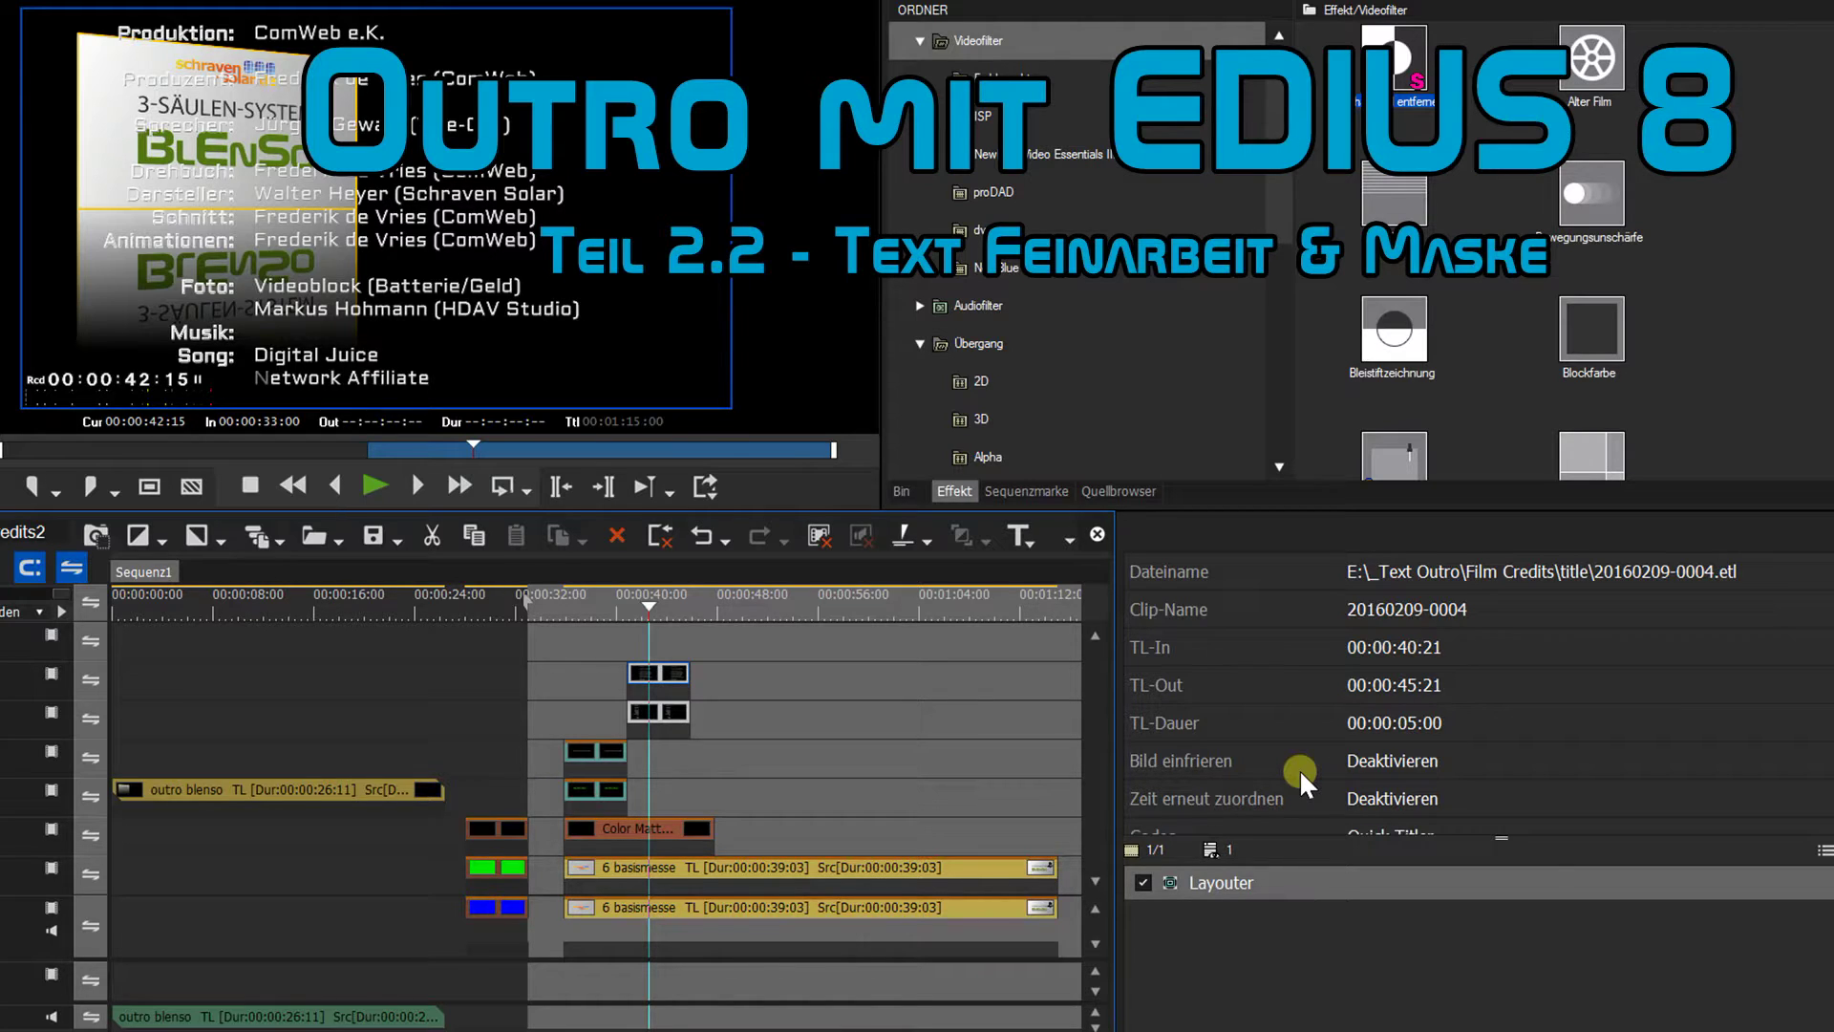
pyautogui.doubleClick(1263, 892)
pyautogui.click(1192, 886)
pyautogui.doubleClick(1194, 885)
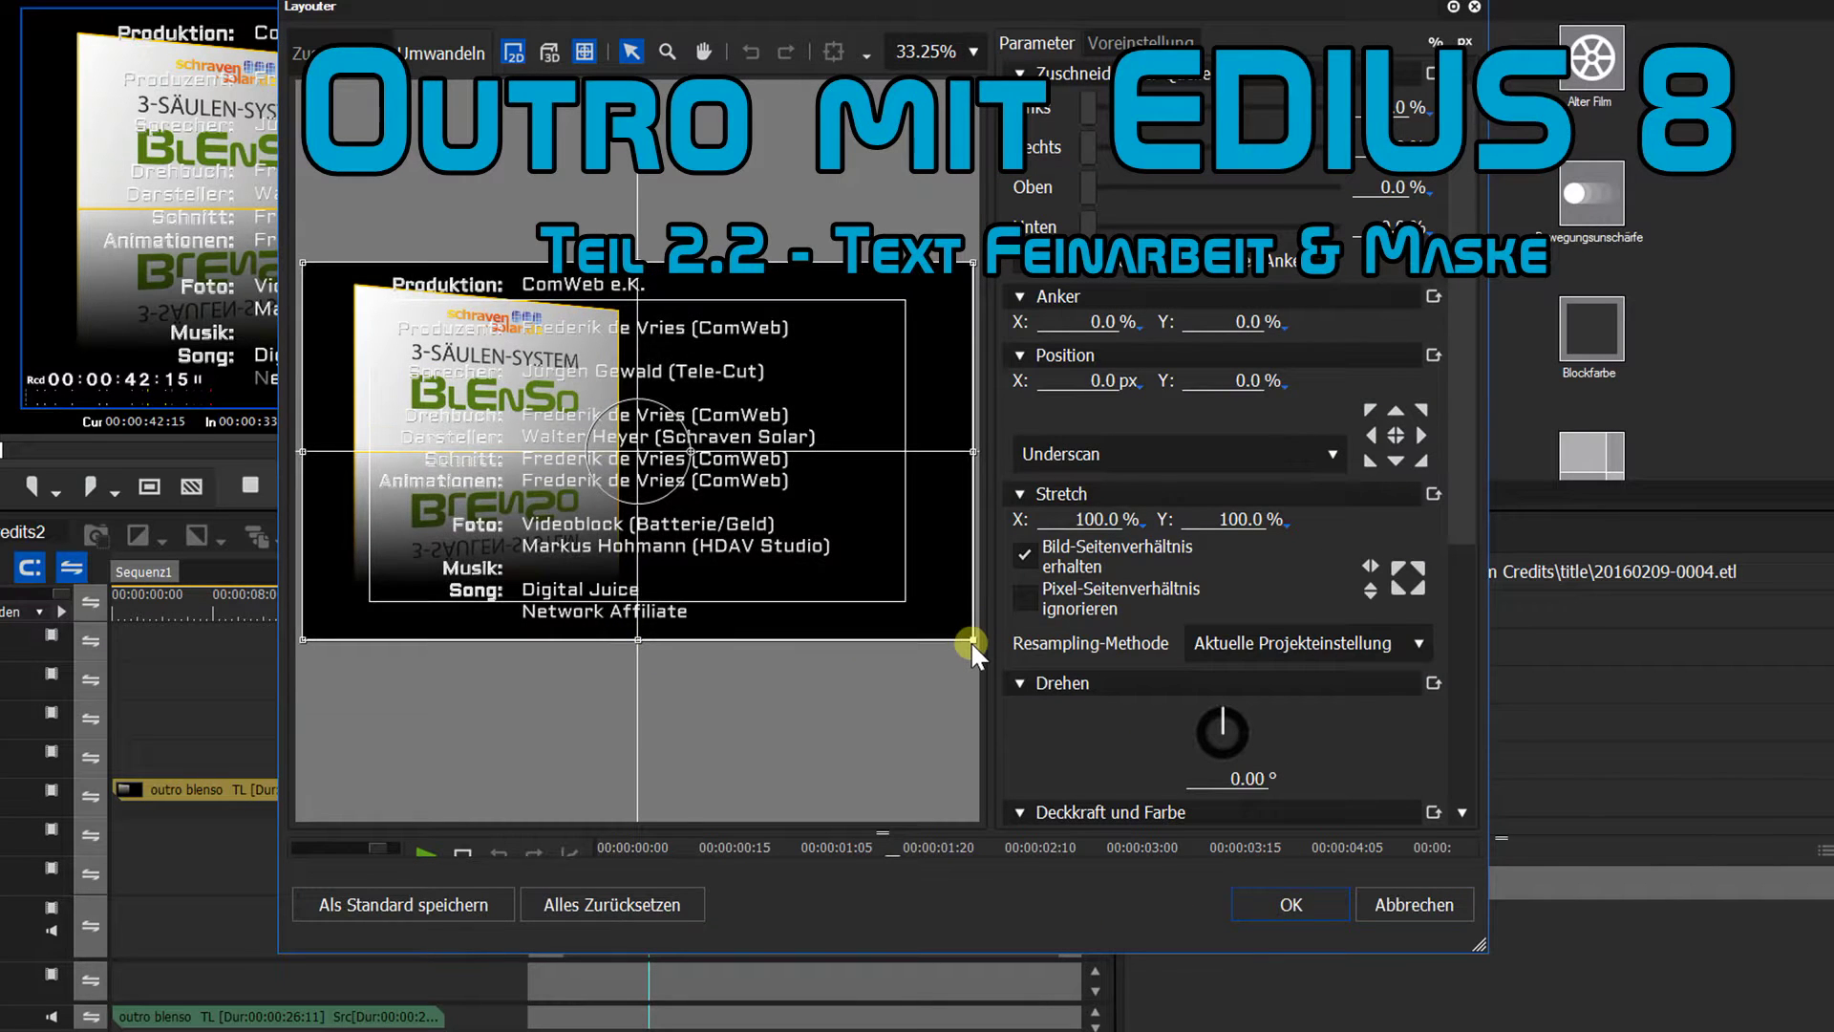
pyautogui.moveTo(972, 638); pyautogui.dragTo(309, 668)
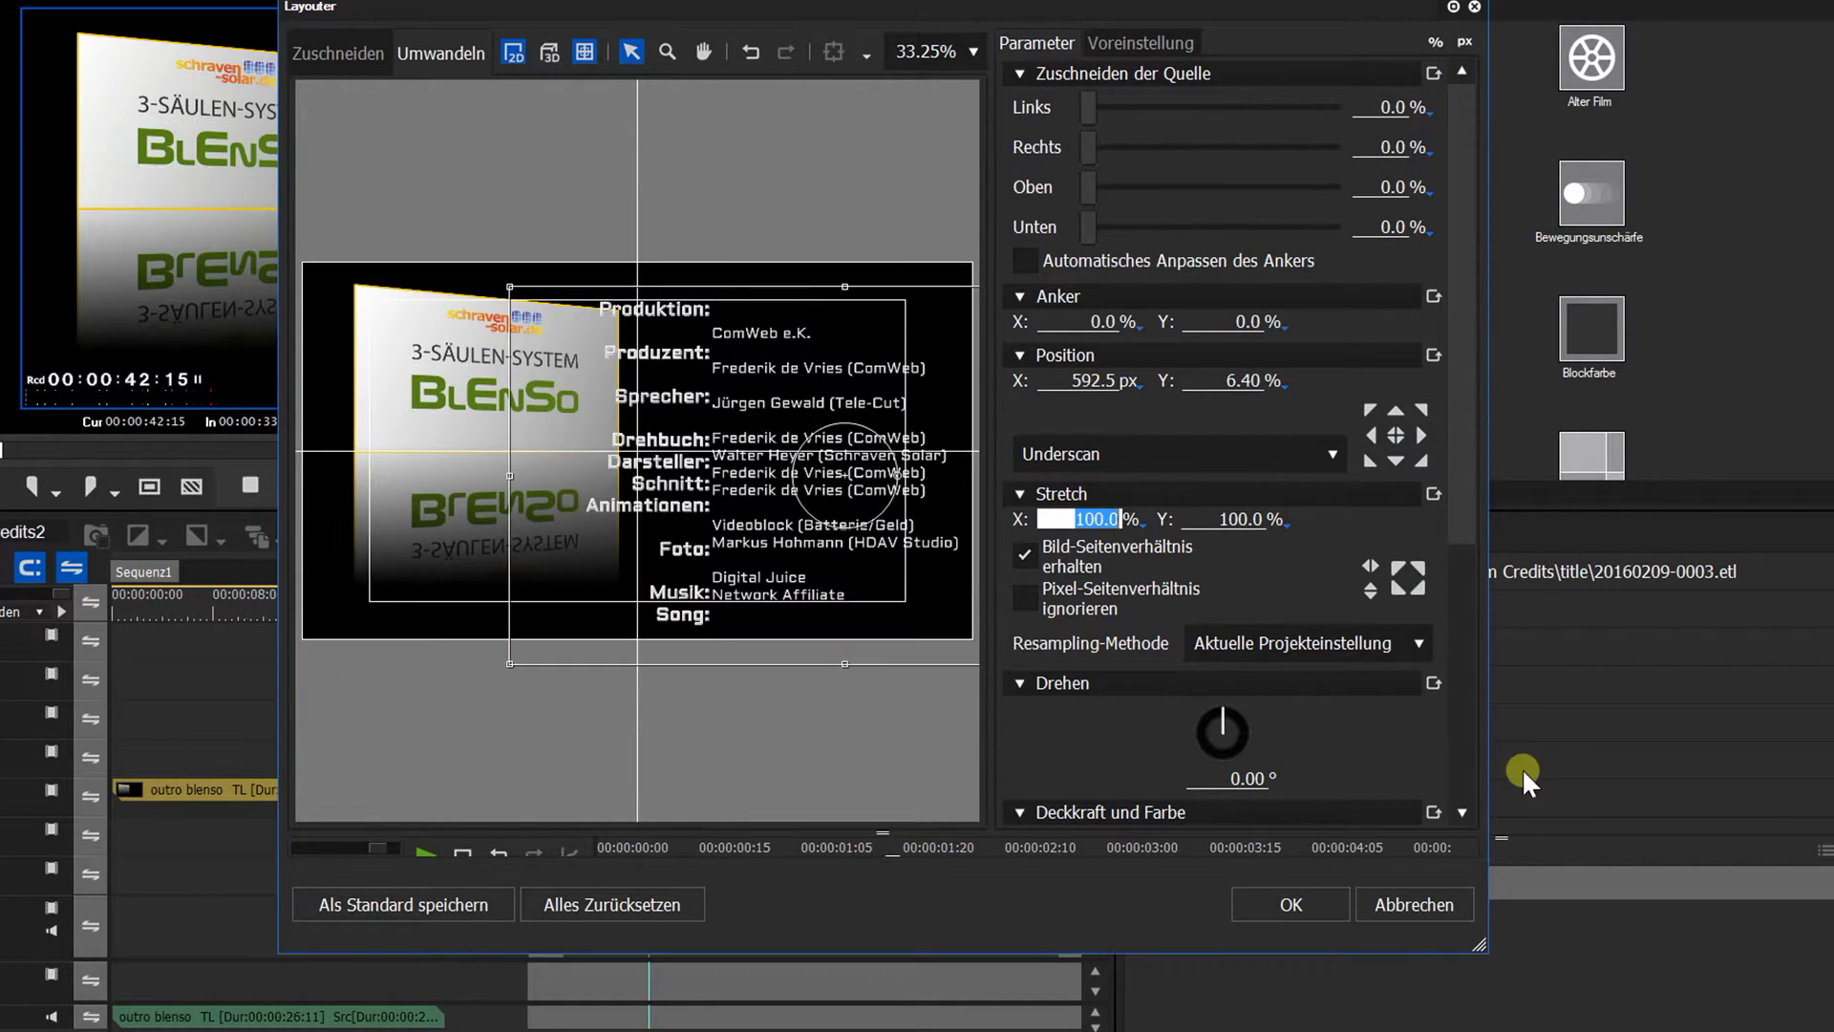
pyautogui.write('80')
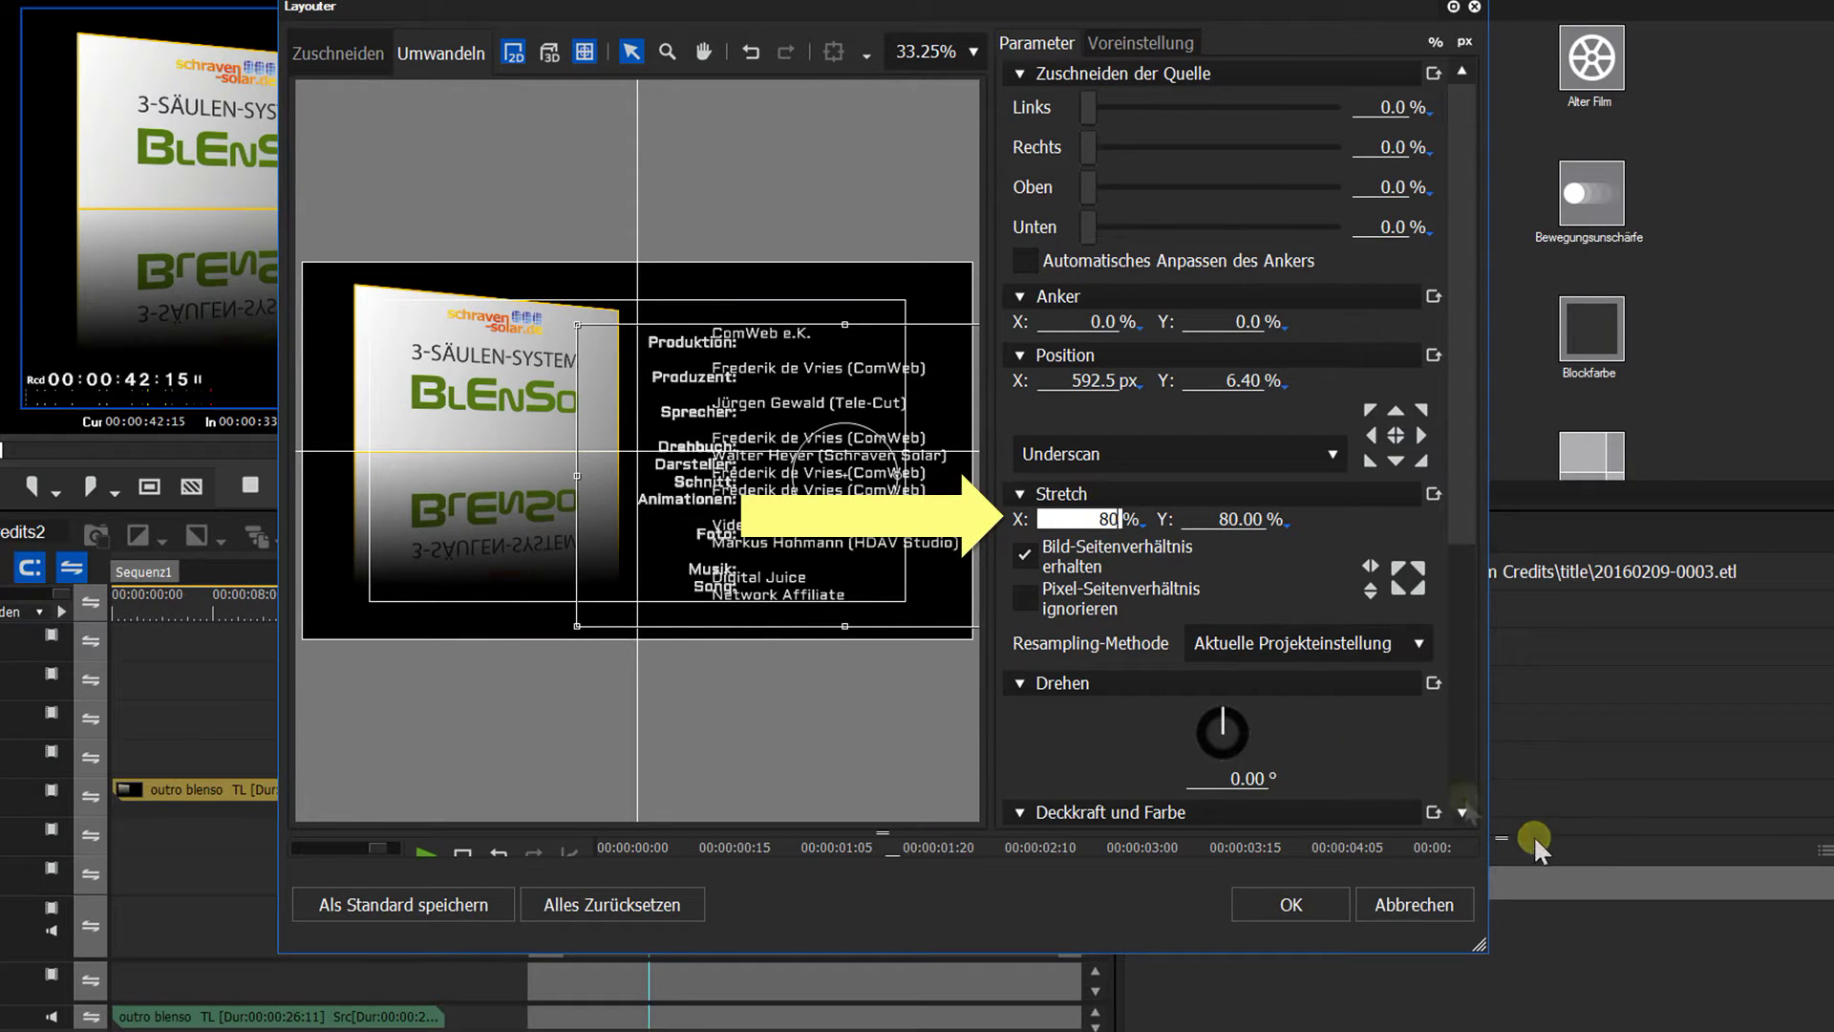
pyautogui.moveTo(708, 474); pyautogui.dragTo(670, 485)
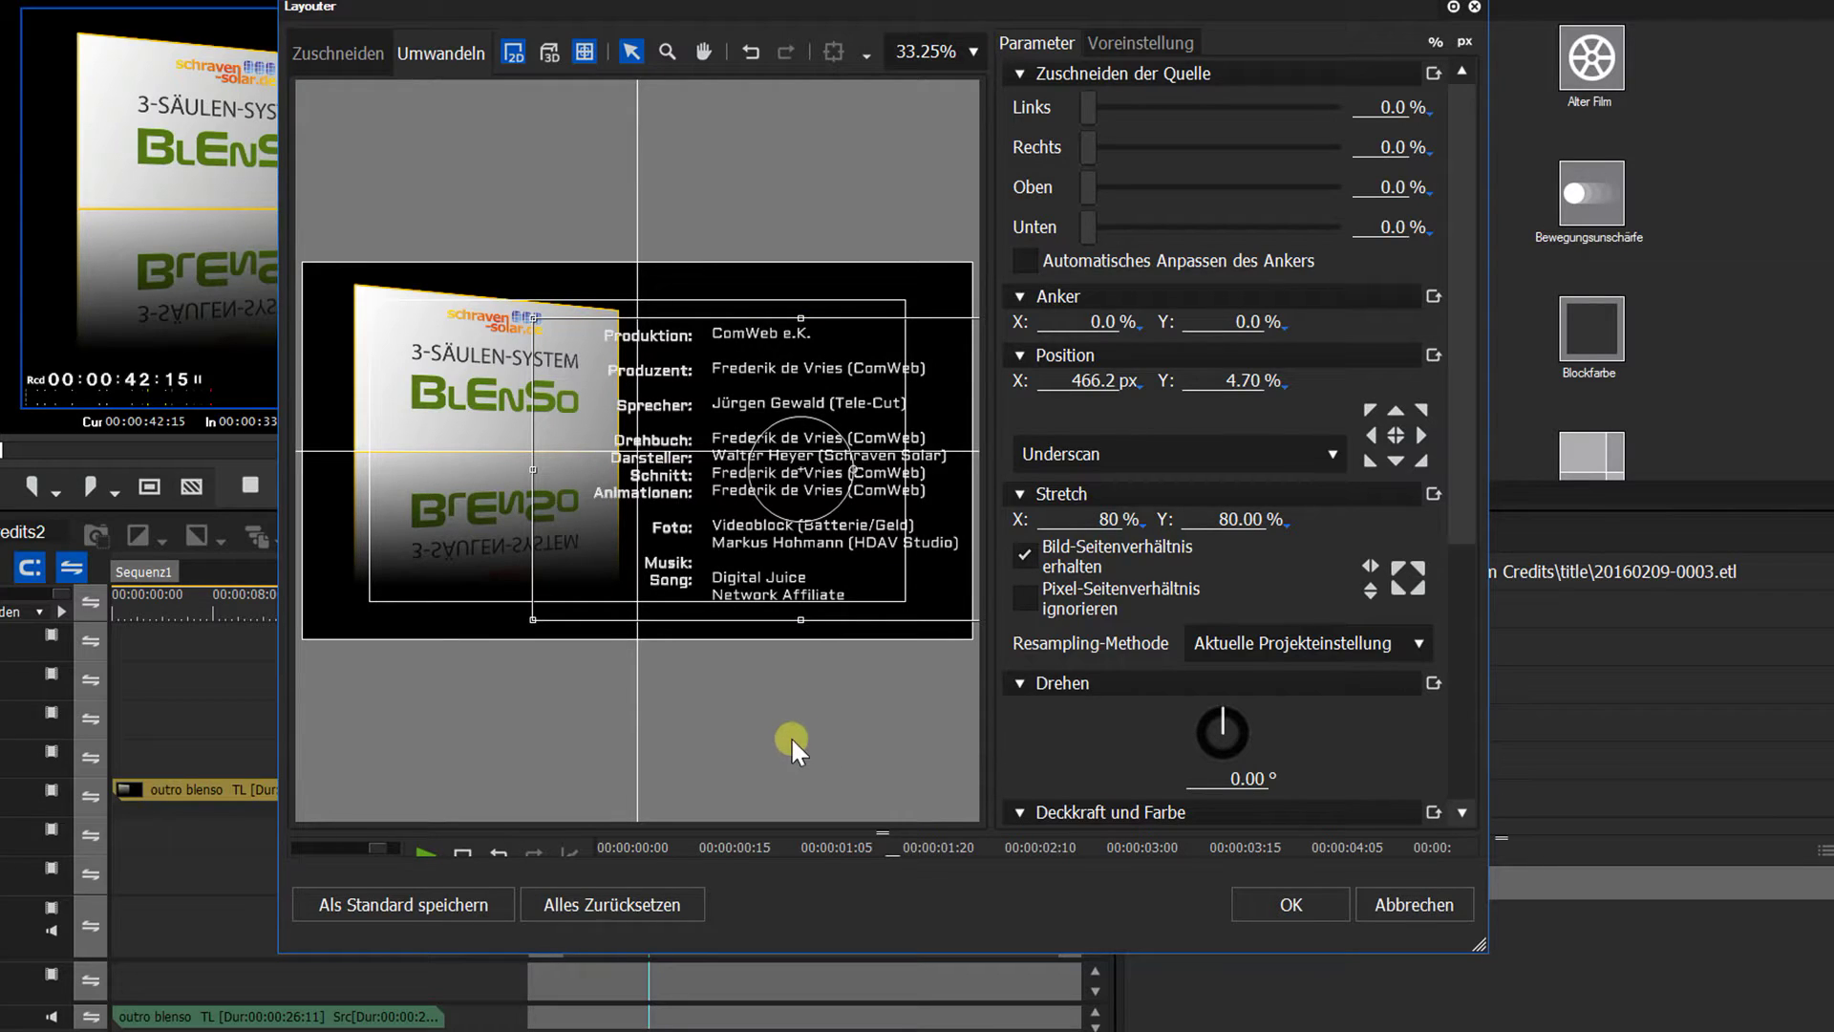
pyautogui.press('Left')
pyautogui.press('Up')
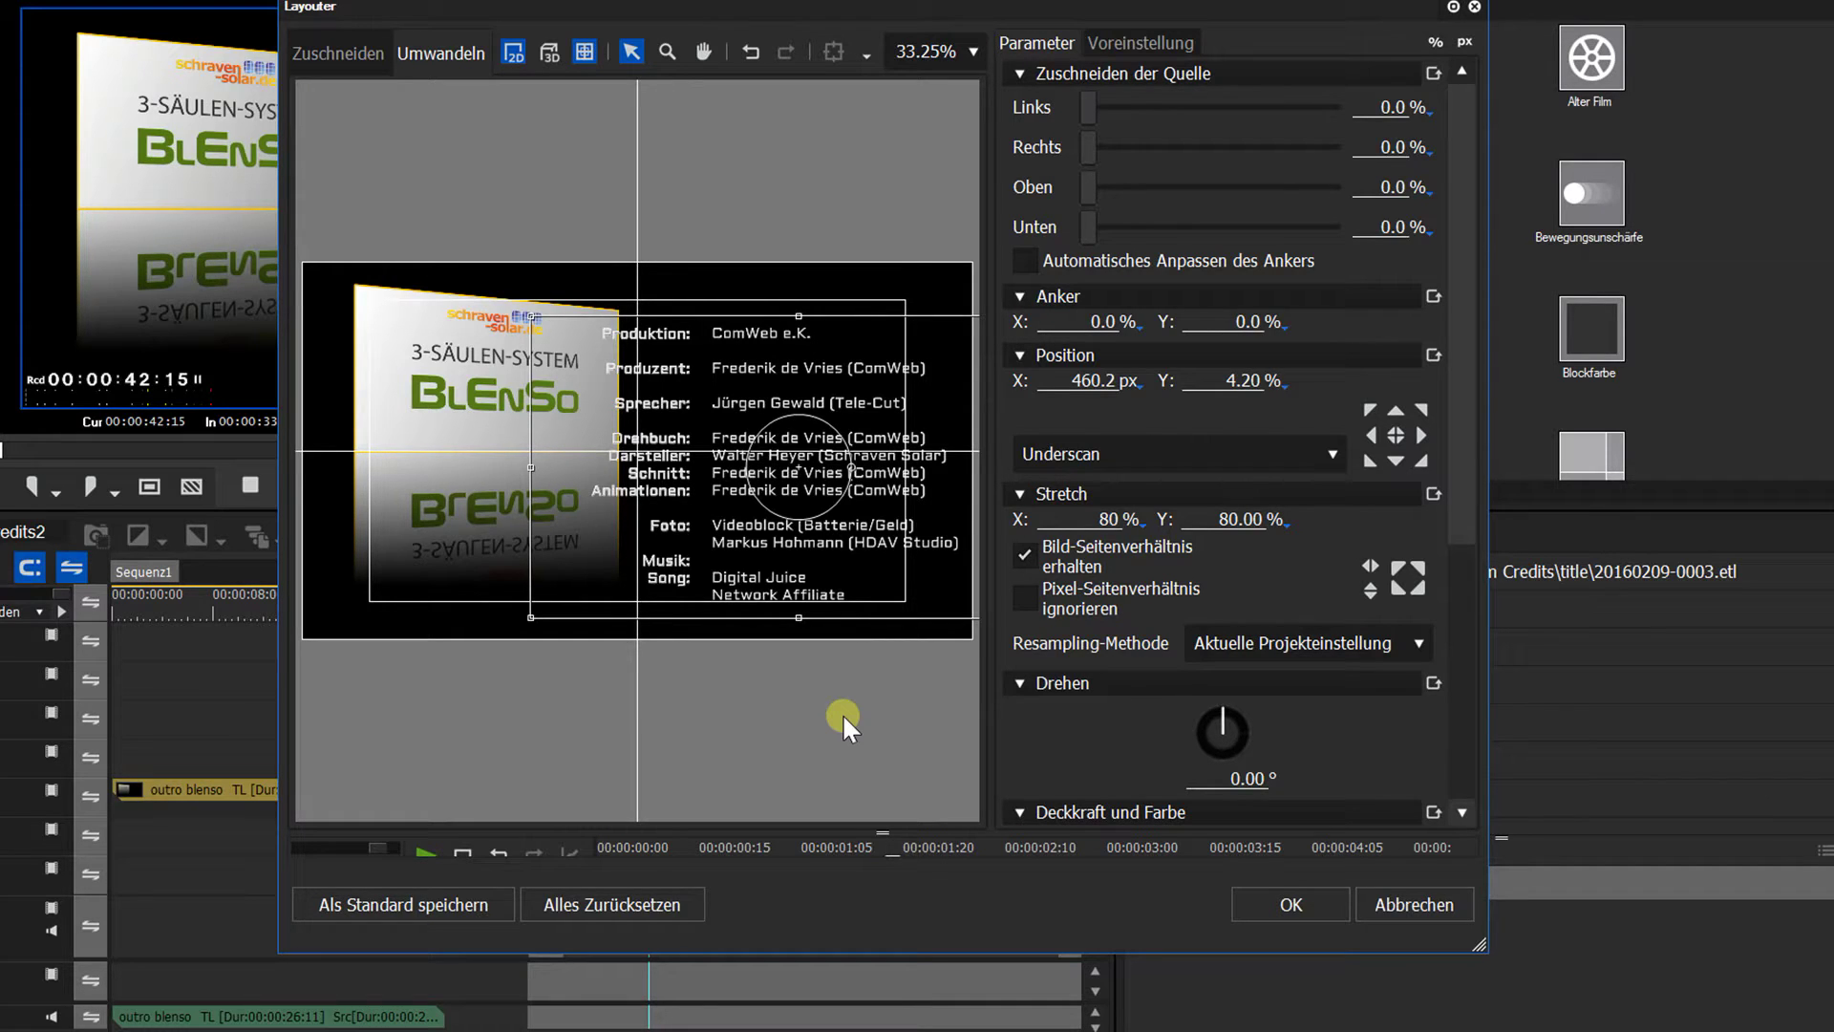
pyautogui.click(1319, 898)
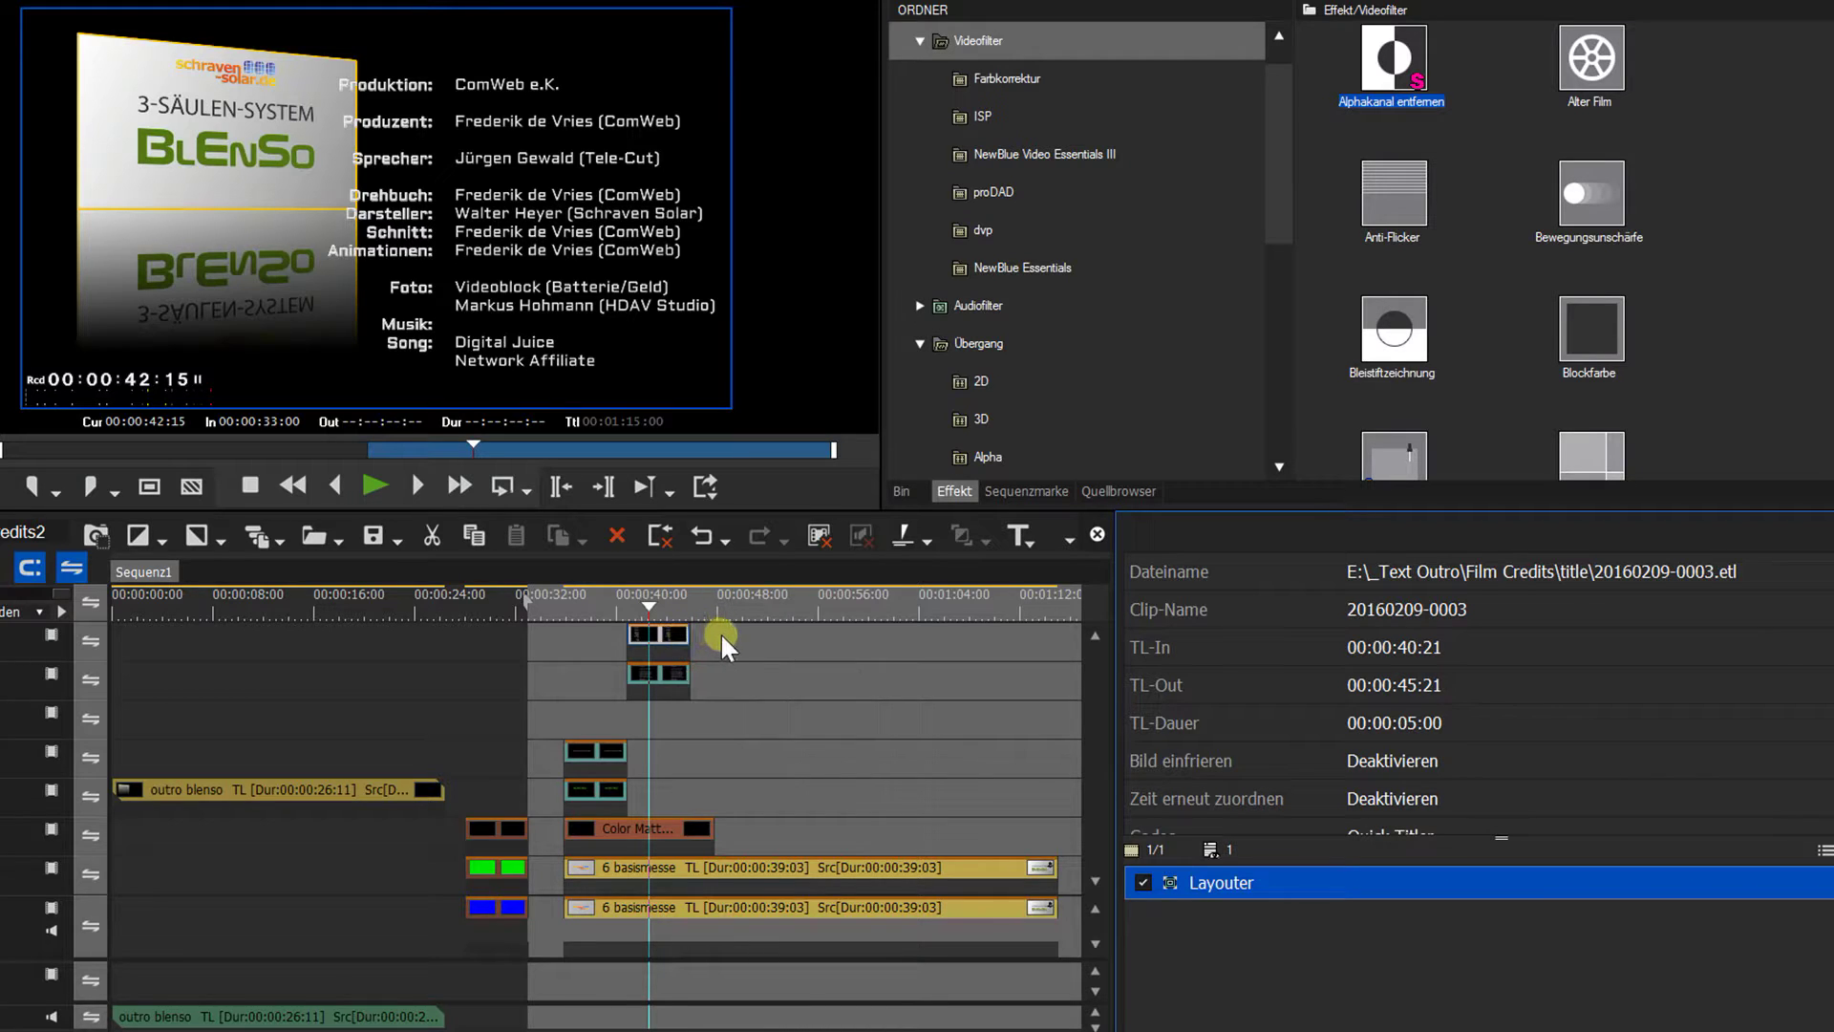
# - Move both credits title clips to start at 00:00:35:21 and place the playhead at about 00:00:38:23
pyautogui.moveTo(718, 635); pyautogui.dragTo(602, 610)
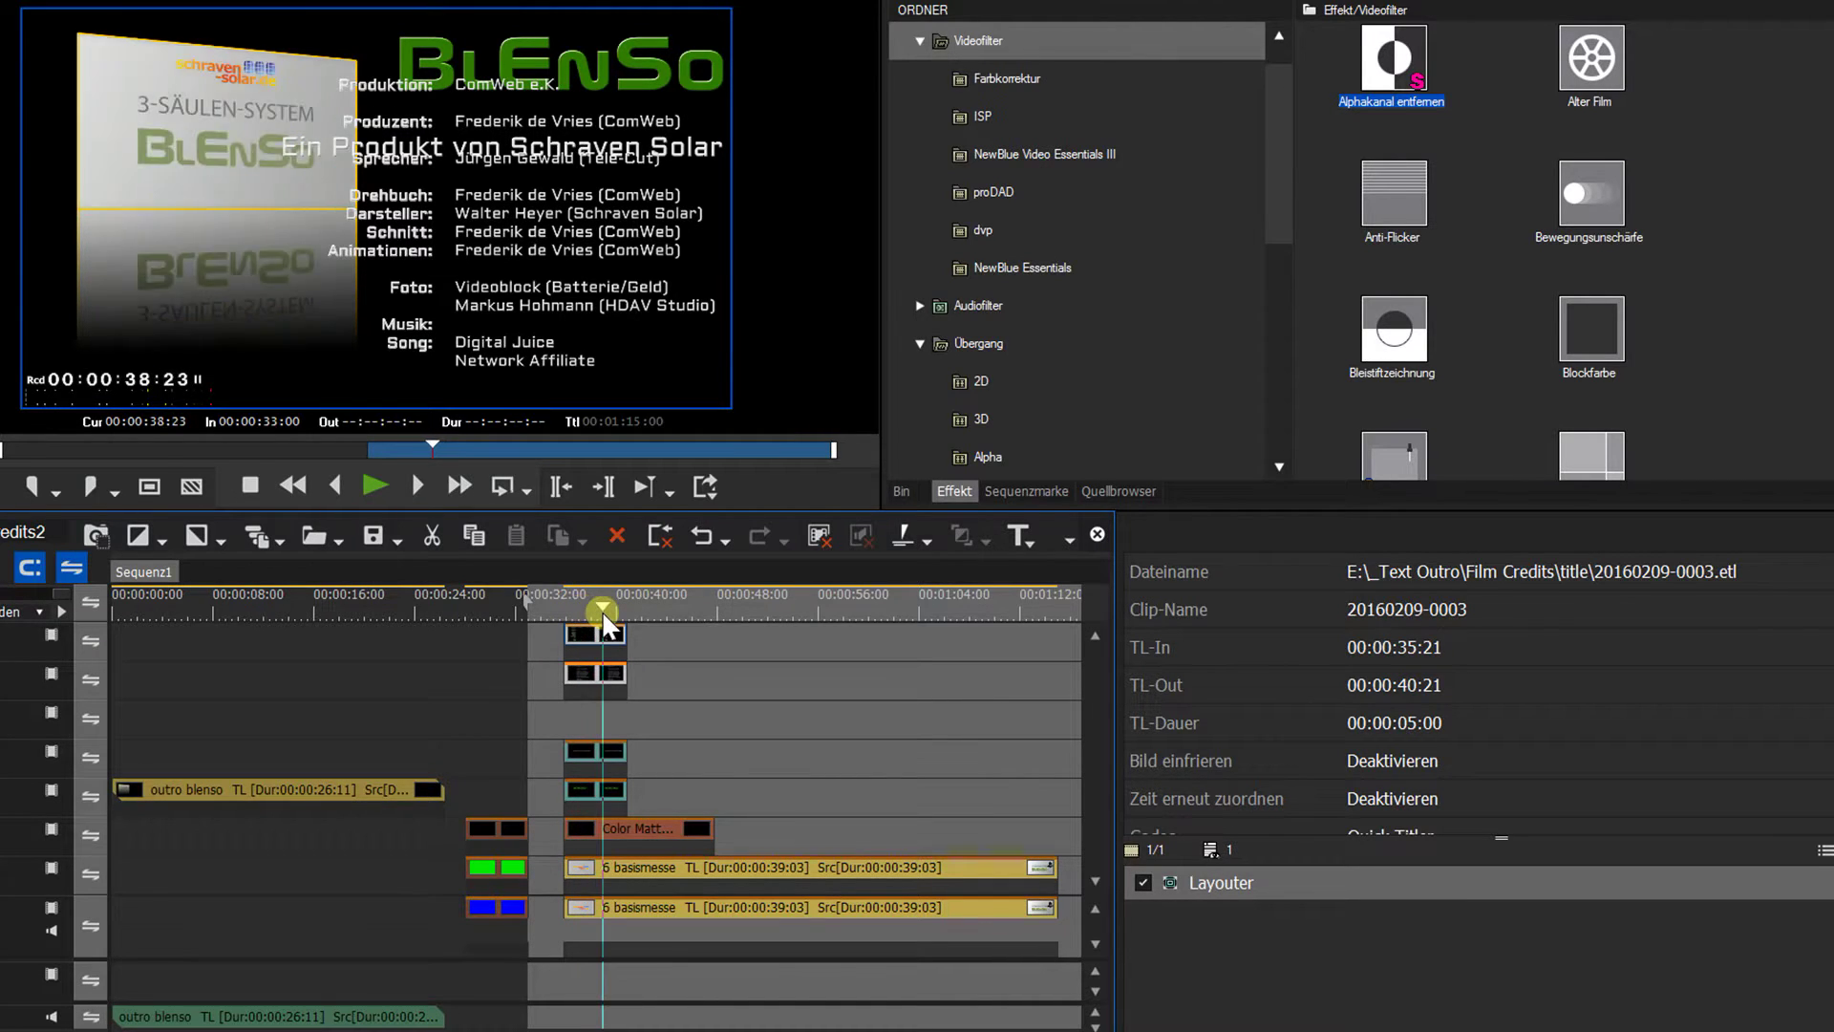
pyautogui.click(576, 787)
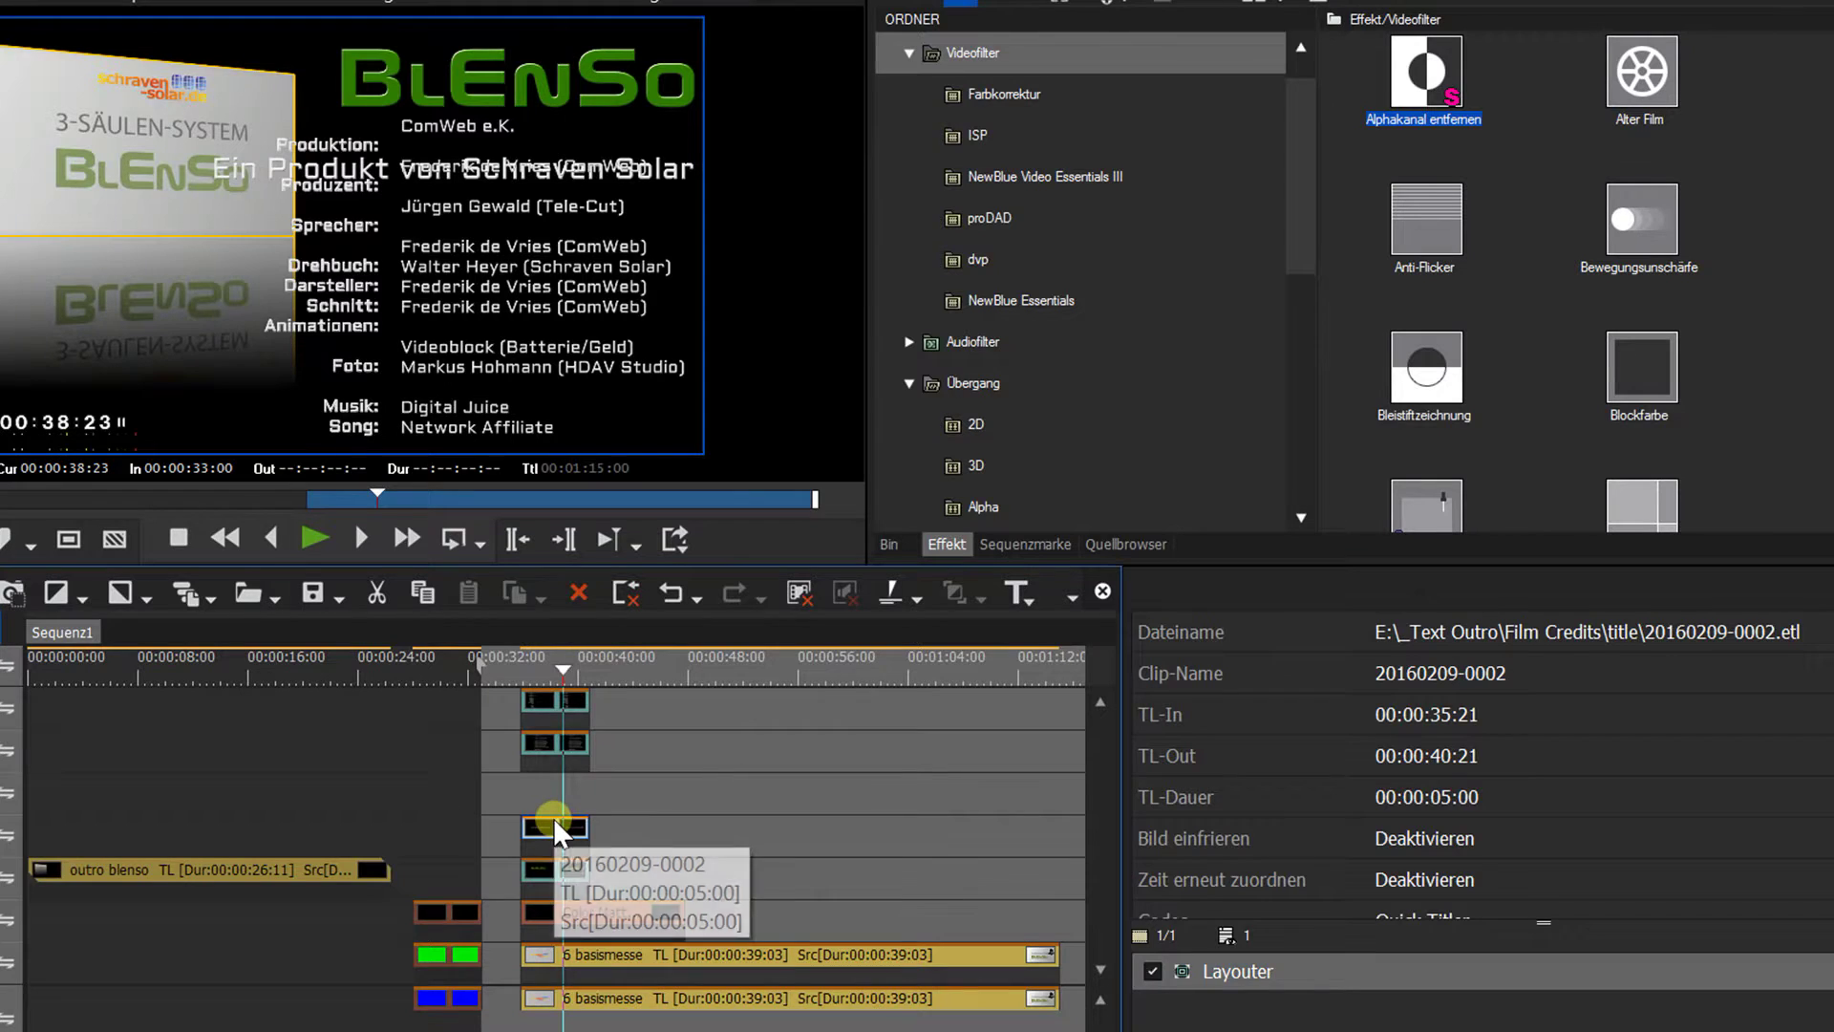
# - Move the BlenSo logo title slightly upward to about 595.5 px, -24.20% in its Layouter and set its stretch to 70%
pyautogui.click(552, 871)
pyautogui.doubleClick(1224, 969)
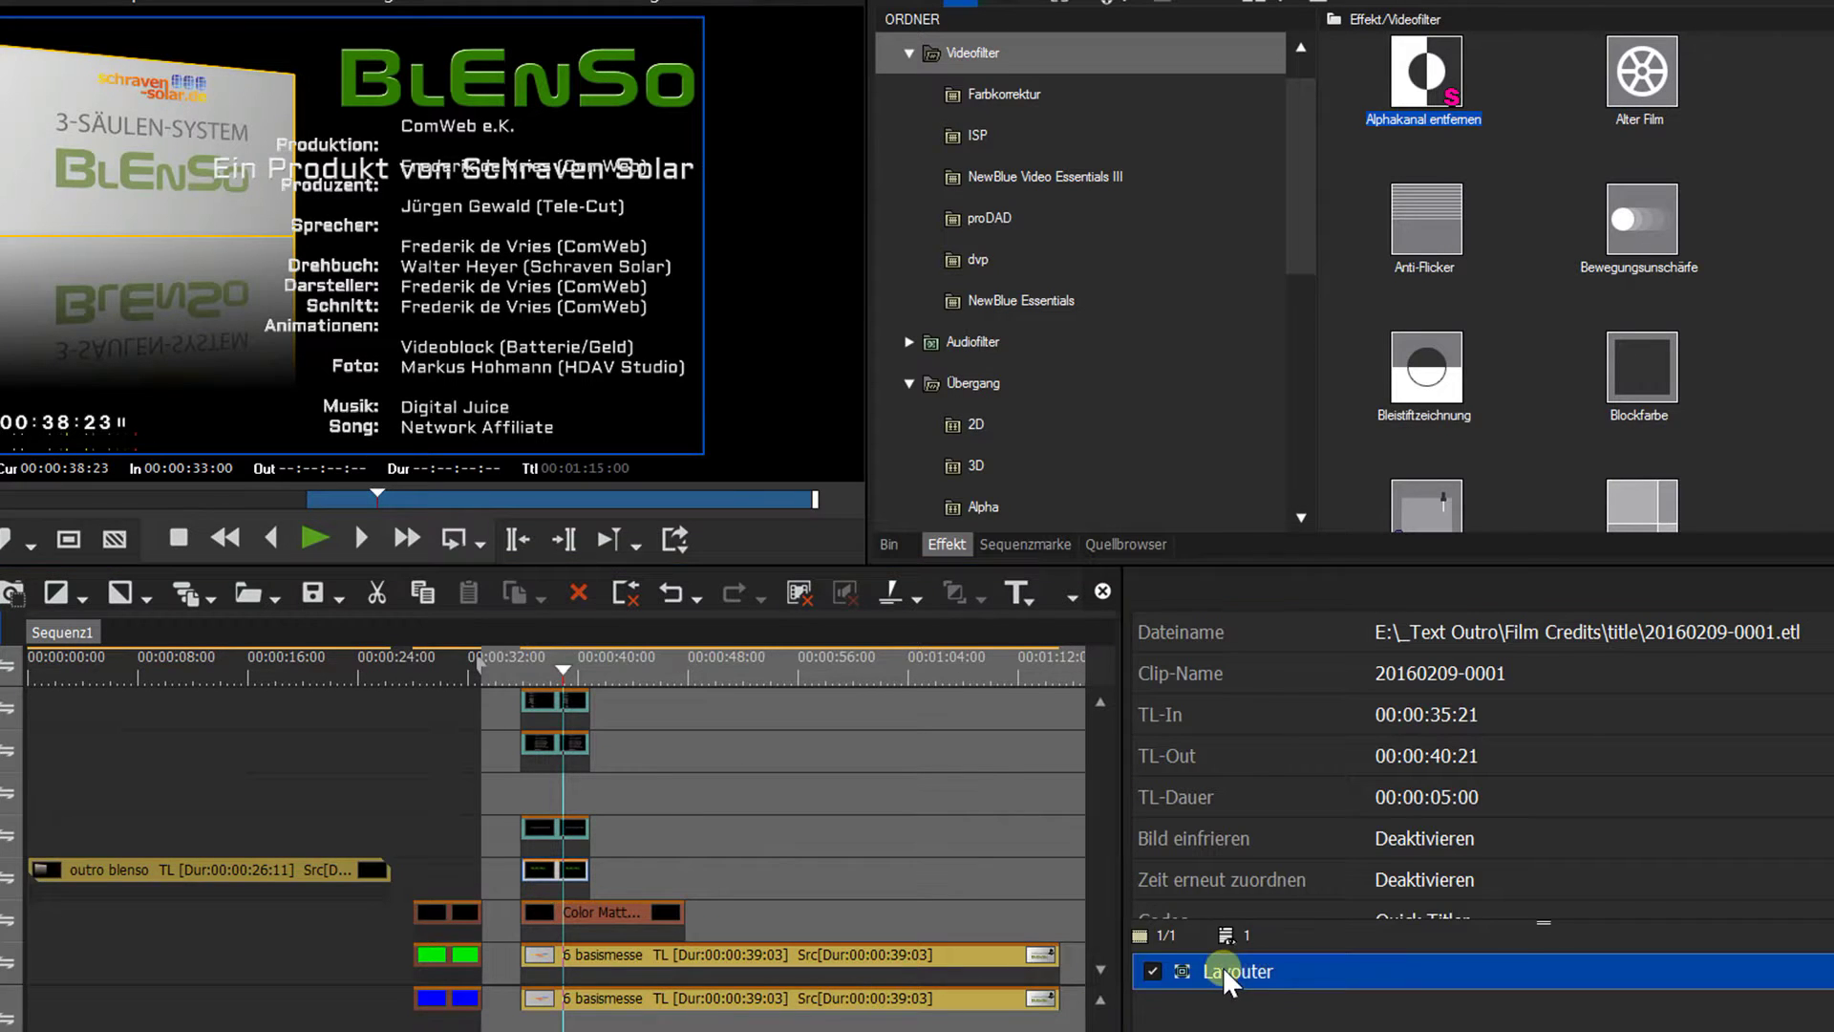
pyautogui.moveTo(816, 532)
pyautogui.mouseDown()
pyautogui.moveTo(795, 447)
pyautogui.moveTo(797, 509)
pyautogui.mouseUp()
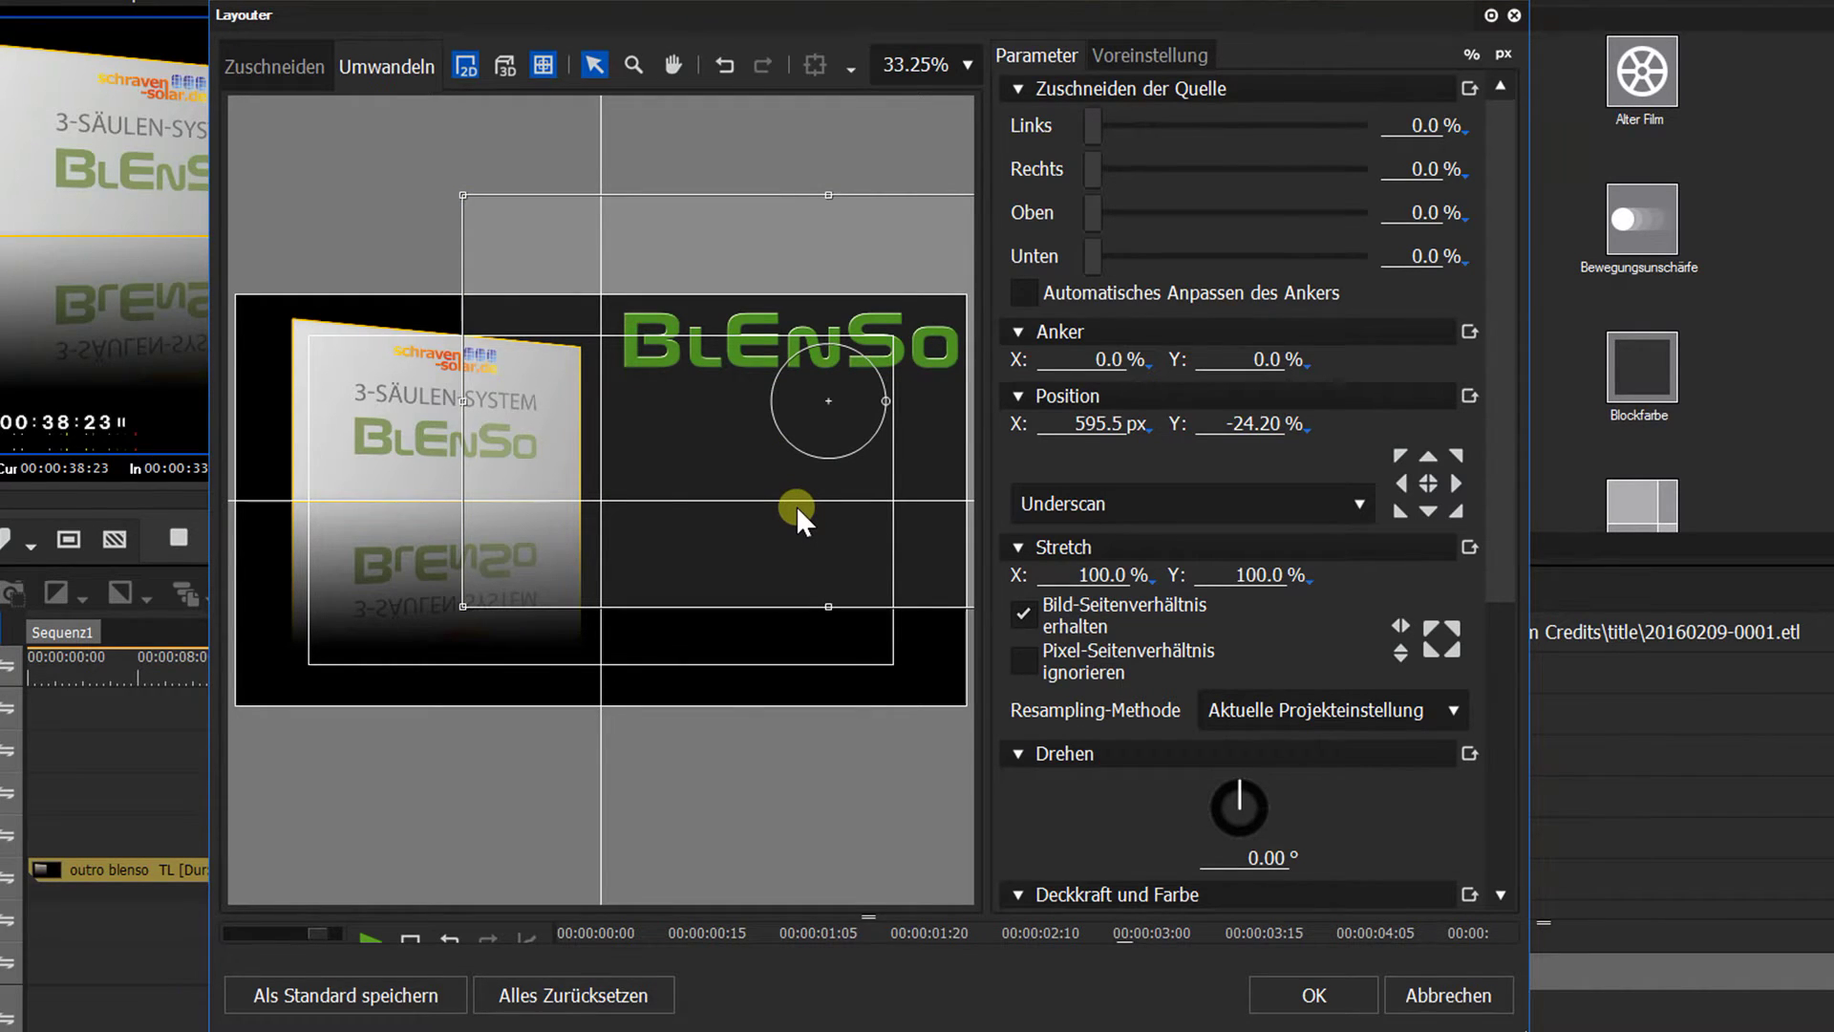
pyautogui.click(1066, 577)
pyautogui.write('60')
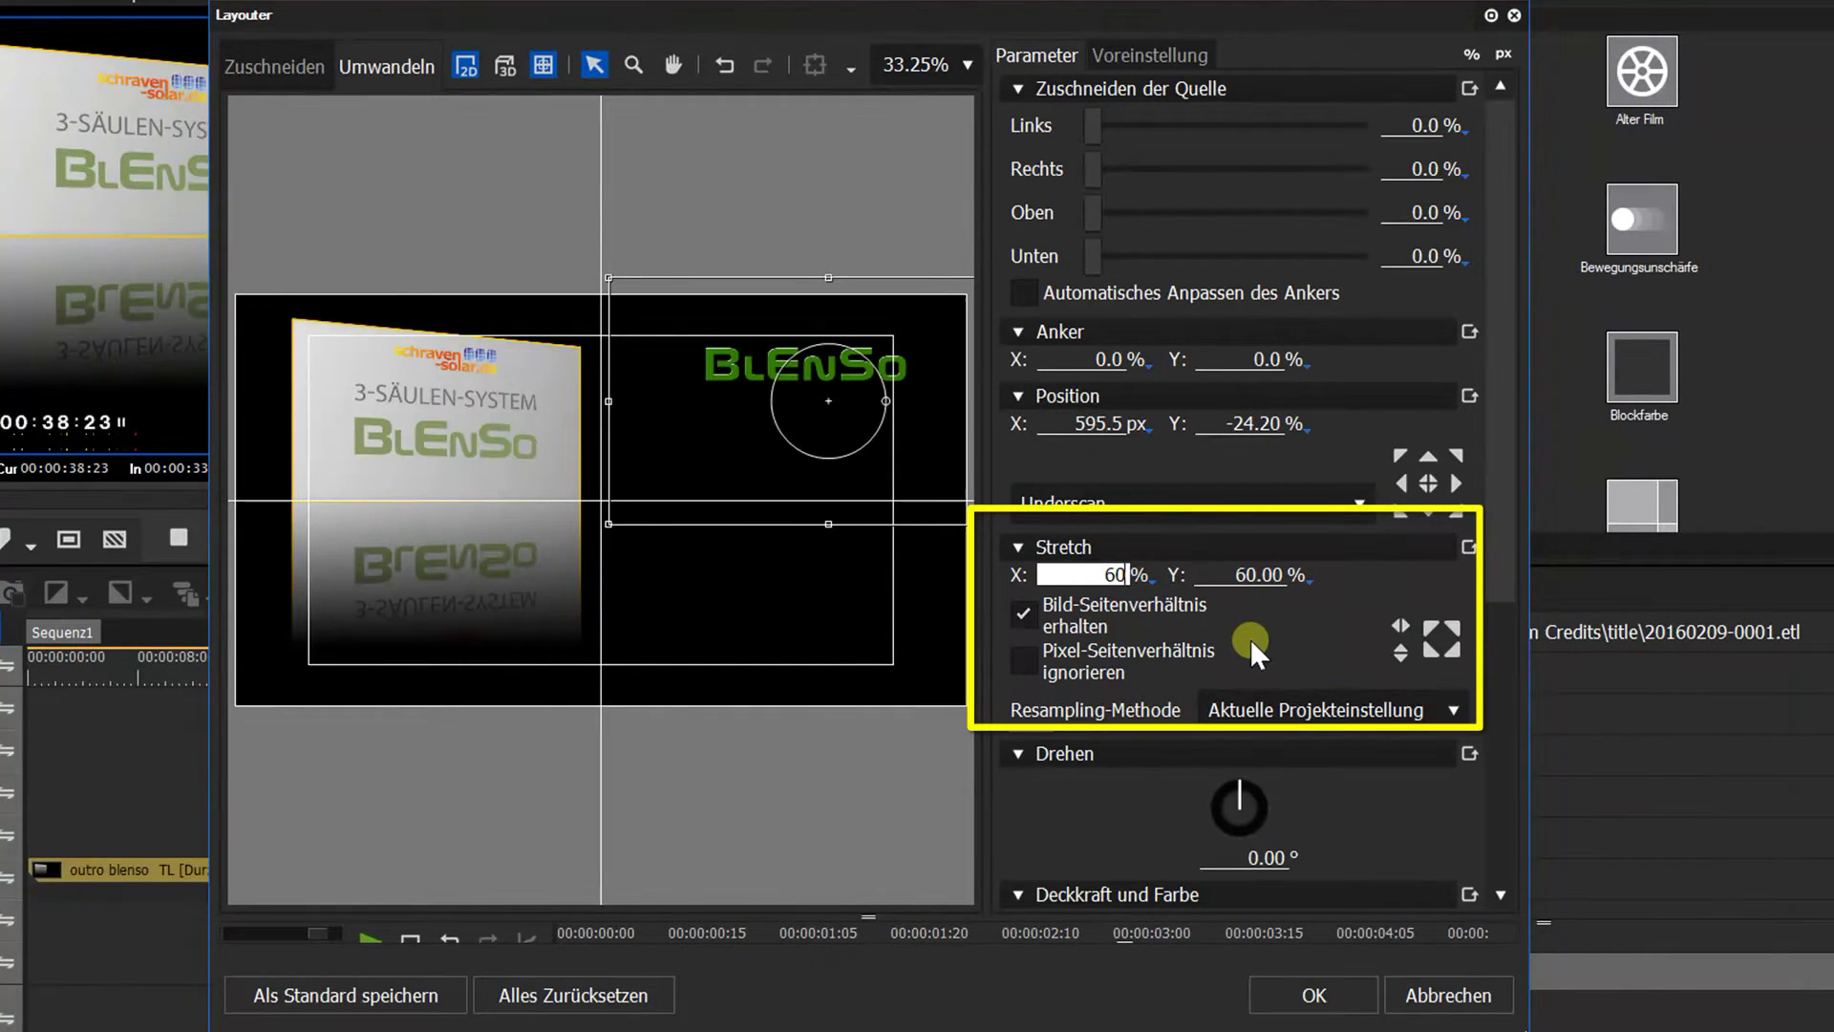
pyautogui.press('BackSpace')
pyautogui.press('BackSpace')
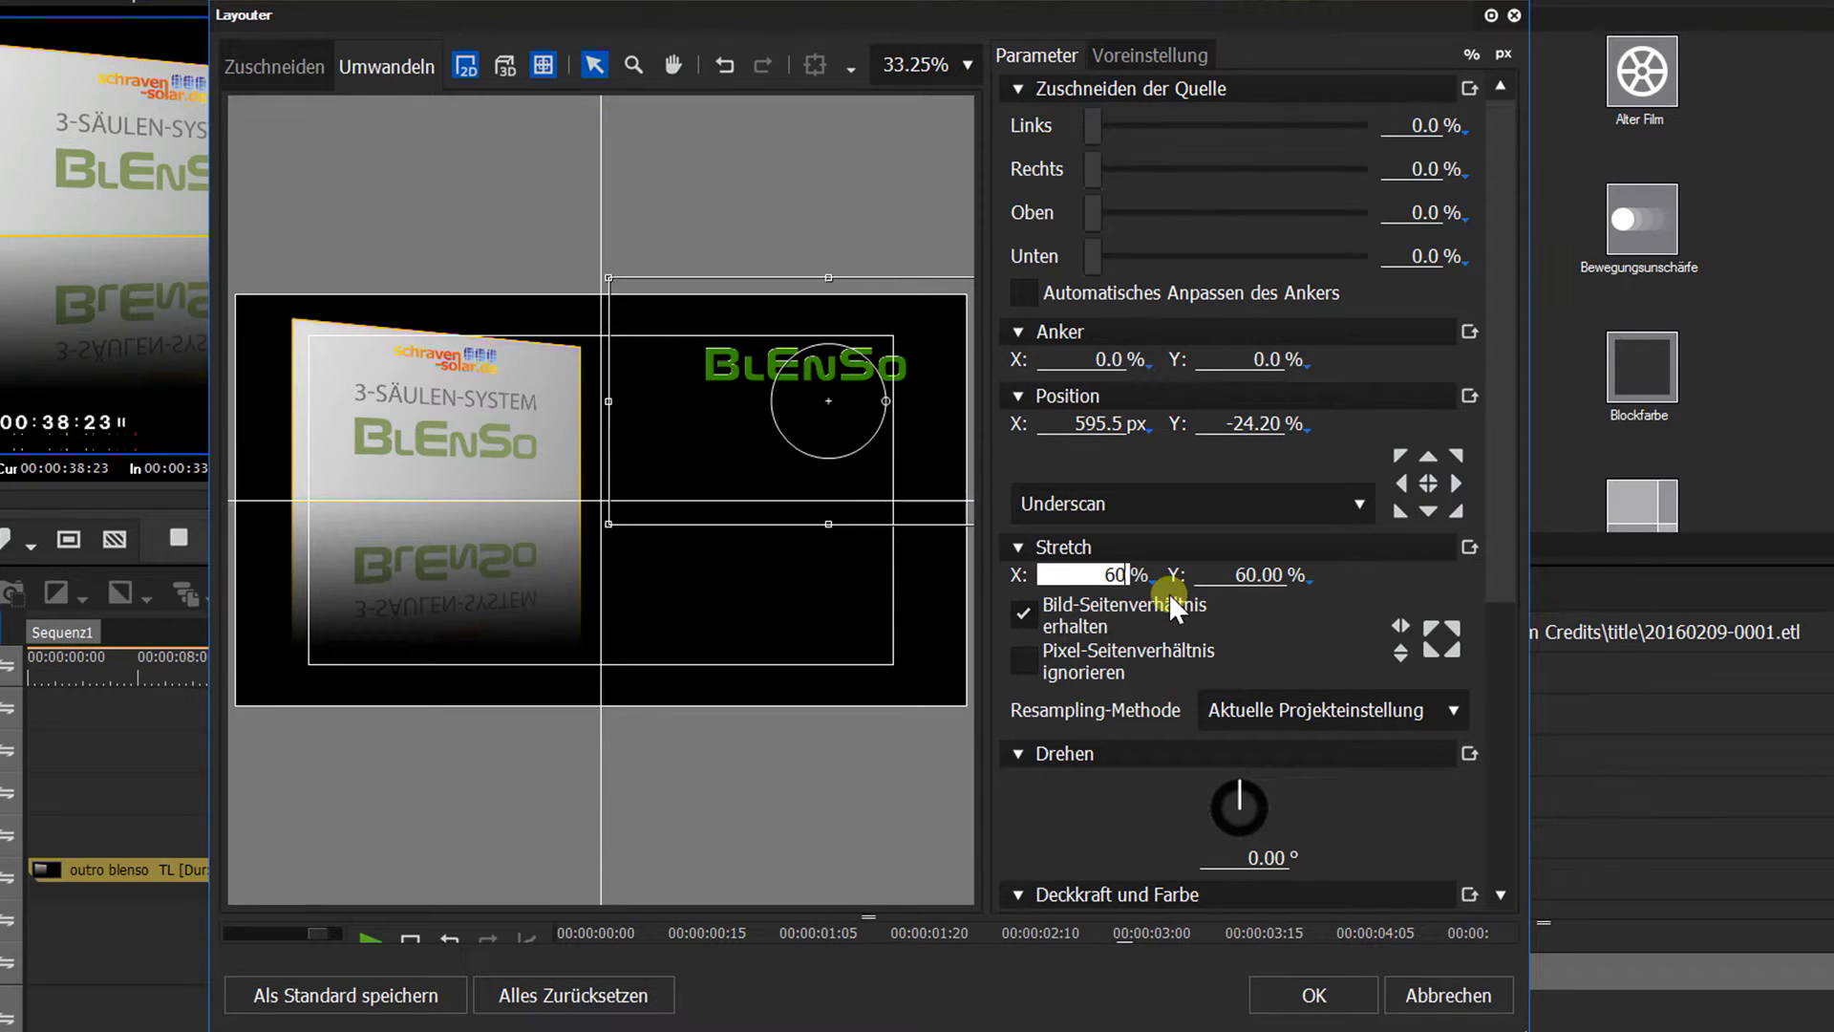
pyautogui.write('70')
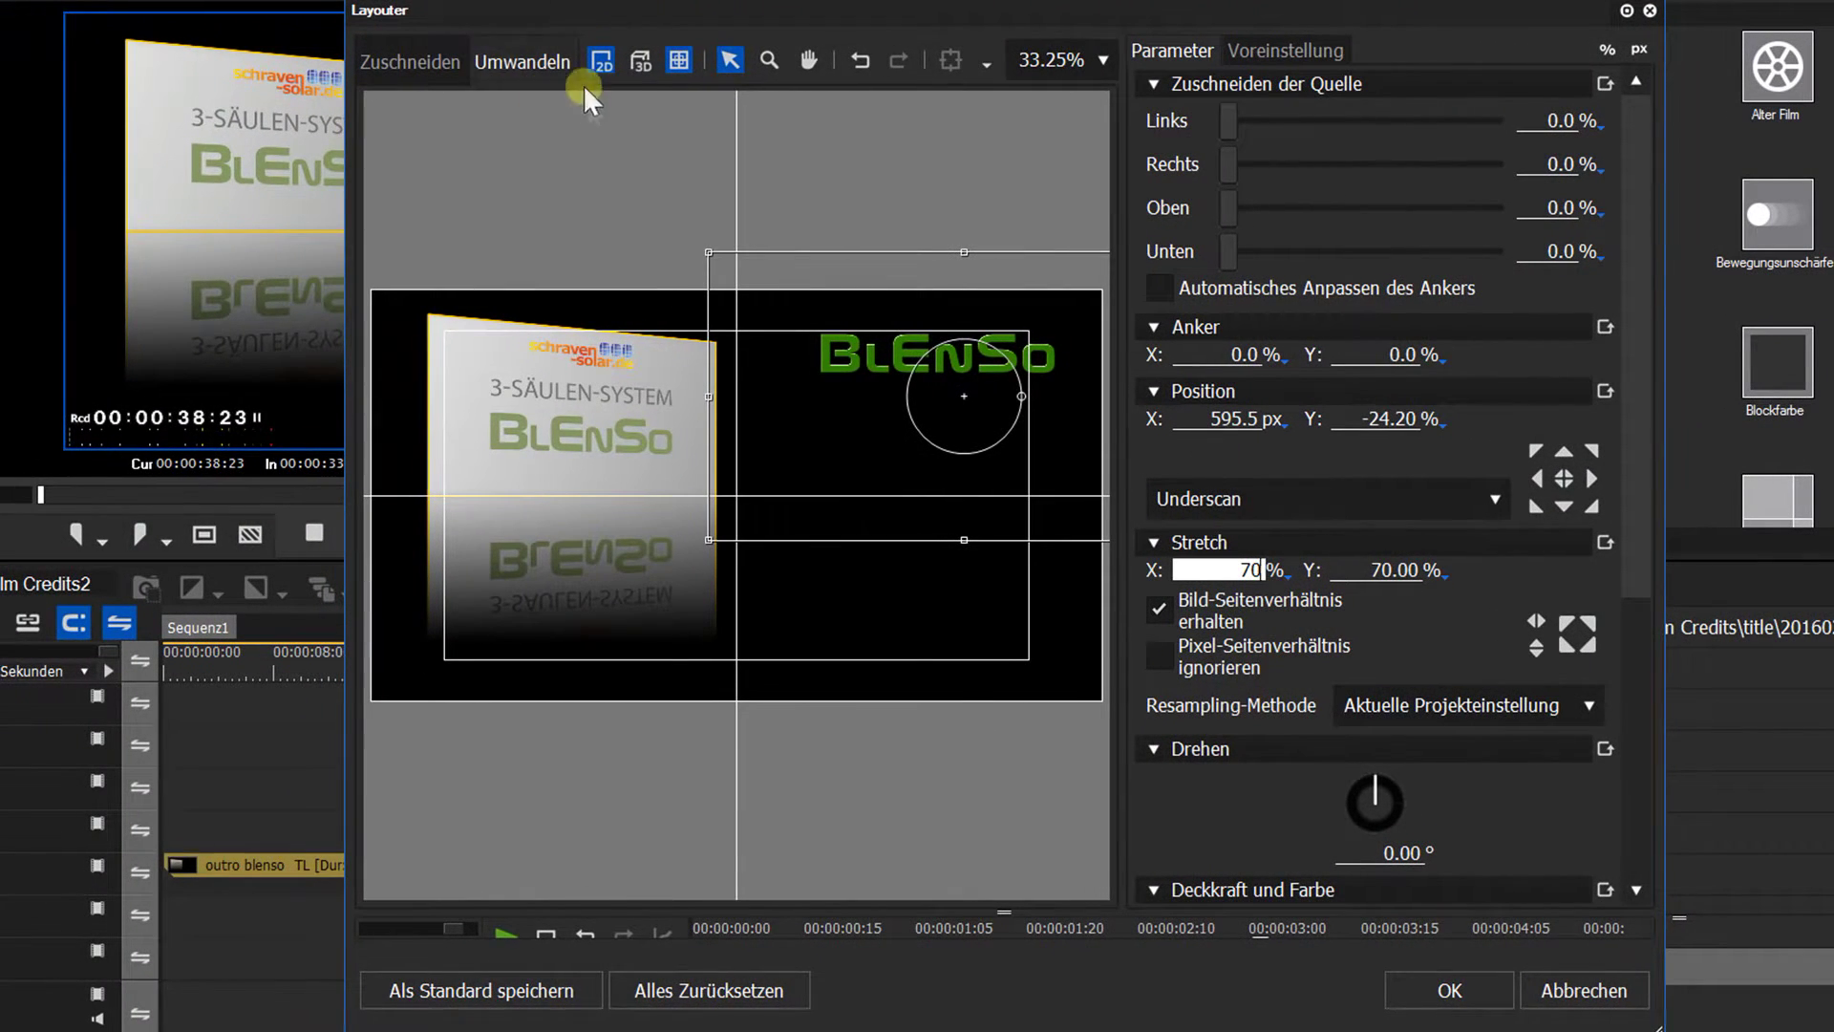
# - Rotate the BlenSo logo title 30° around Y in 3D mode, shift it to about 589.3 px, -28.90%, and apply the layout
pyautogui.click(543, 65)
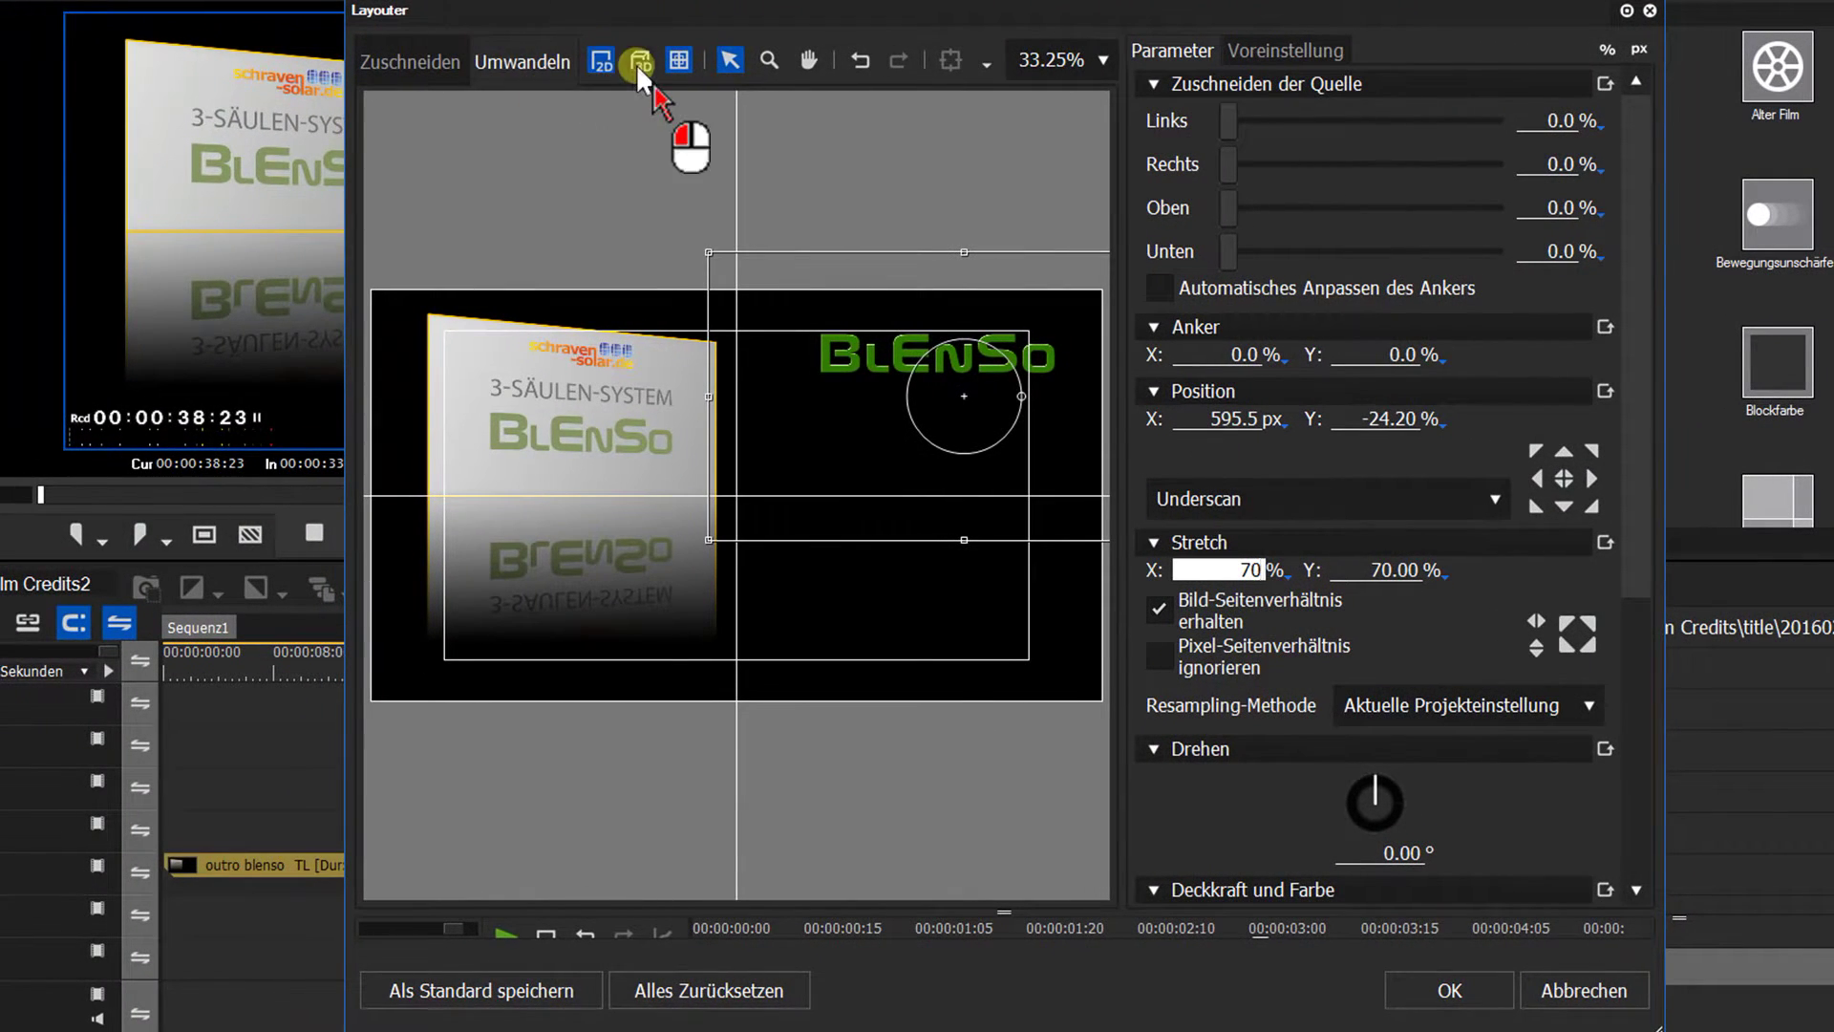
pyautogui.click(1357, 858)
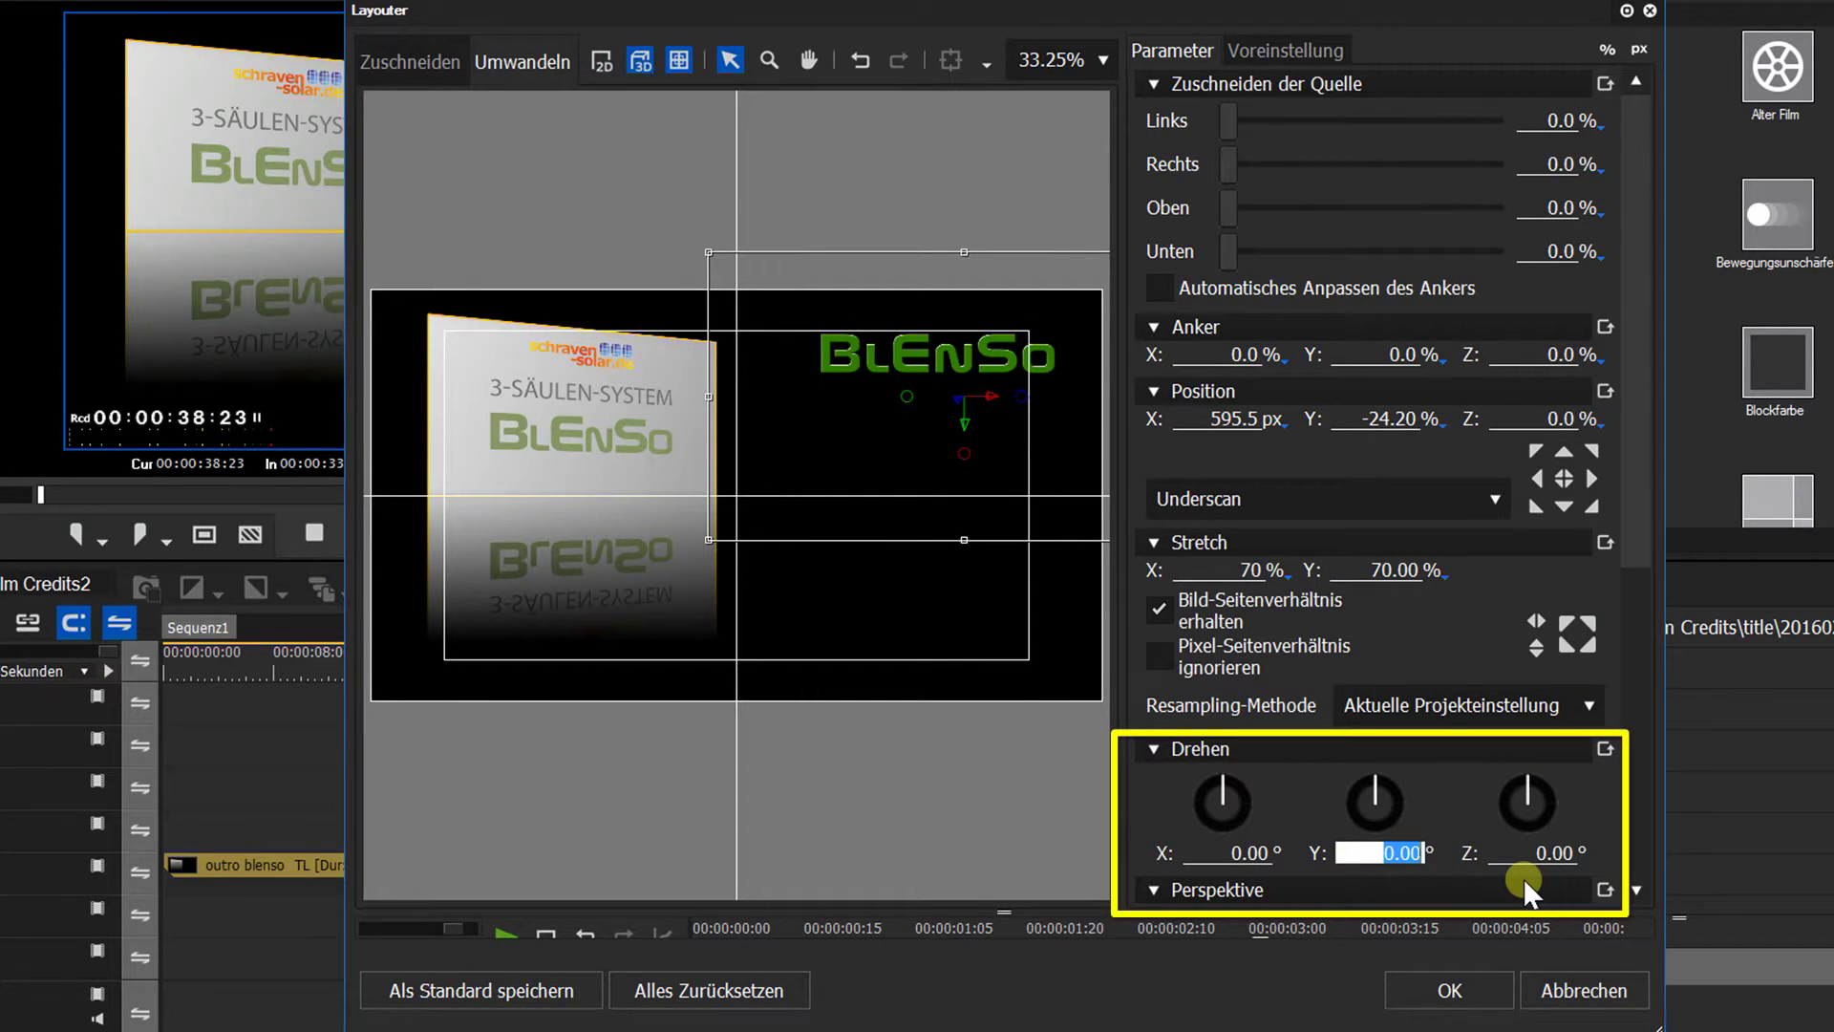
pyautogui.write('30')
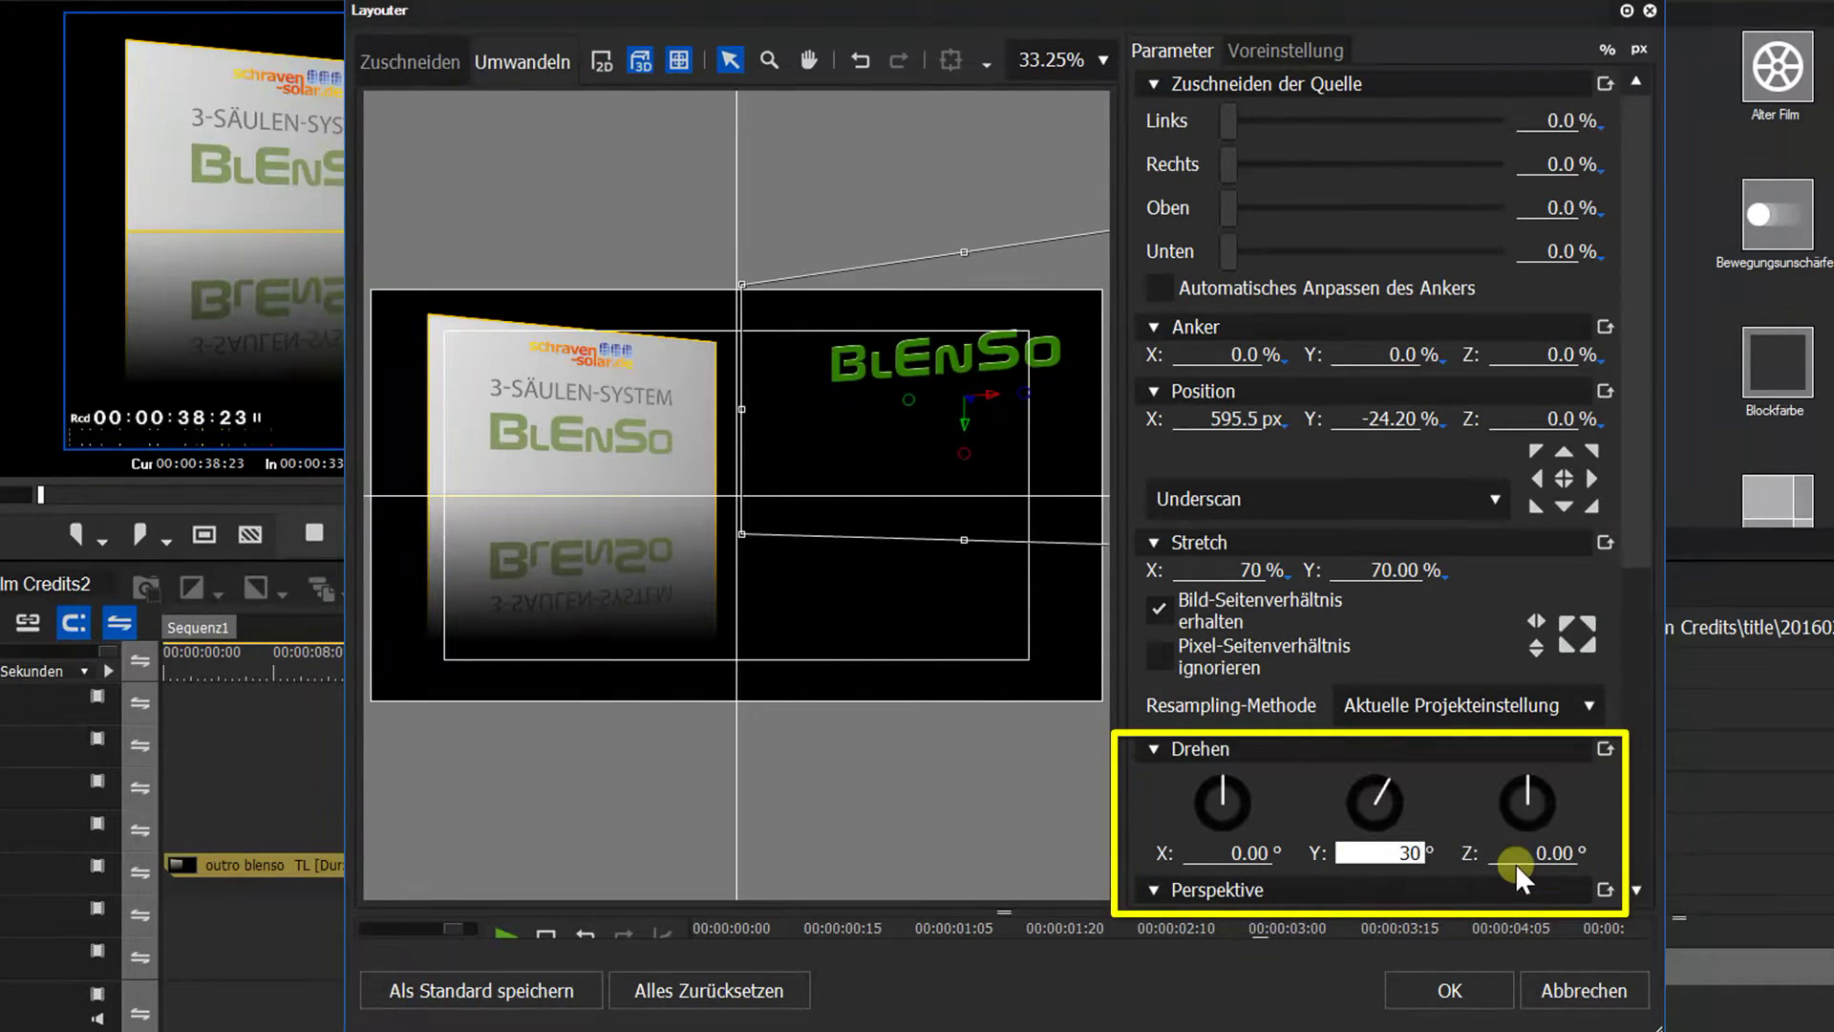
pyautogui.click(846, 311)
pyautogui.moveTo(905, 362); pyautogui.dragTo(904, 348)
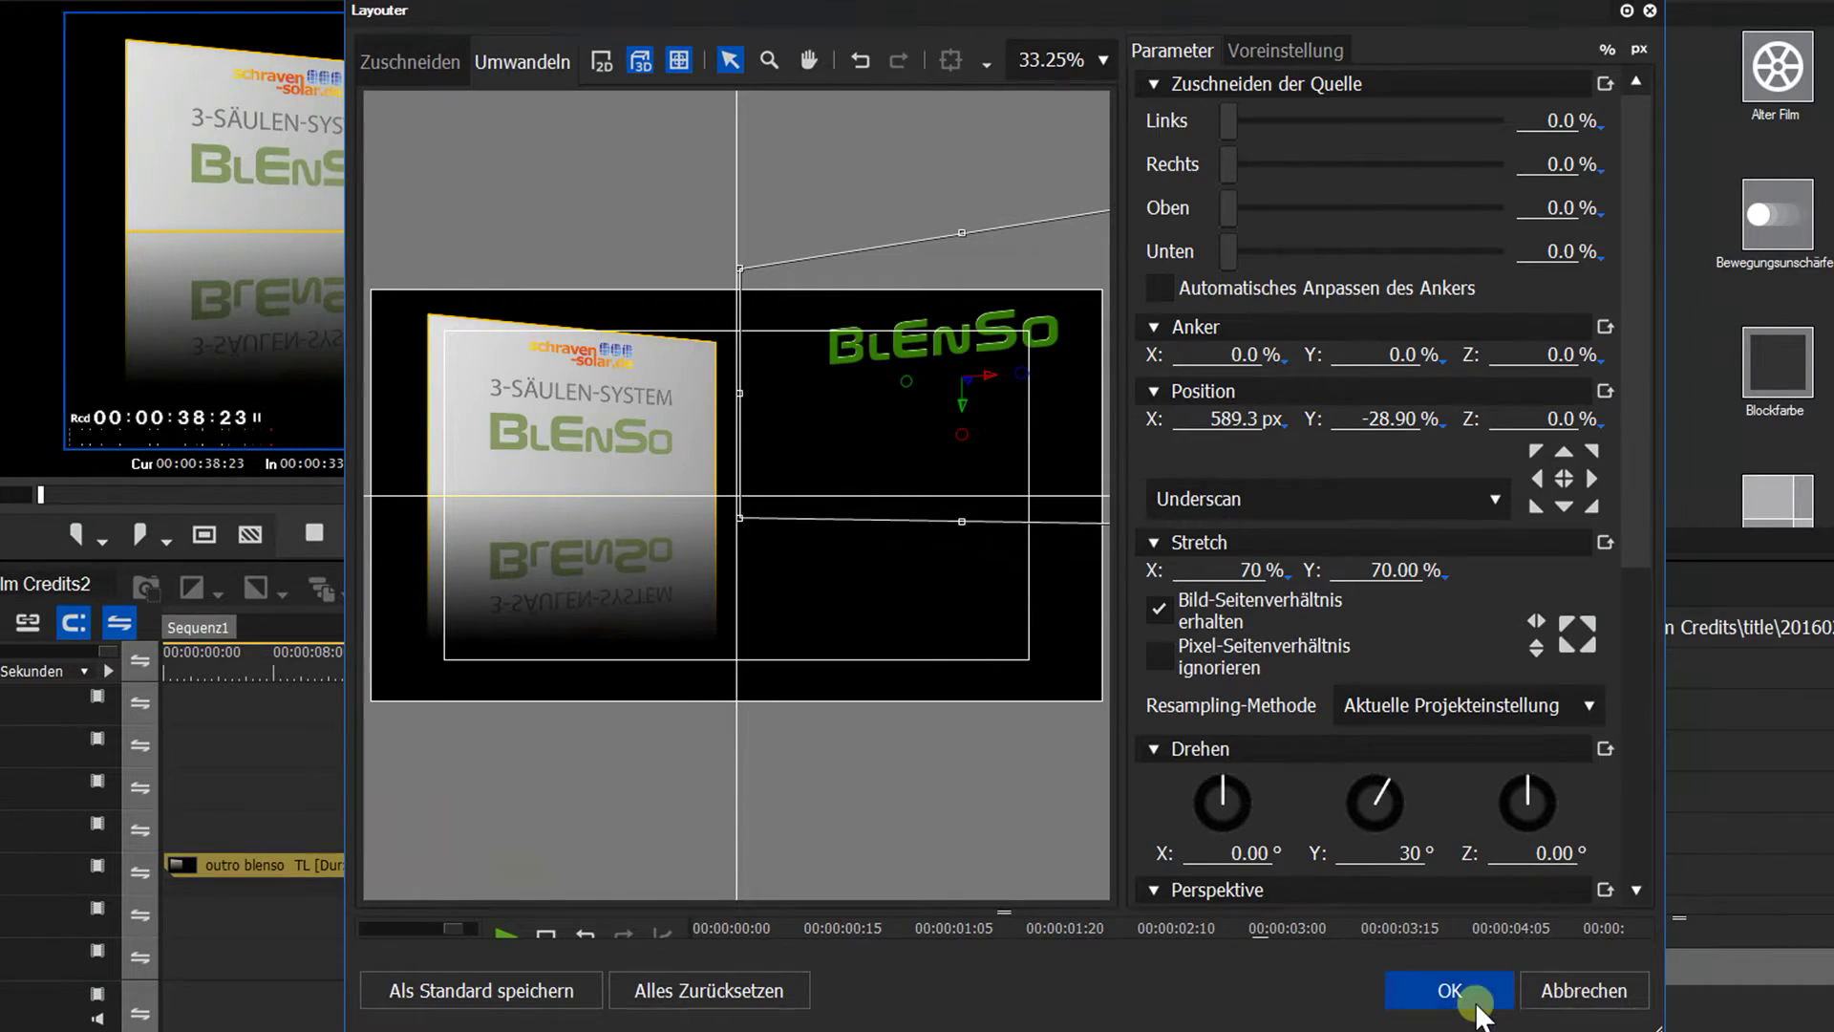
pyautogui.click(1450, 990)
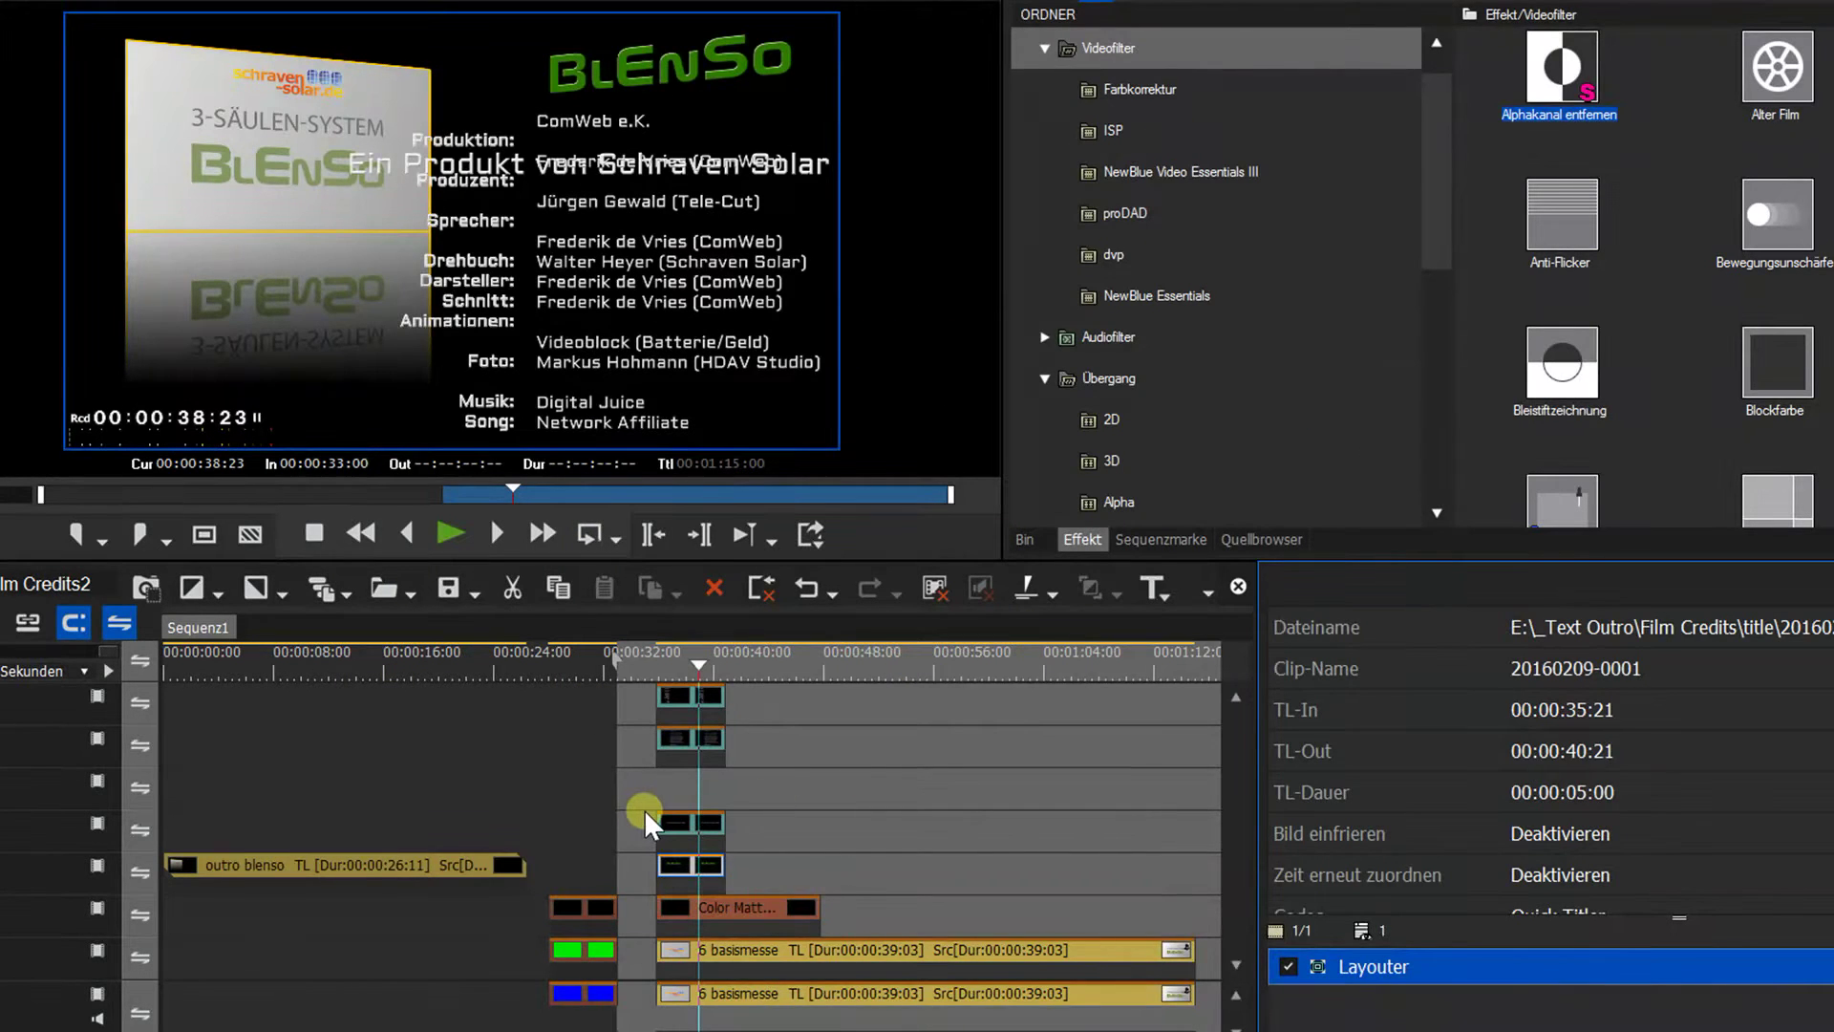
# - Rotate the title "Ein Produkt von Schraven Solar" 30° around Y using the Layouter's 3D mode
pyautogui.doubleClick(703, 825)
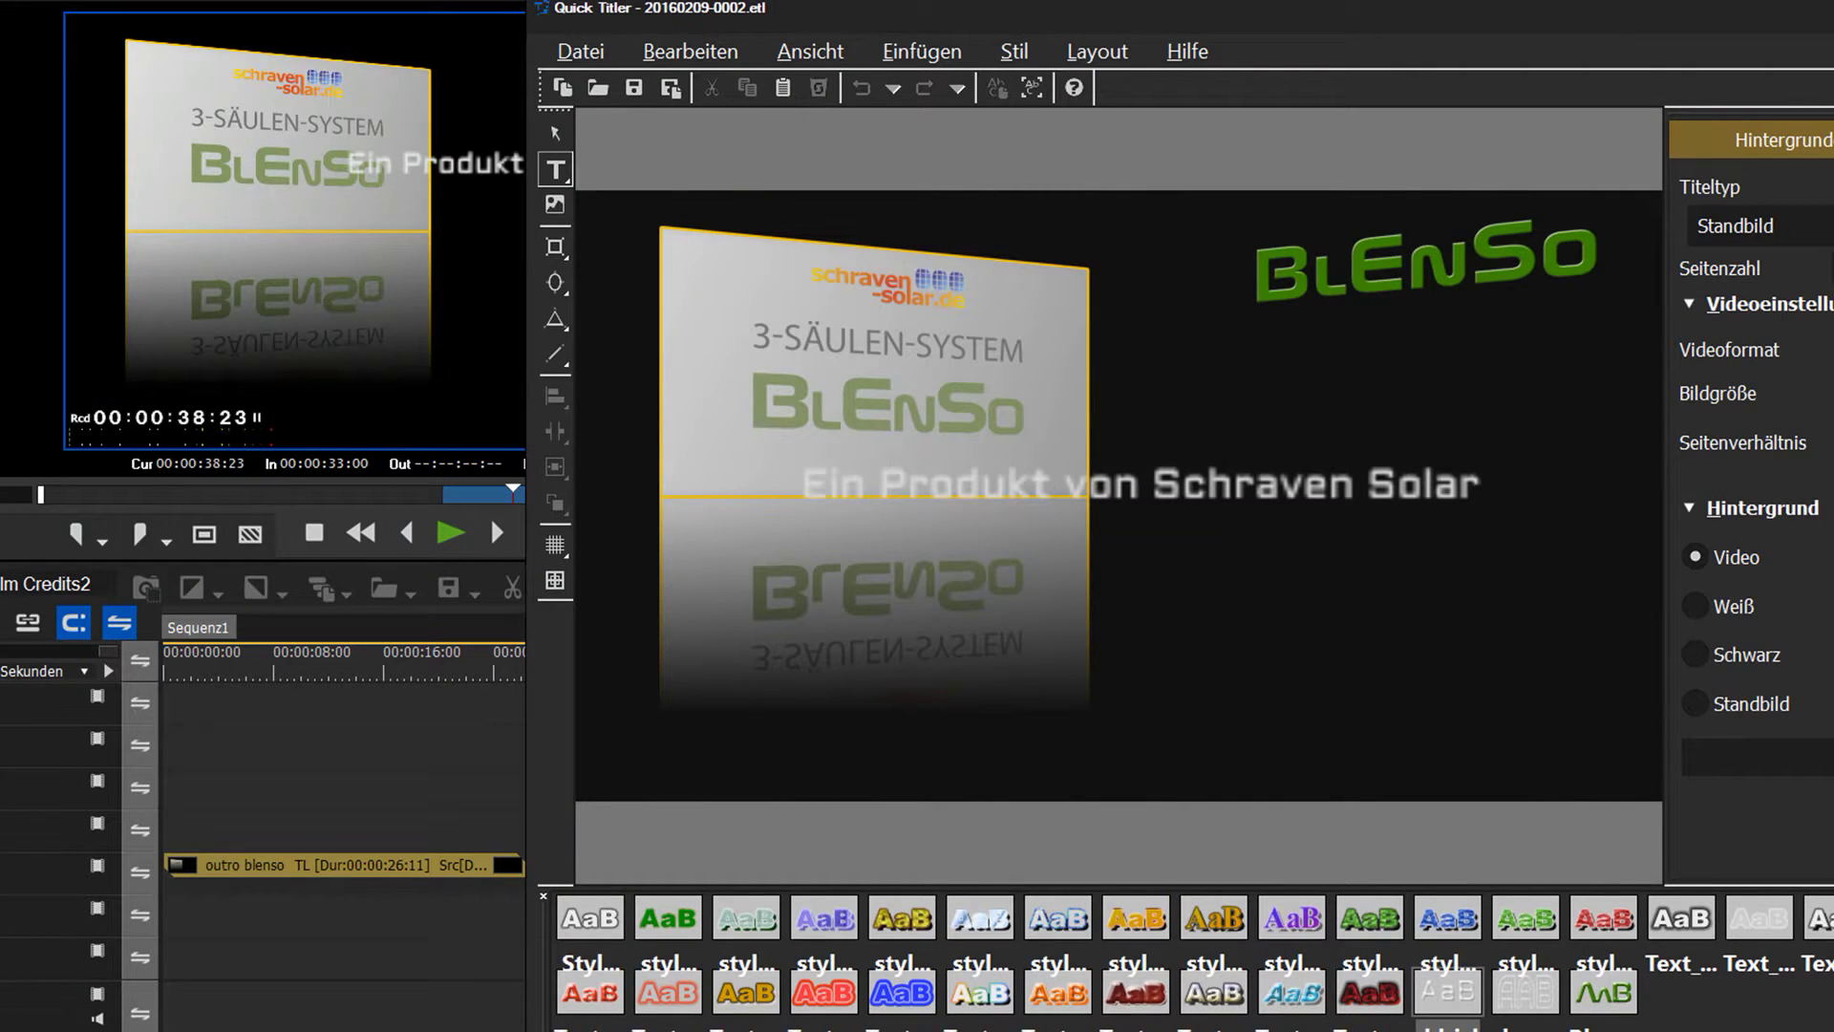
pyautogui.hotkey('alt', 'F4')
pyautogui.doubleClick(1382, 965)
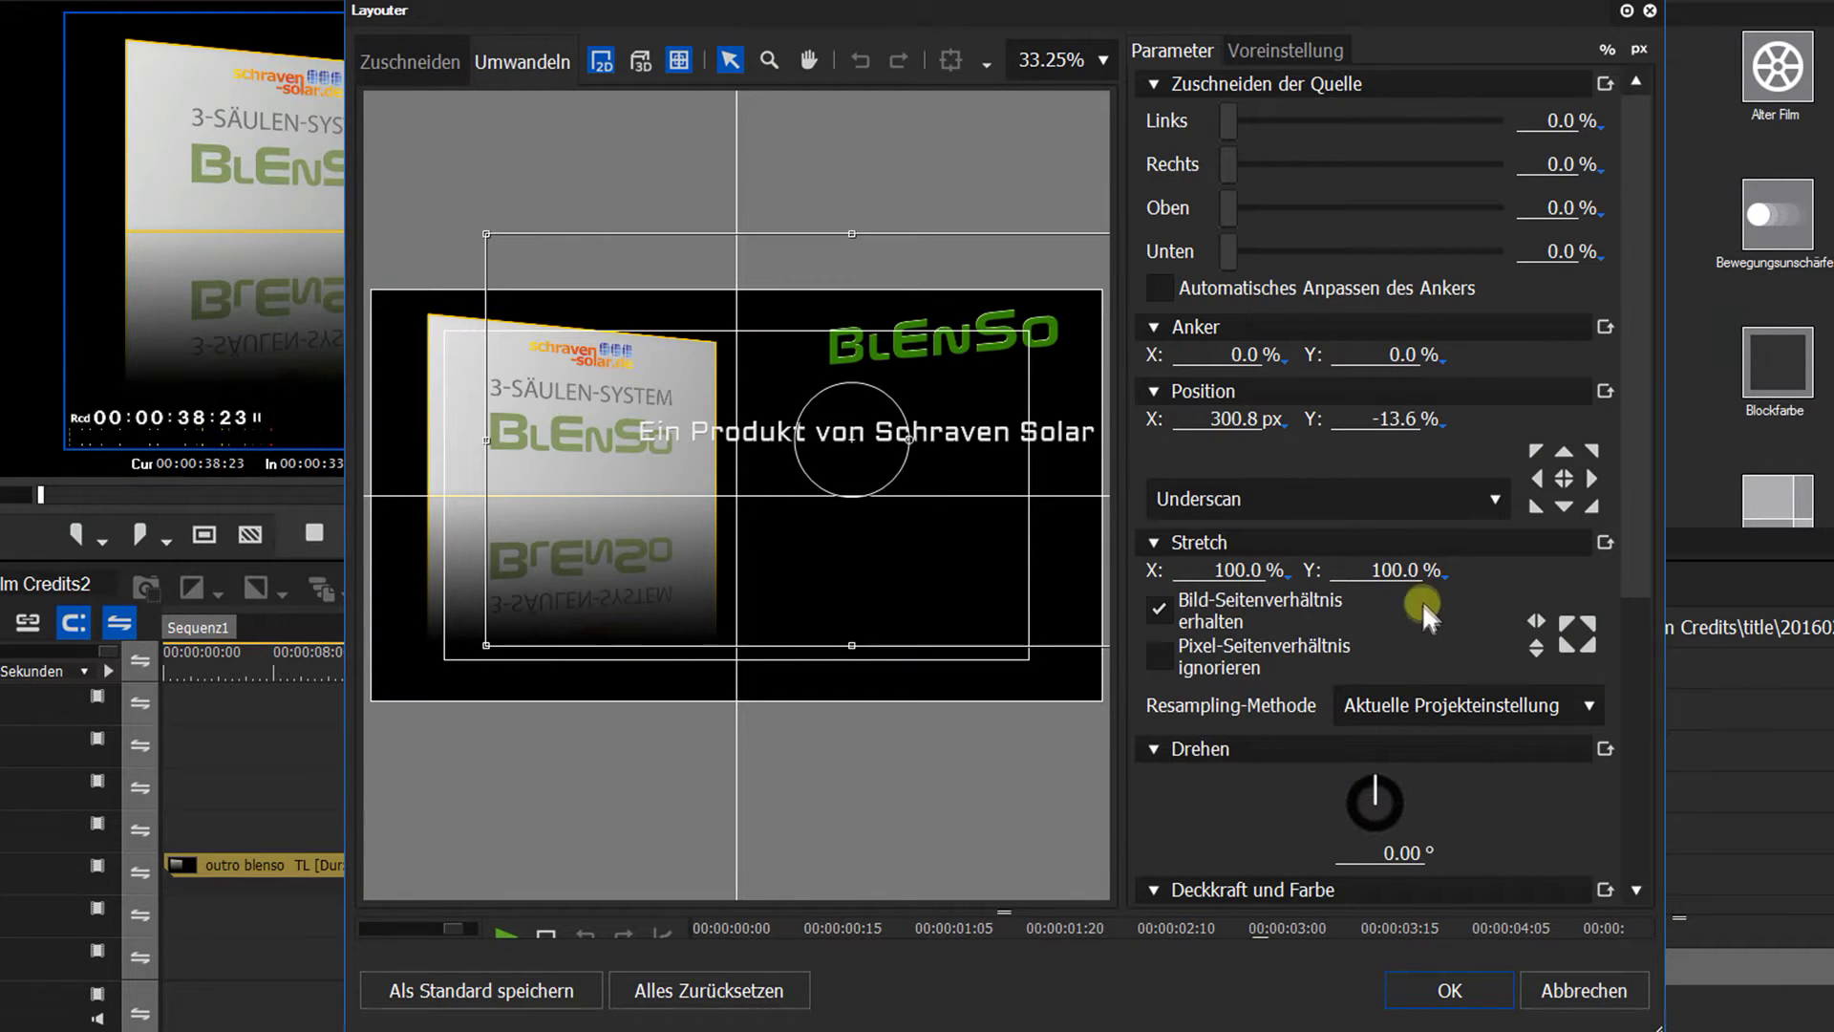
pyautogui.click(640, 61)
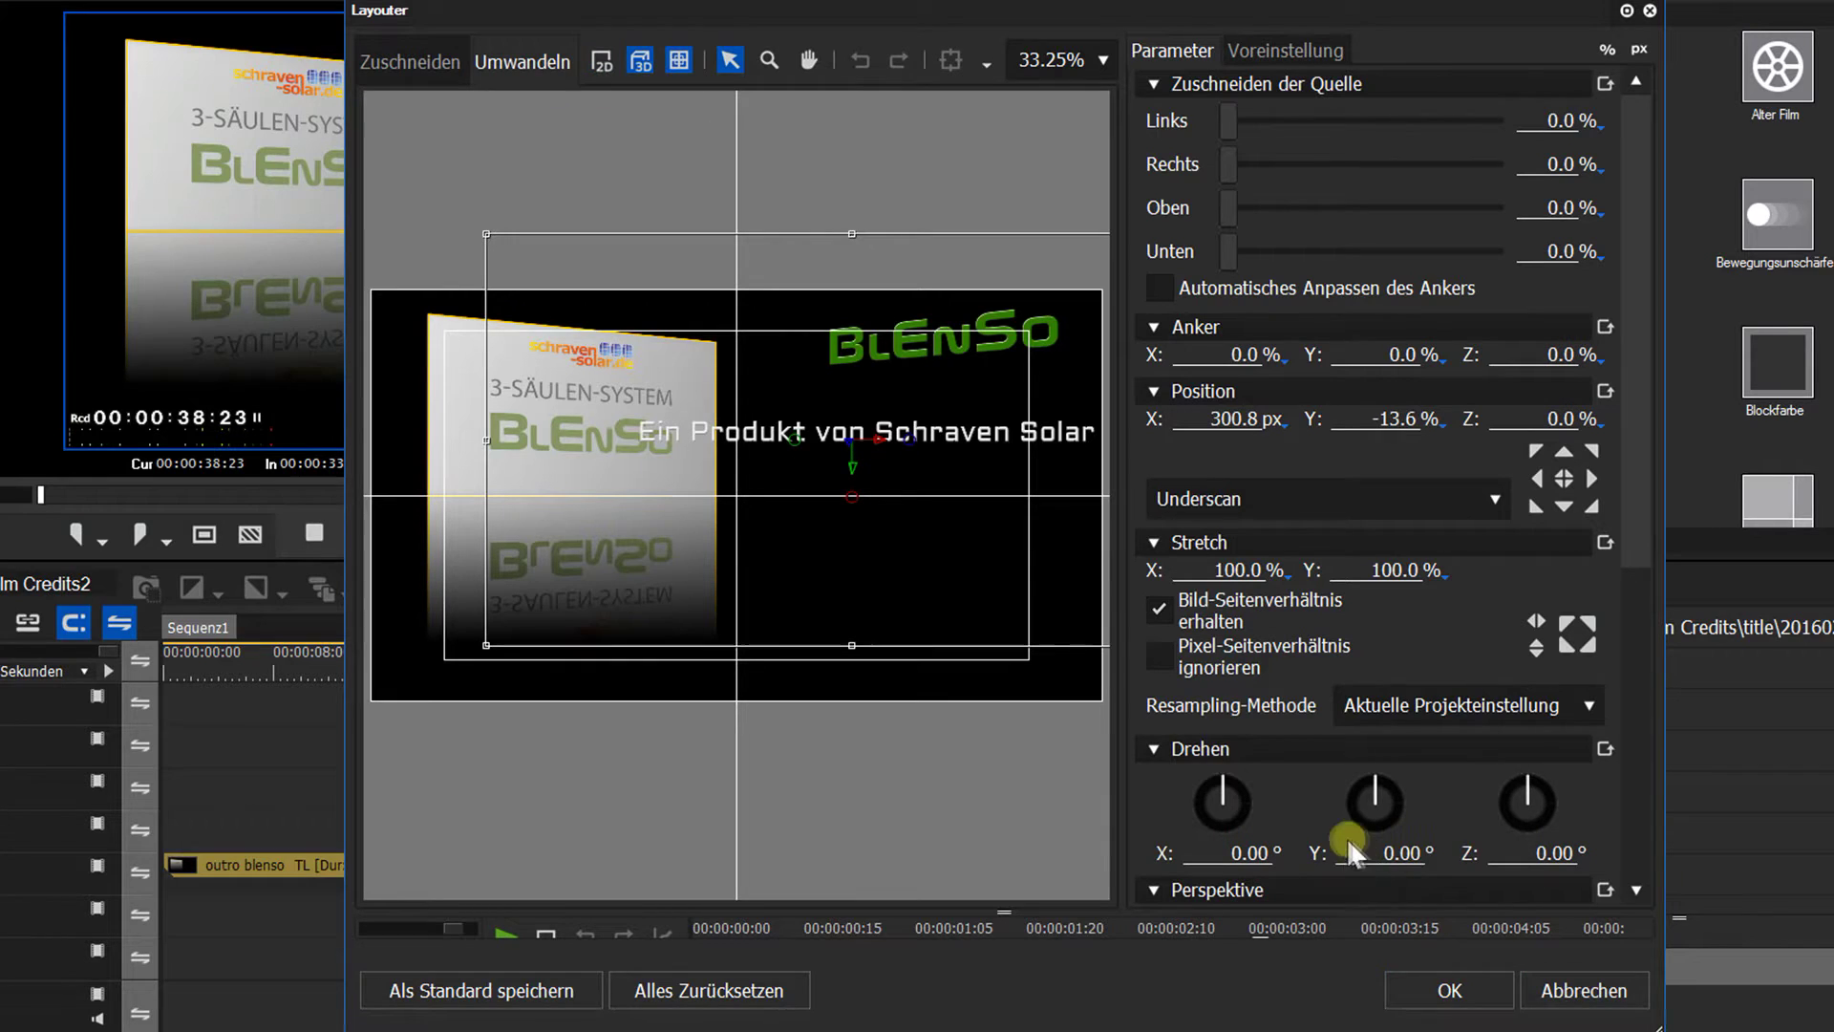
pyautogui.write('30')
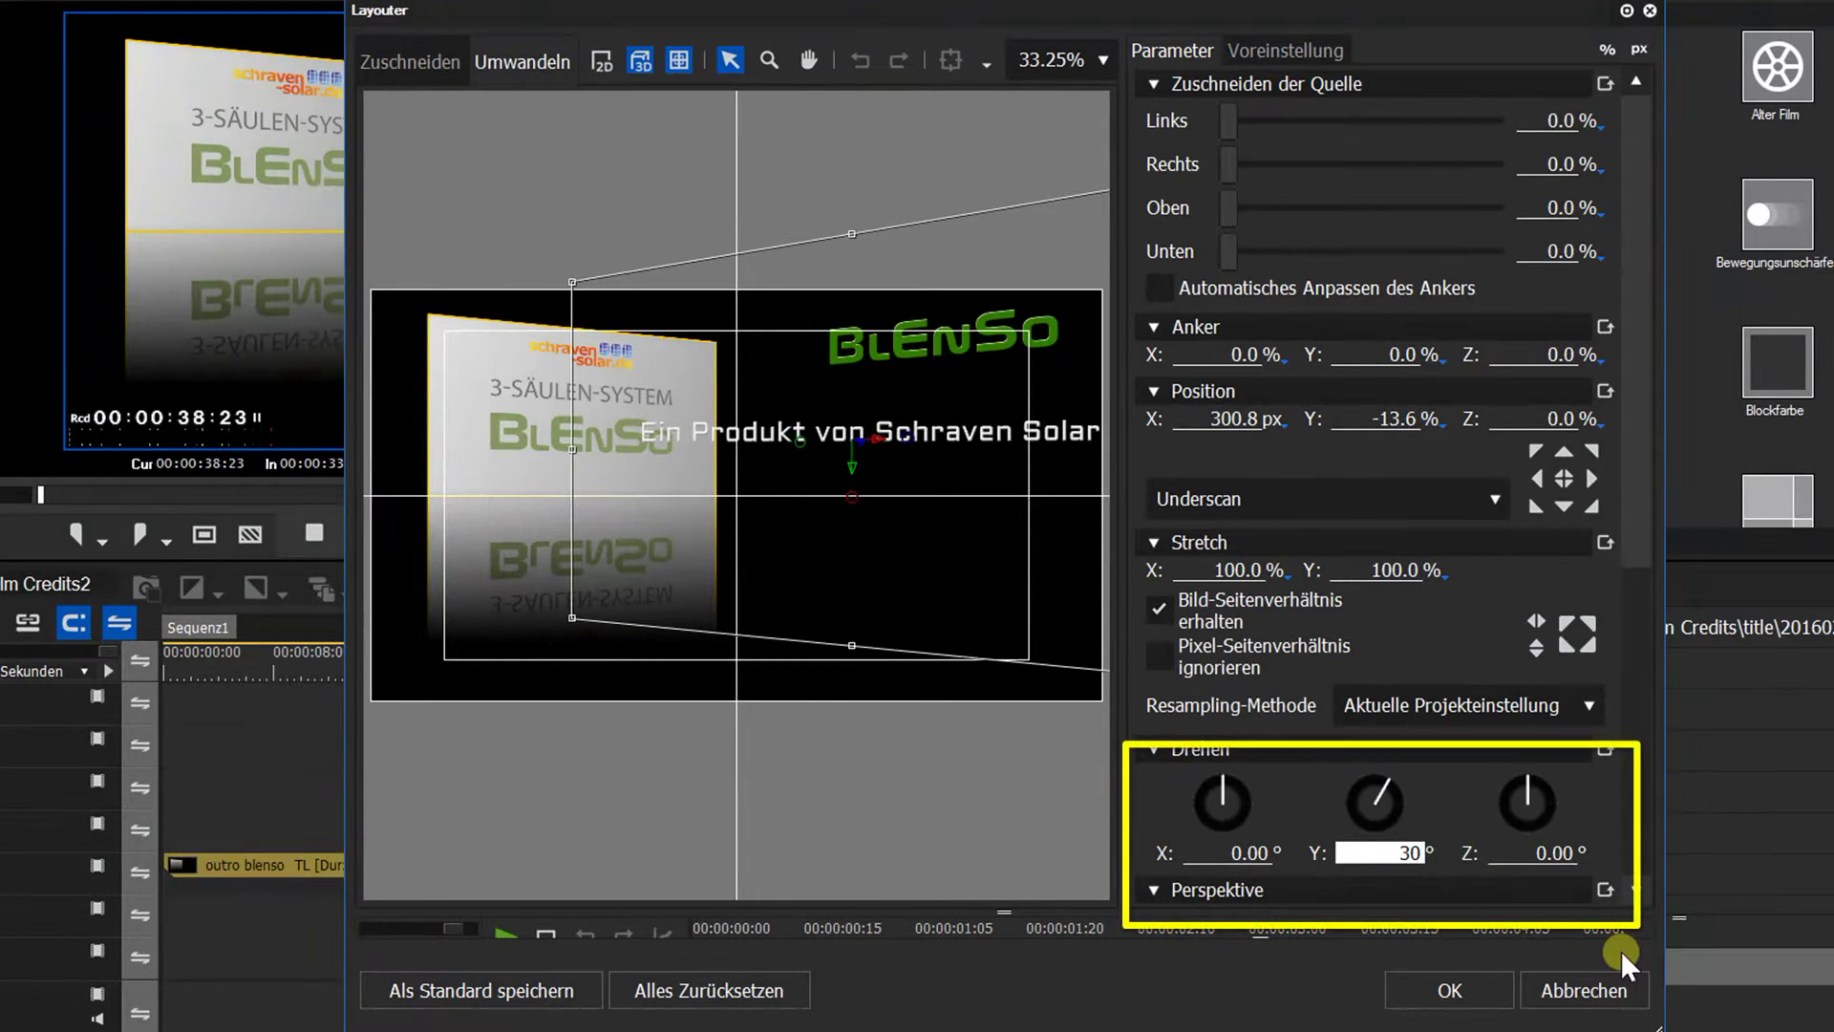
# - Scale the "Ein Produkt von Schraven Solar" title to 60%, place it under the logo at about 485.3 px, -27.50%, and apply the layout
pyautogui.click(1174, 568)
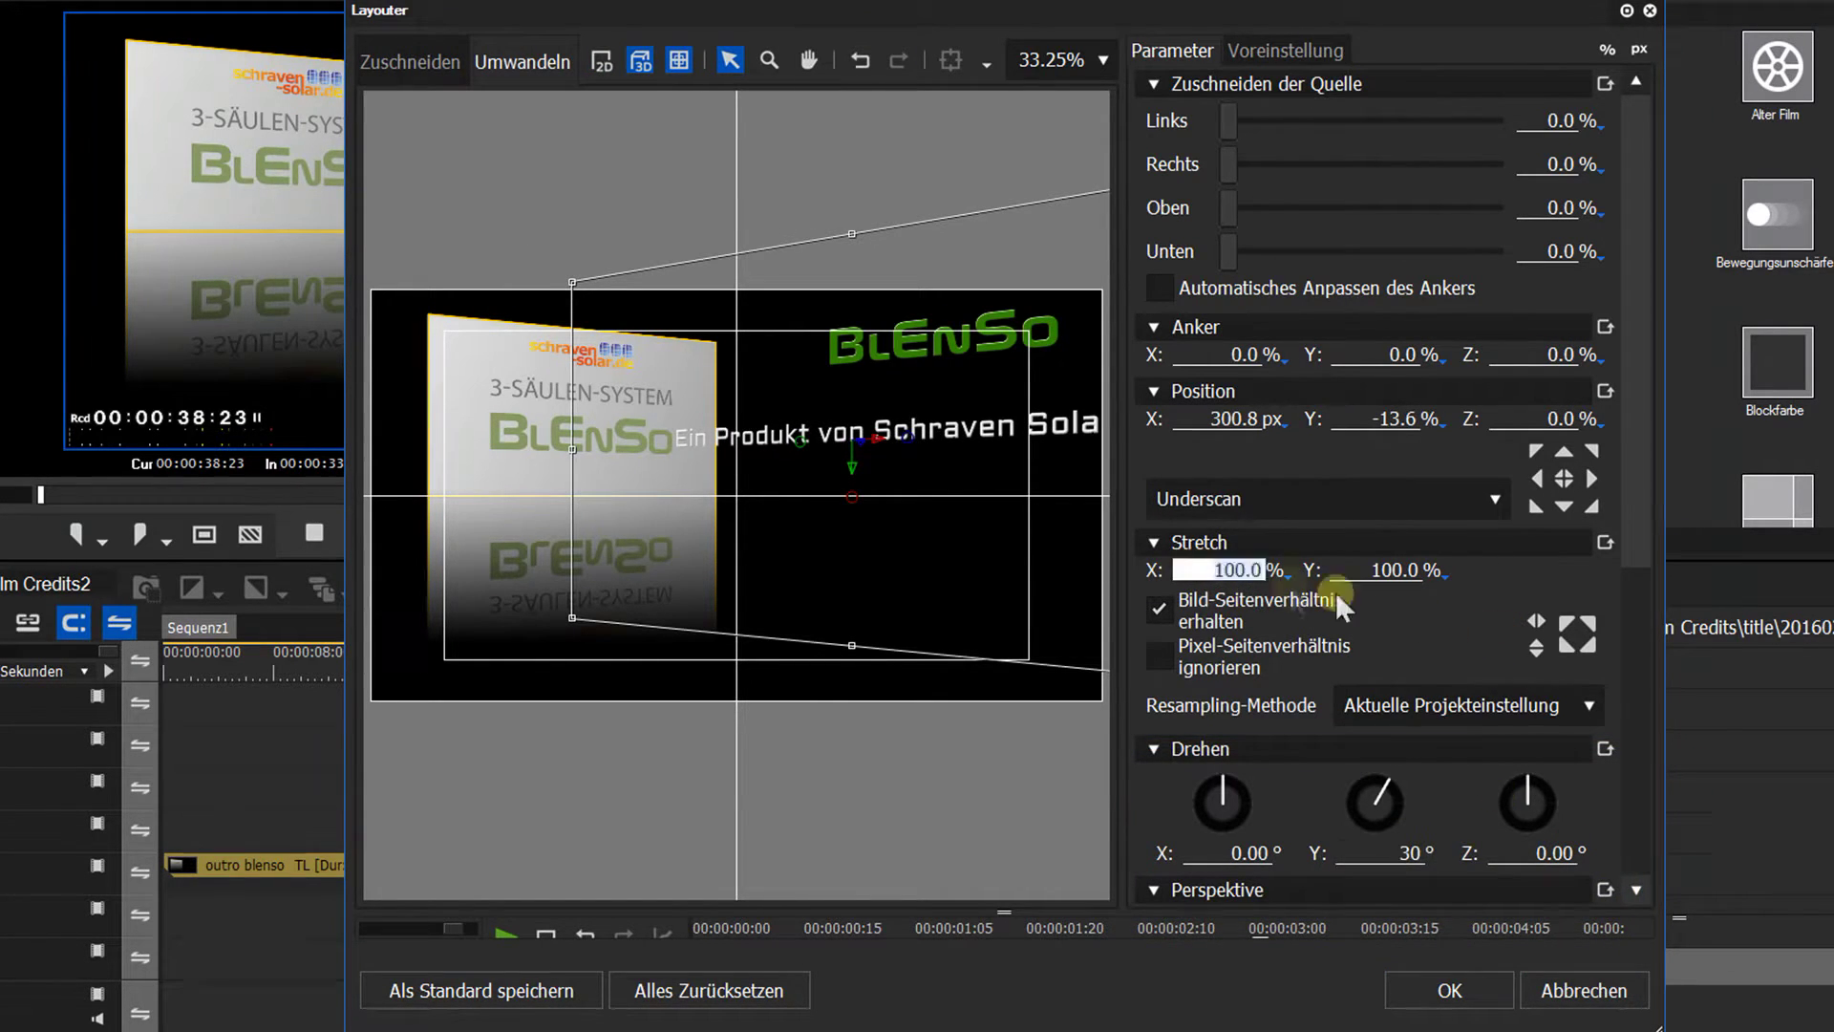
pyautogui.write('60')
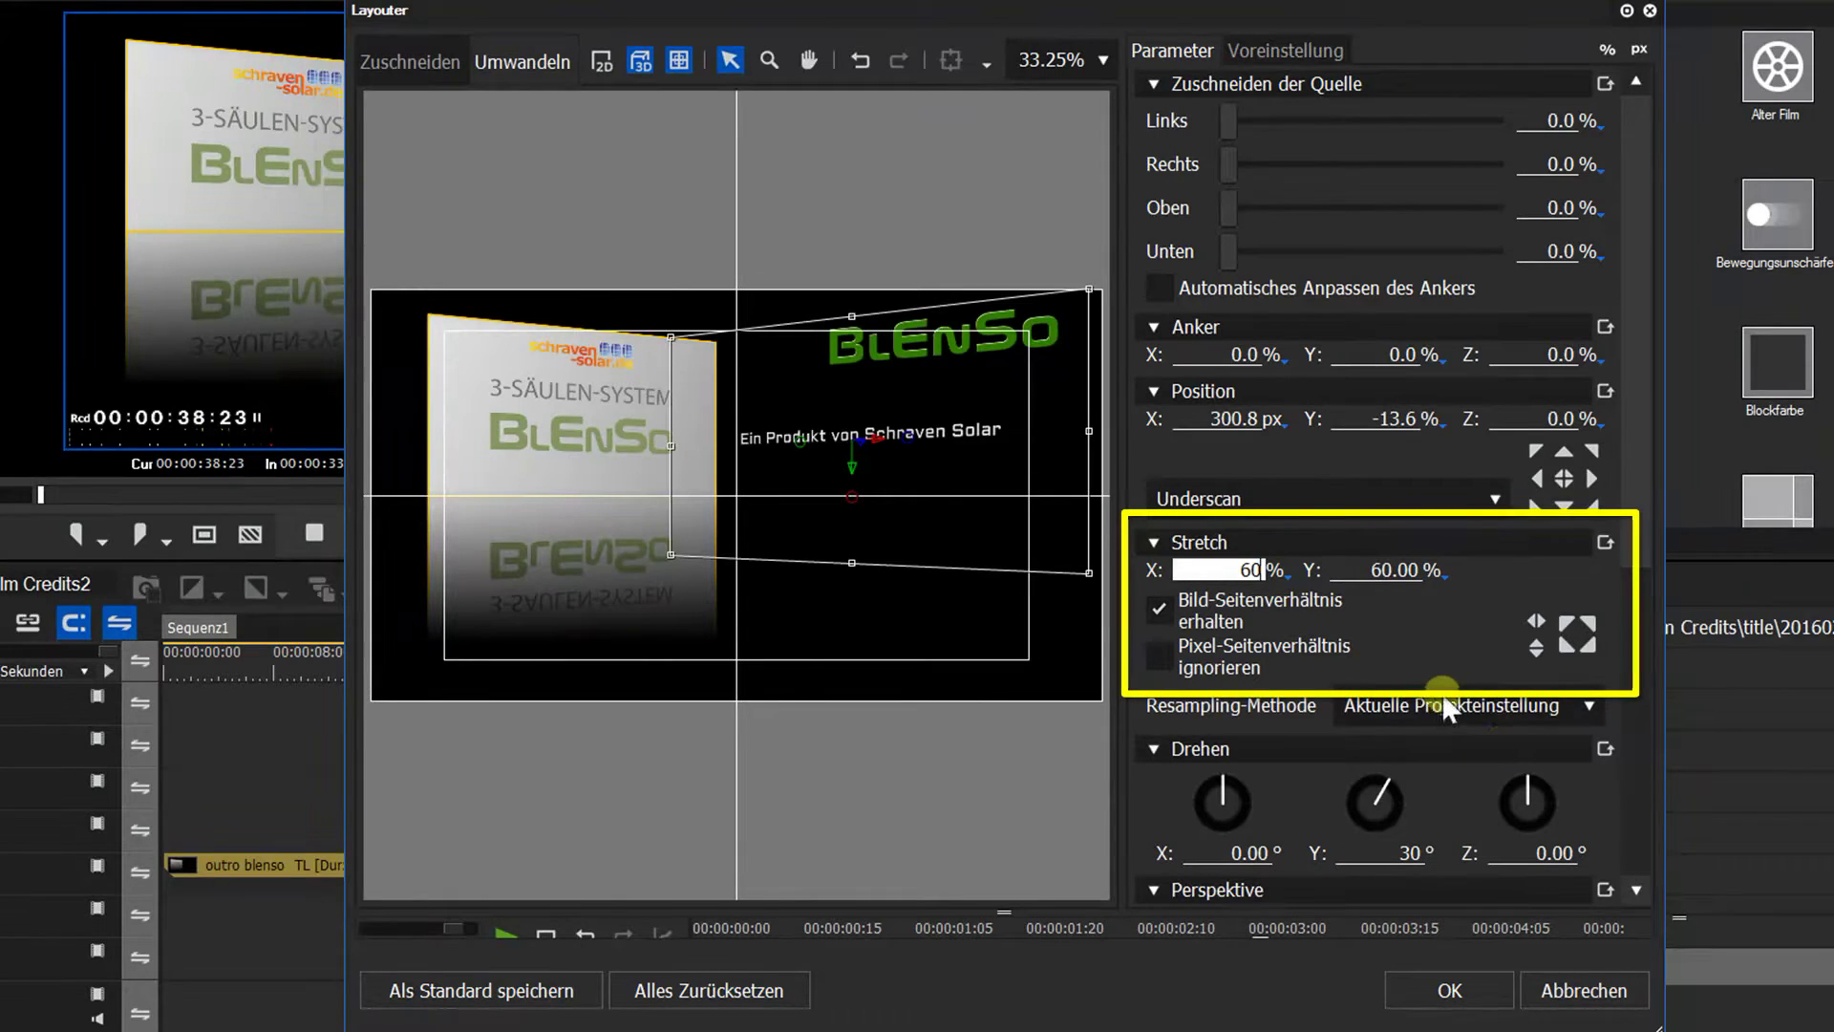
pyautogui.moveTo(891, 457); pyautogui.dragTo(967, 422)
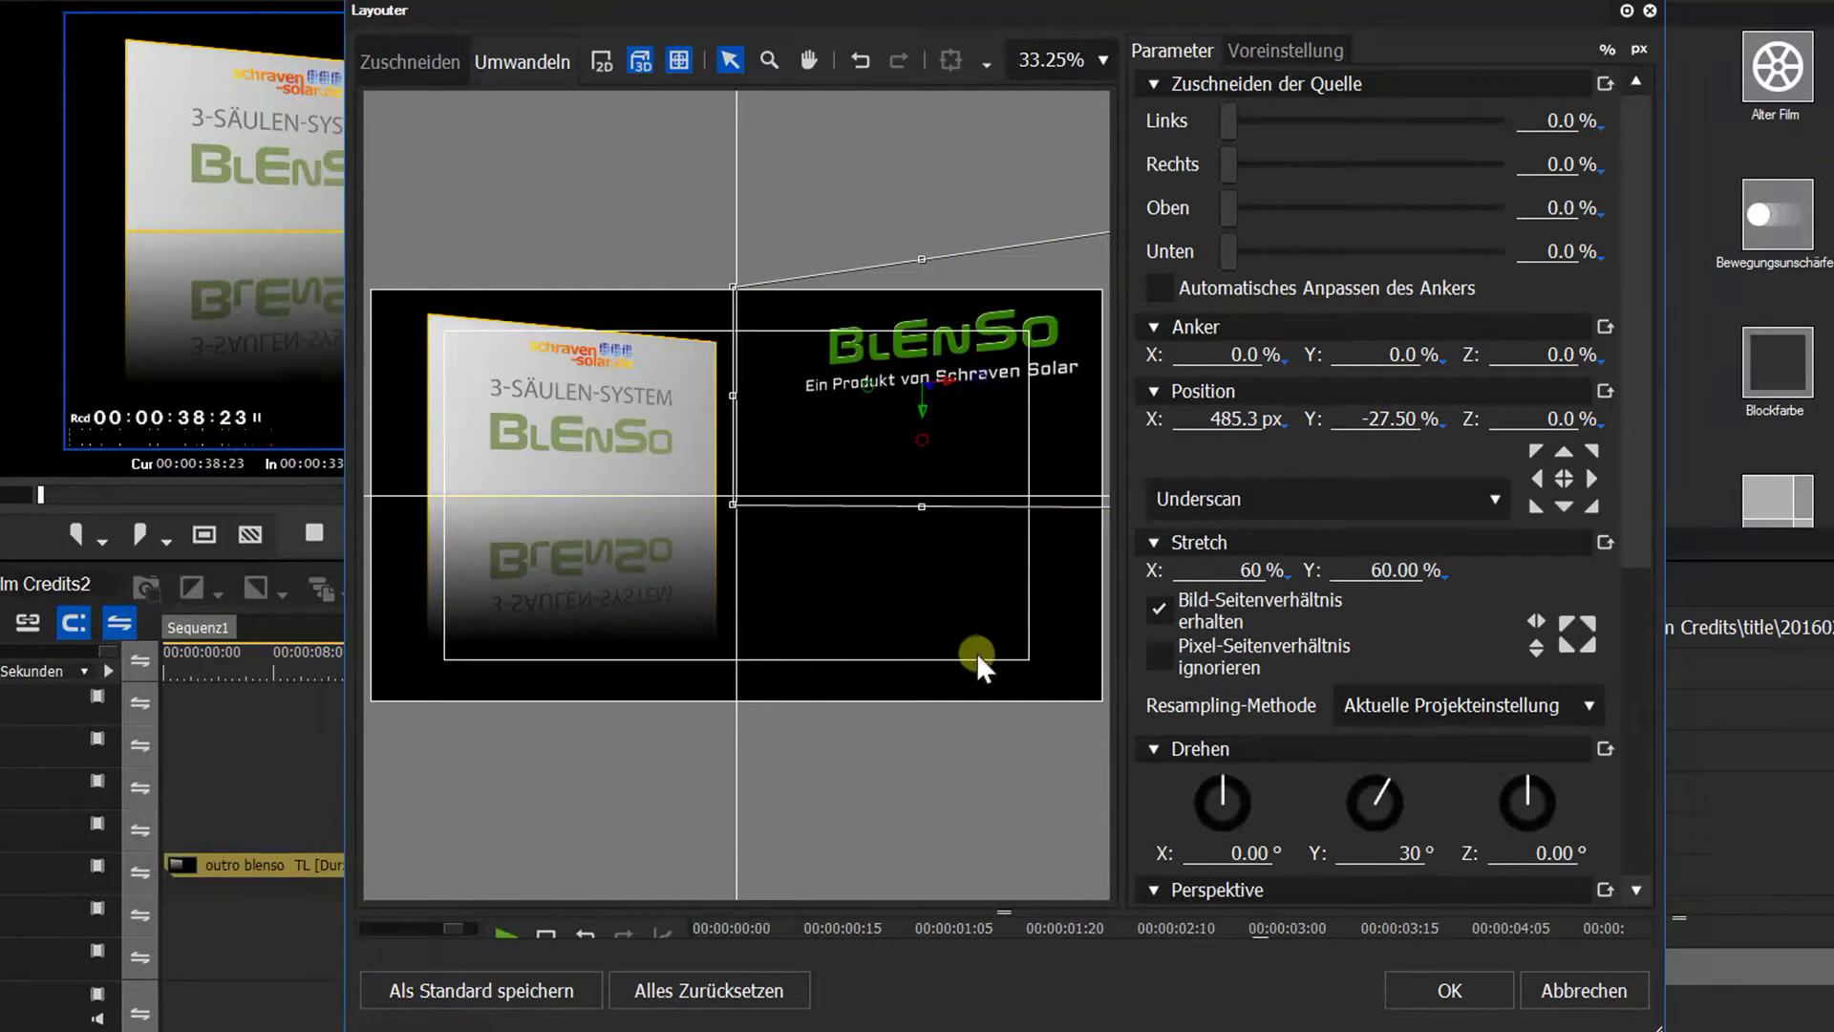
pyautogui.click(1490, 996)
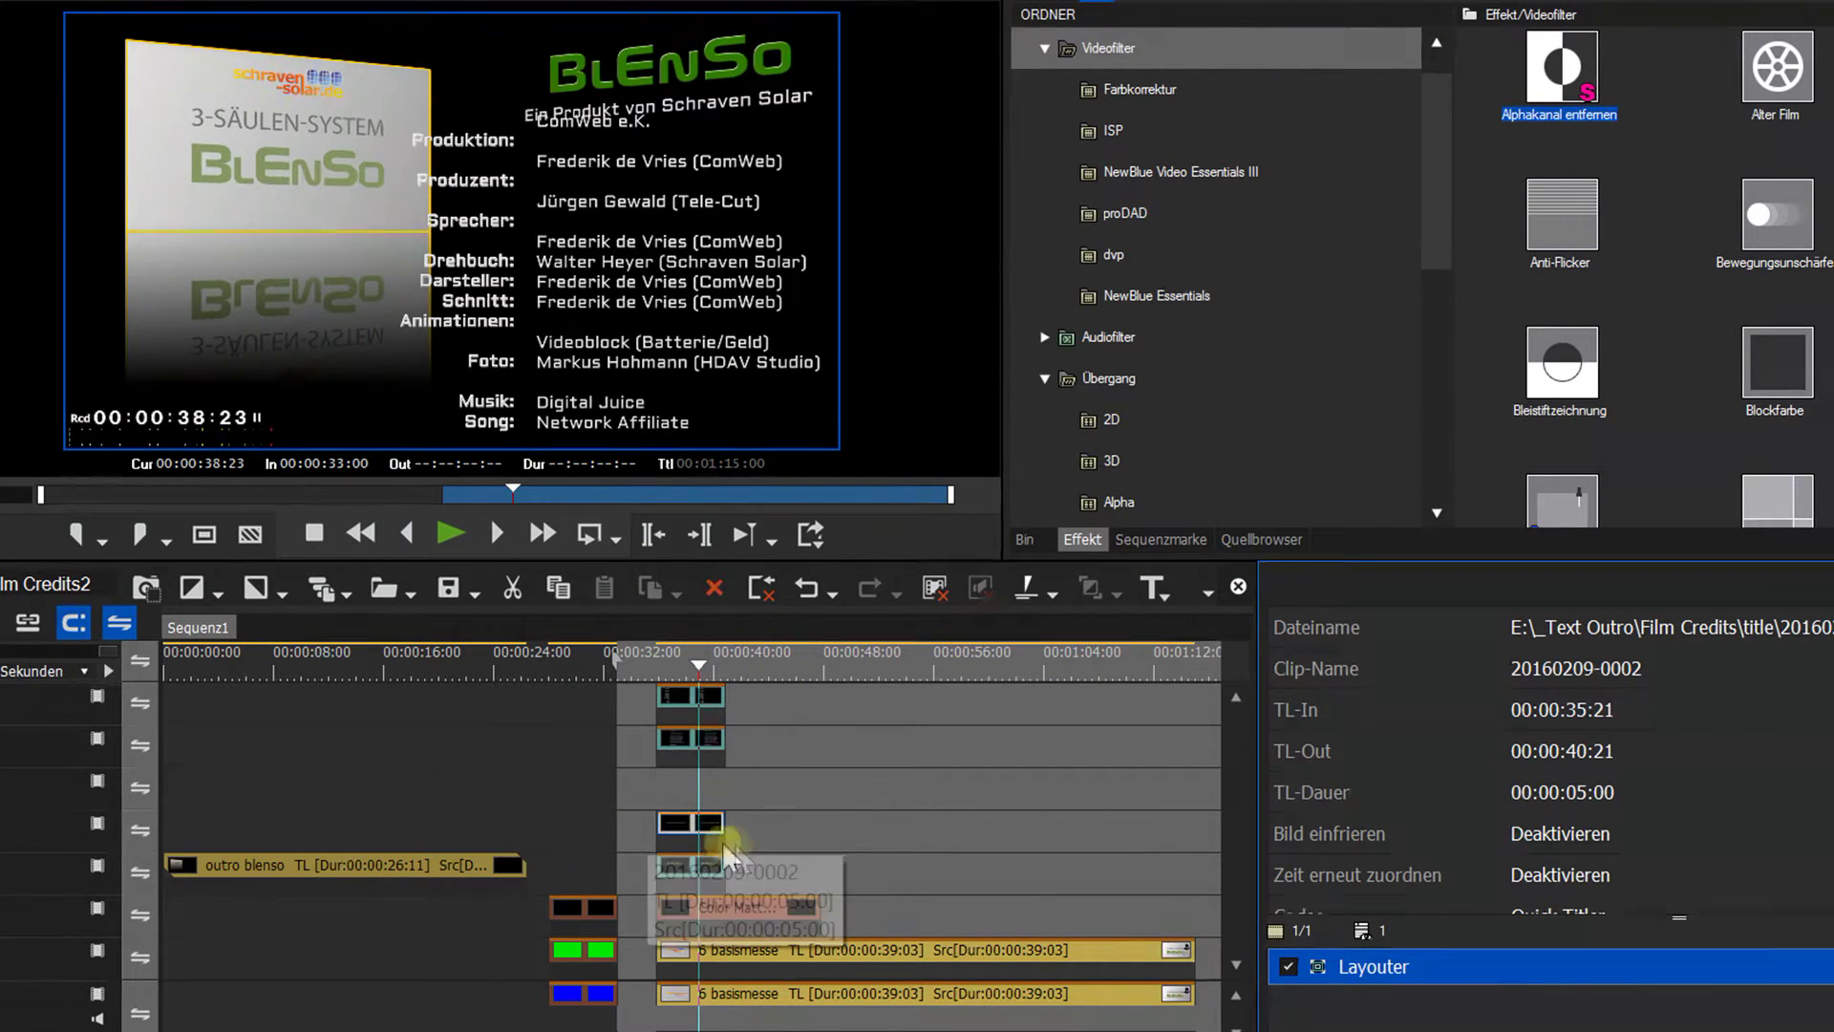
pyautogui.doubleClick(1389, 965)
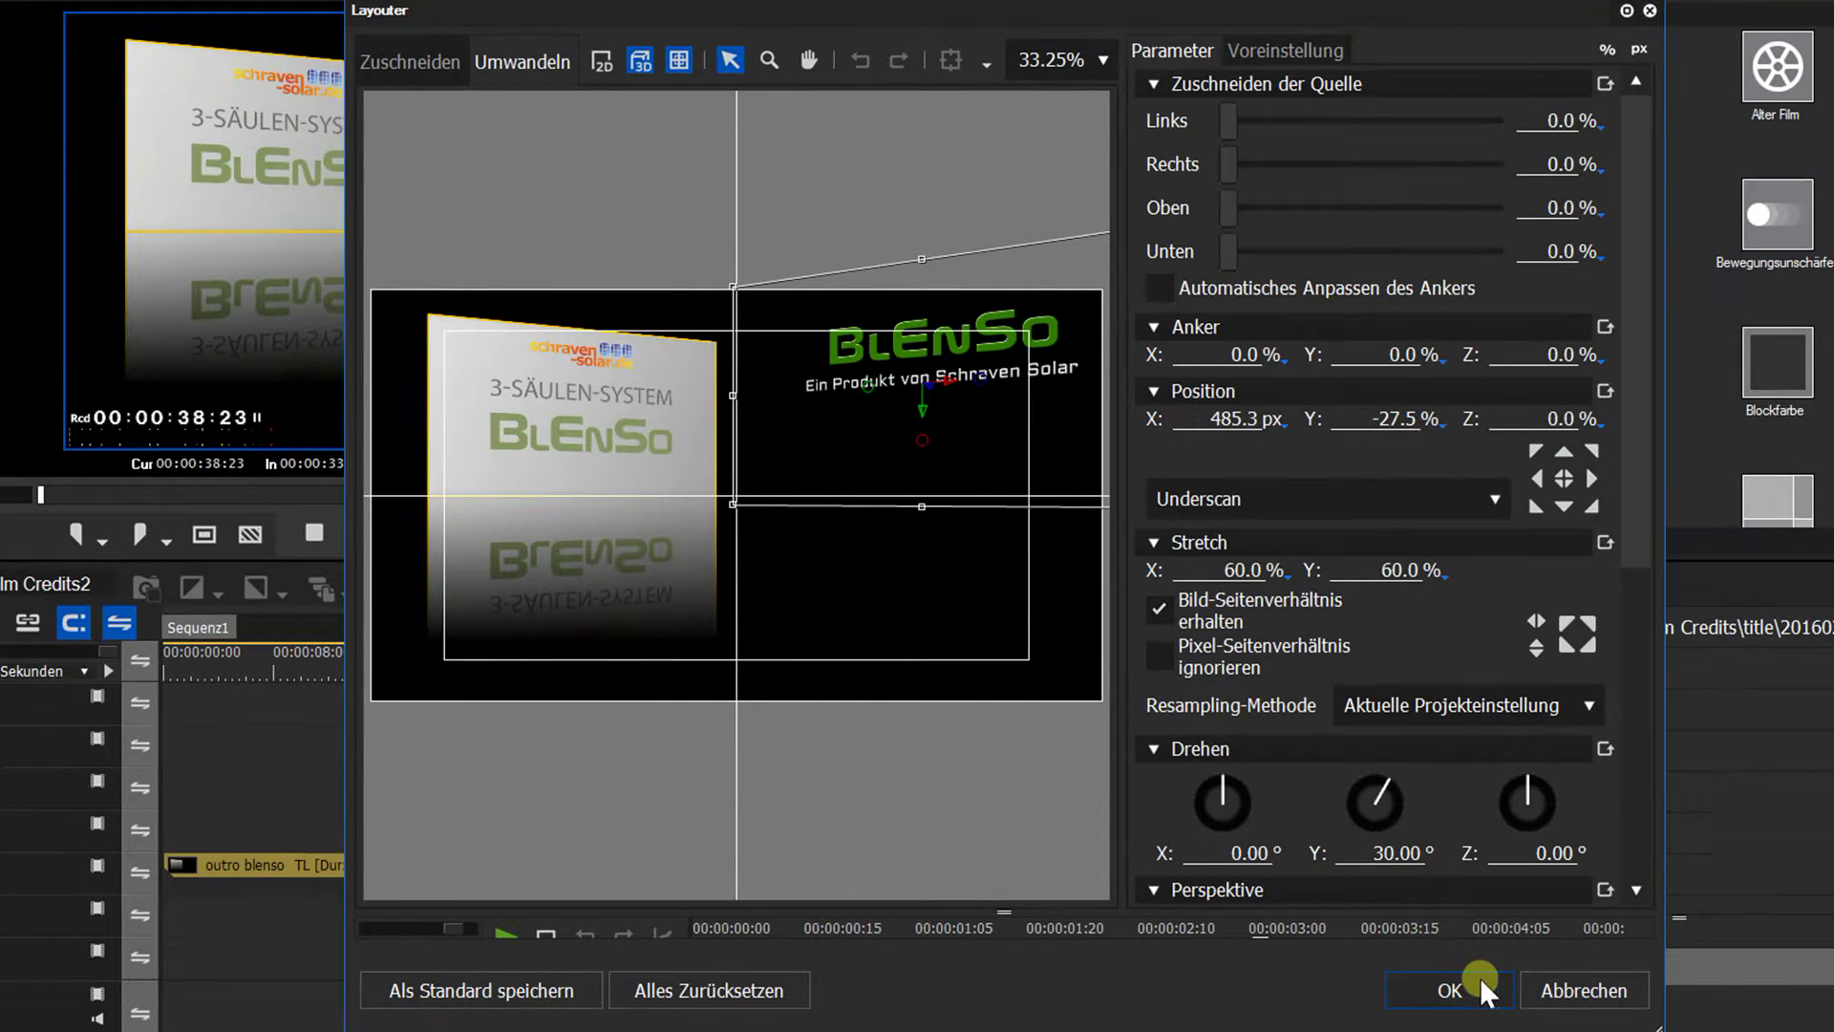
pyautogui.click(1450, 989)
pyautogui.click(707, 731)
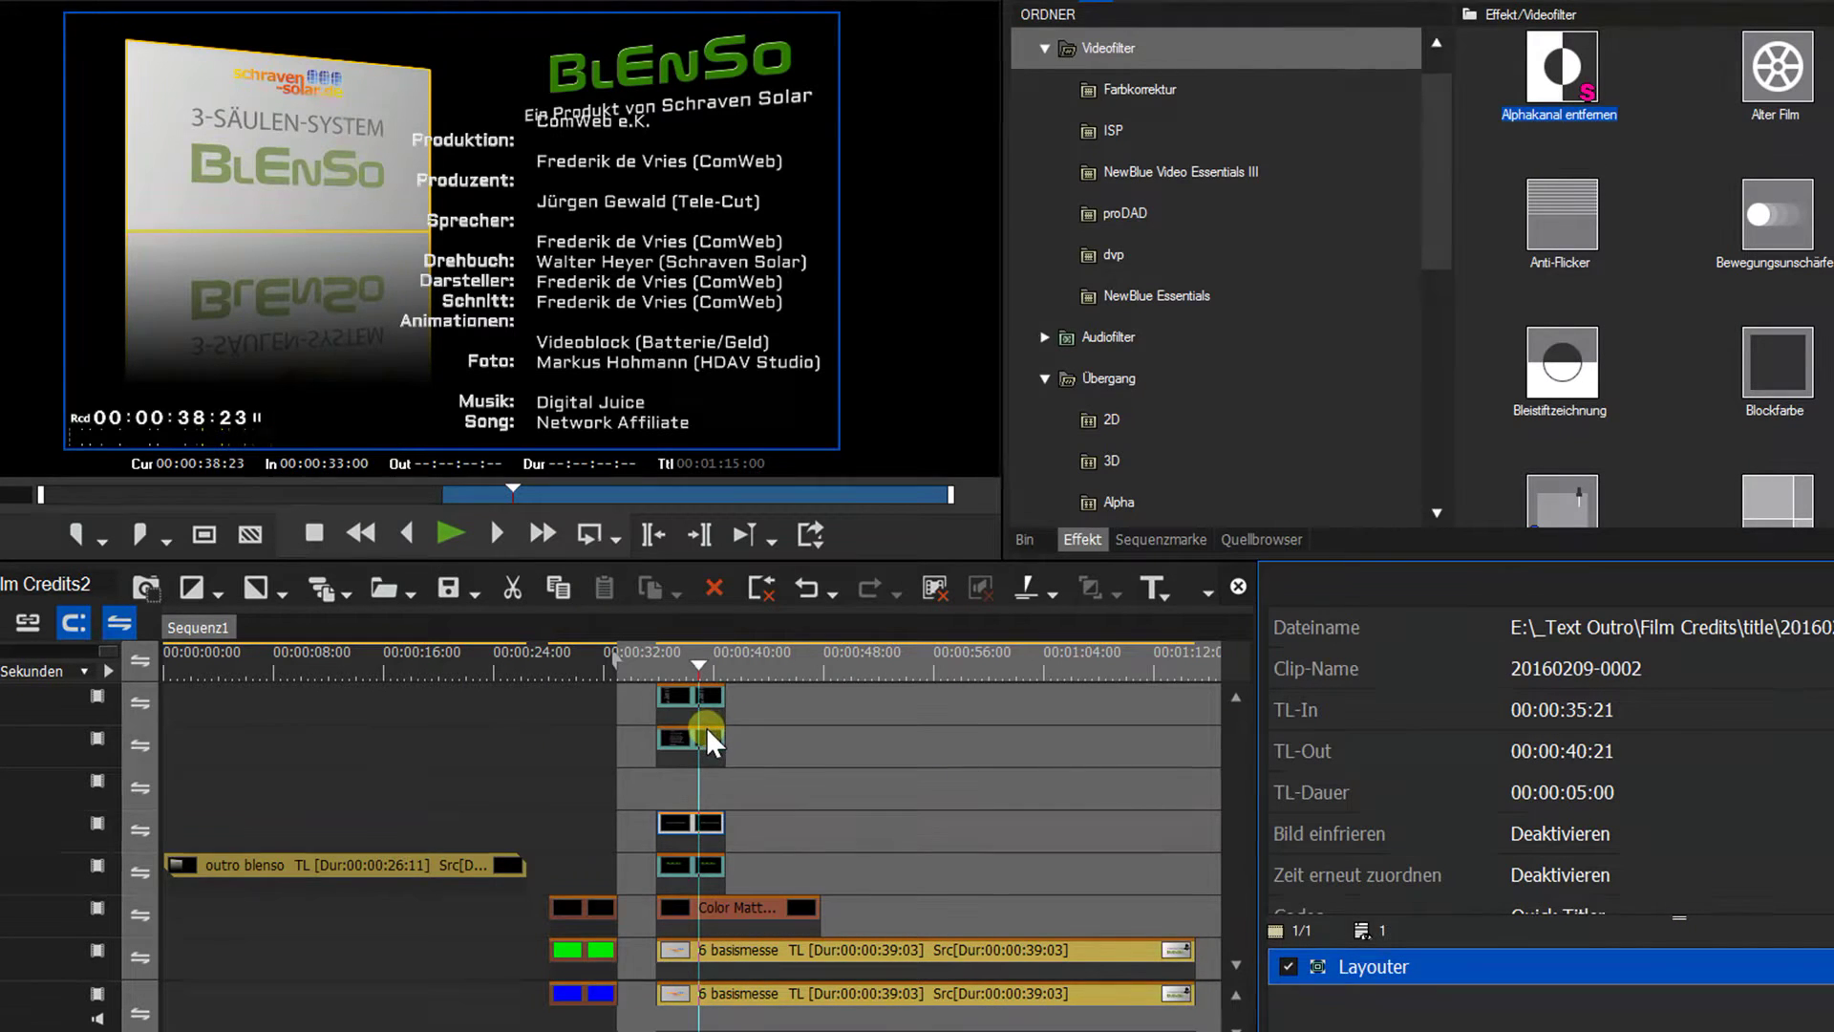
pyautogui.click(1412, 967)
pyautogui.doubleClick(1412, 967)
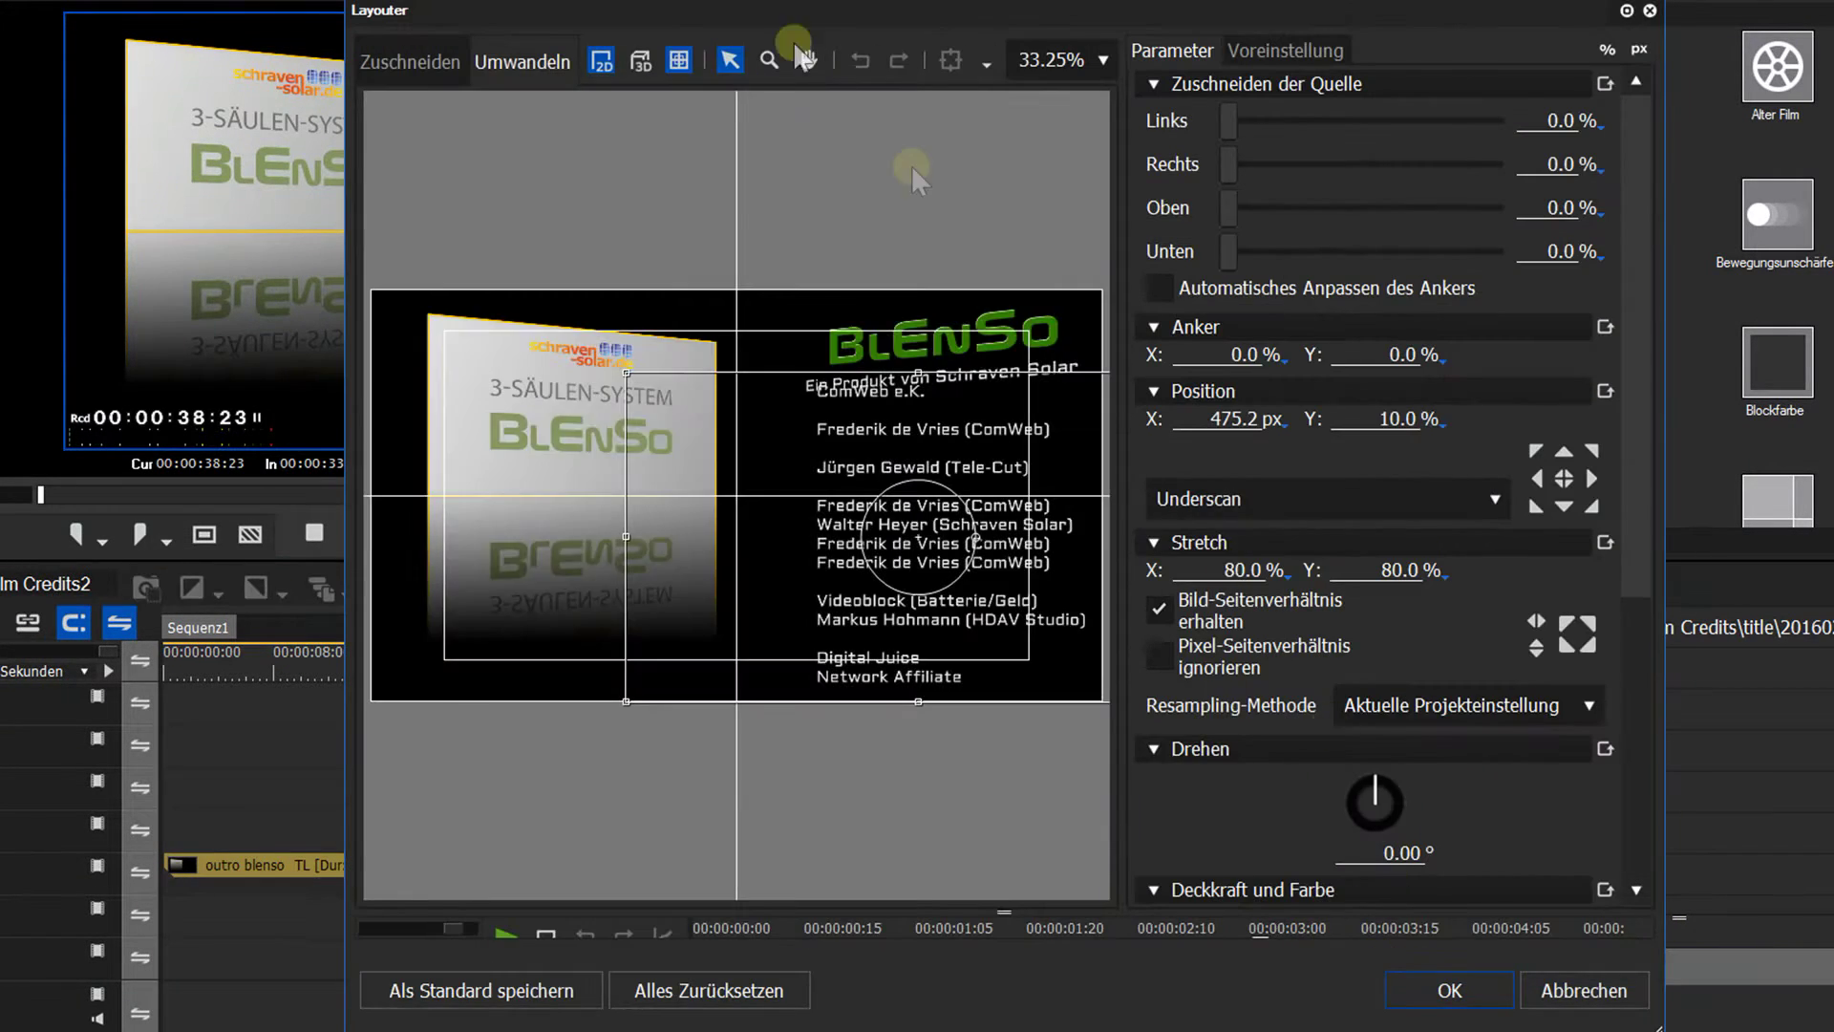
pyautogui.click(640, 60)
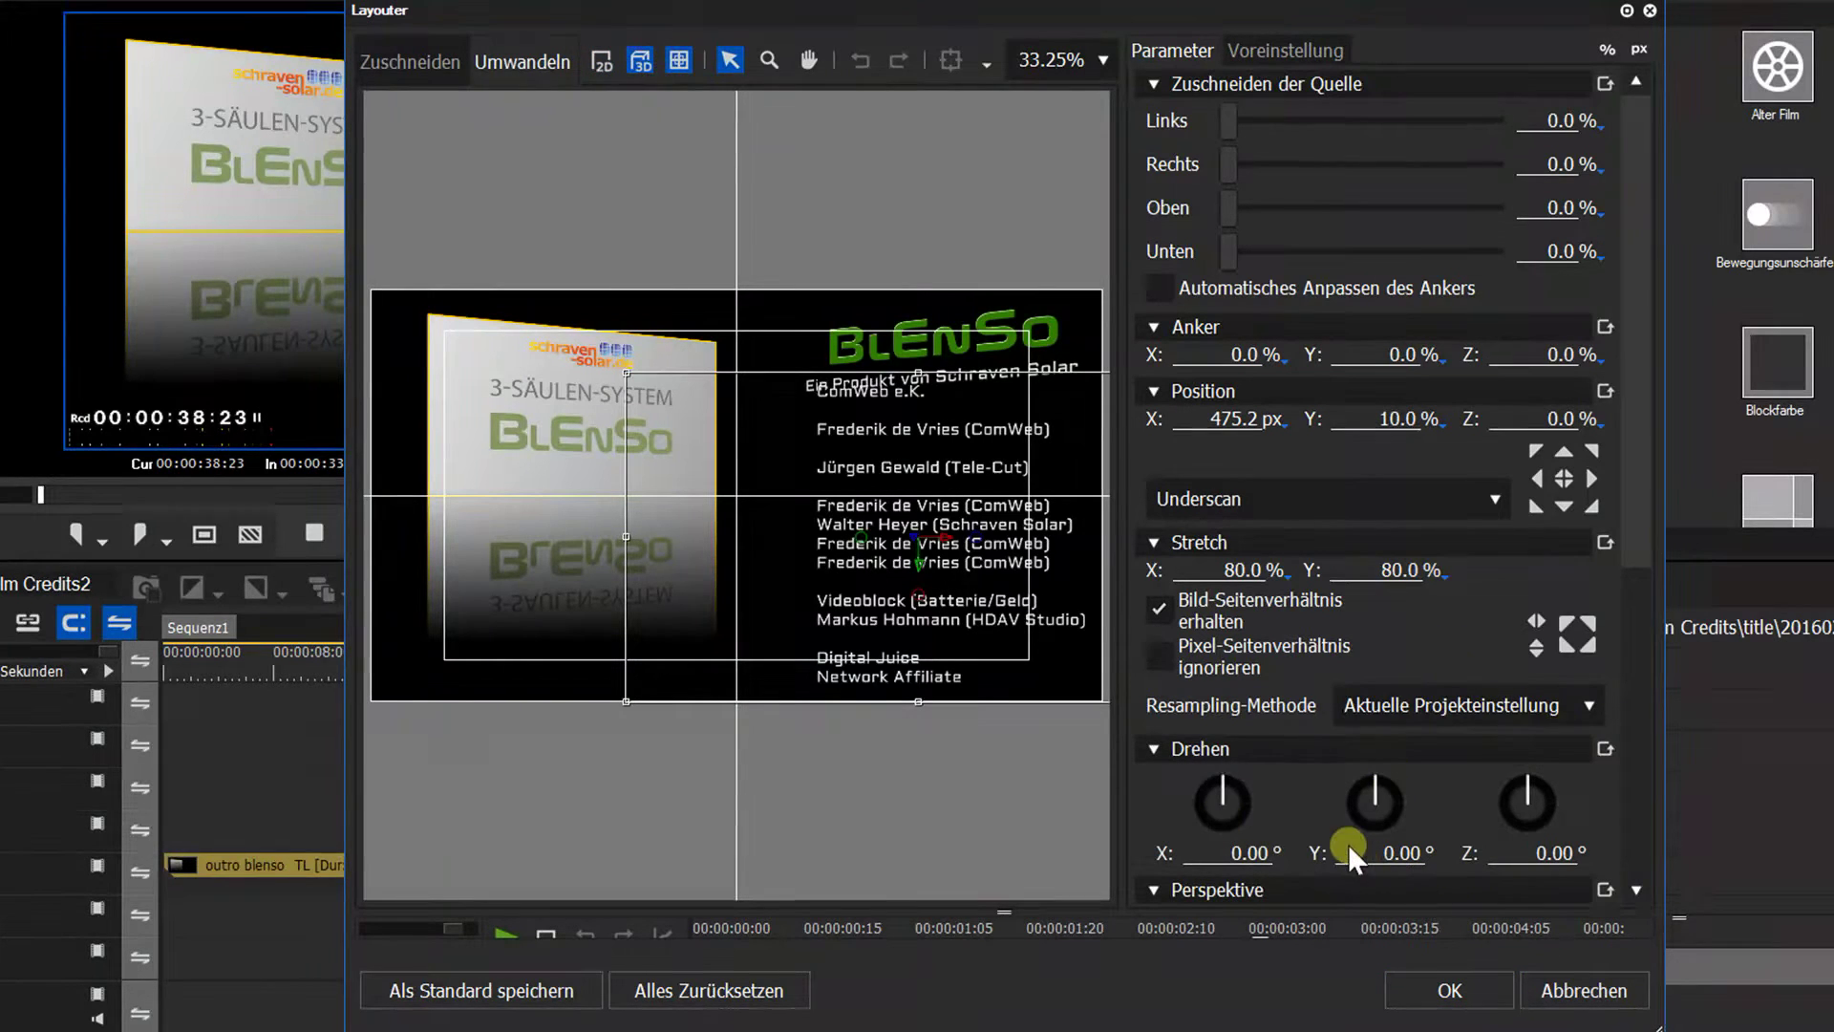
pyautogui.click(1348, 845)
pyautogui.write('30')
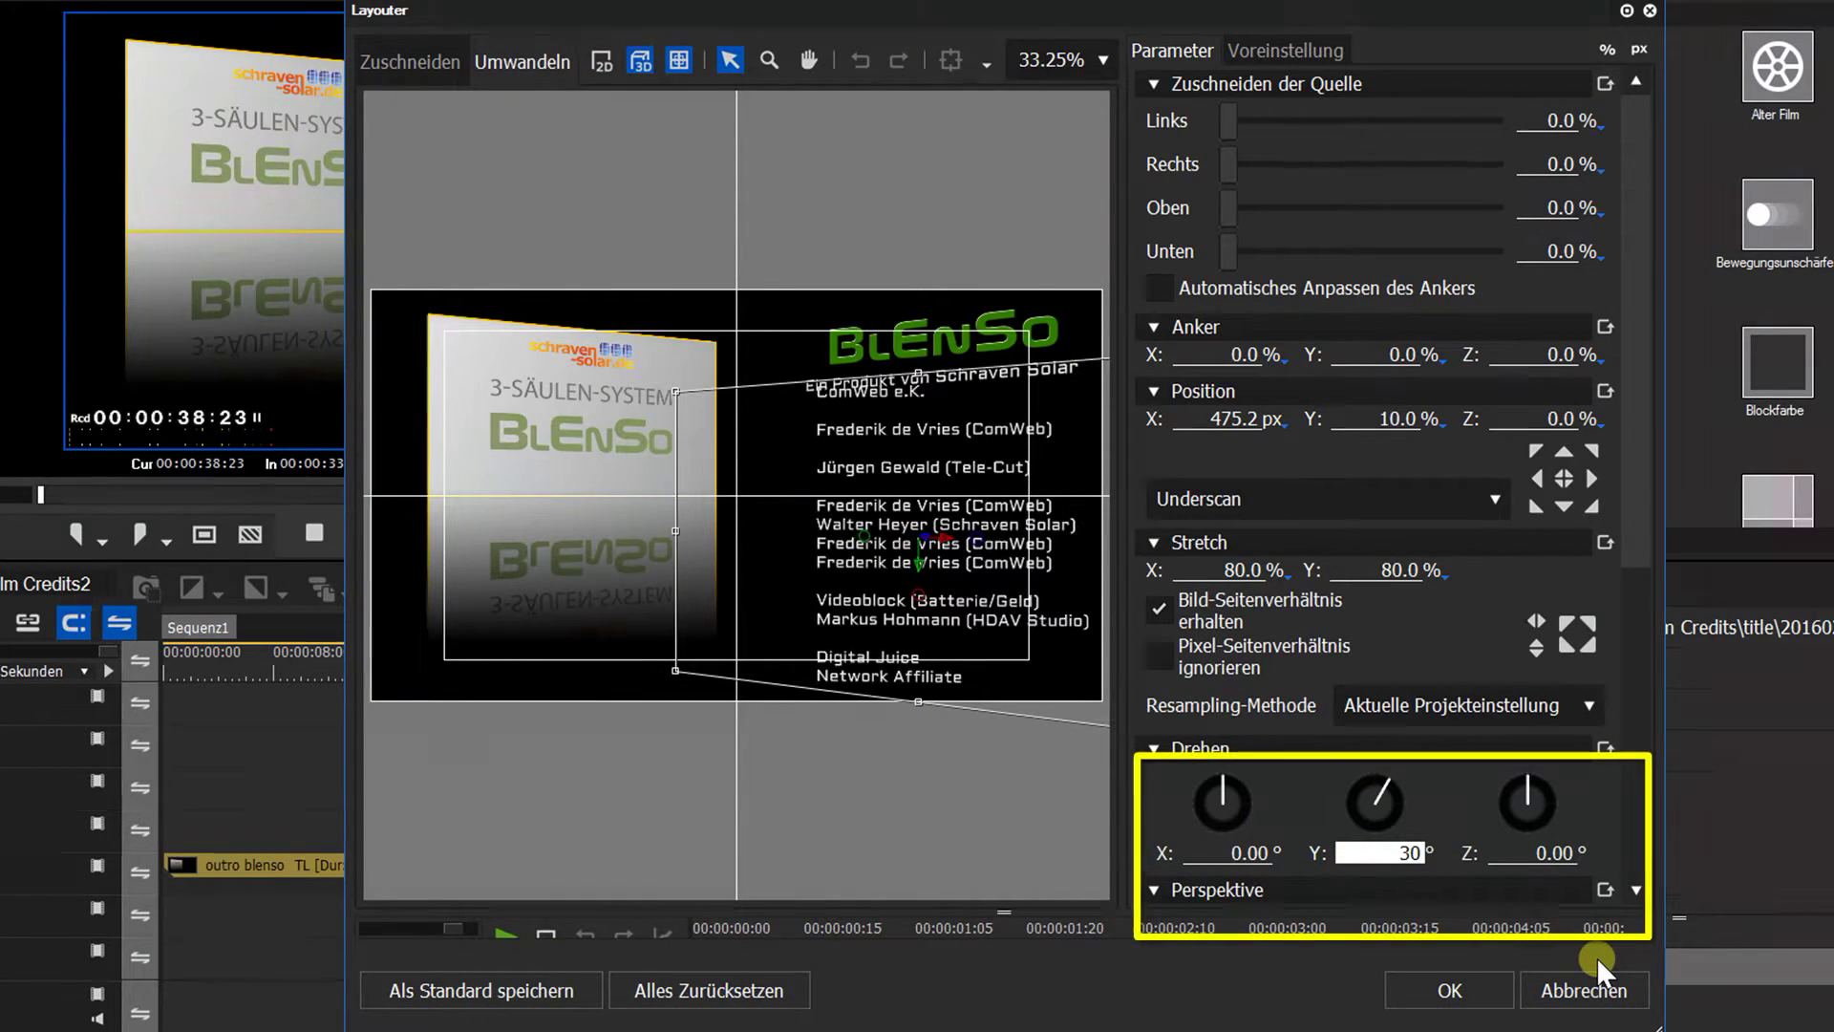
pyautogui.click(1479, 992)
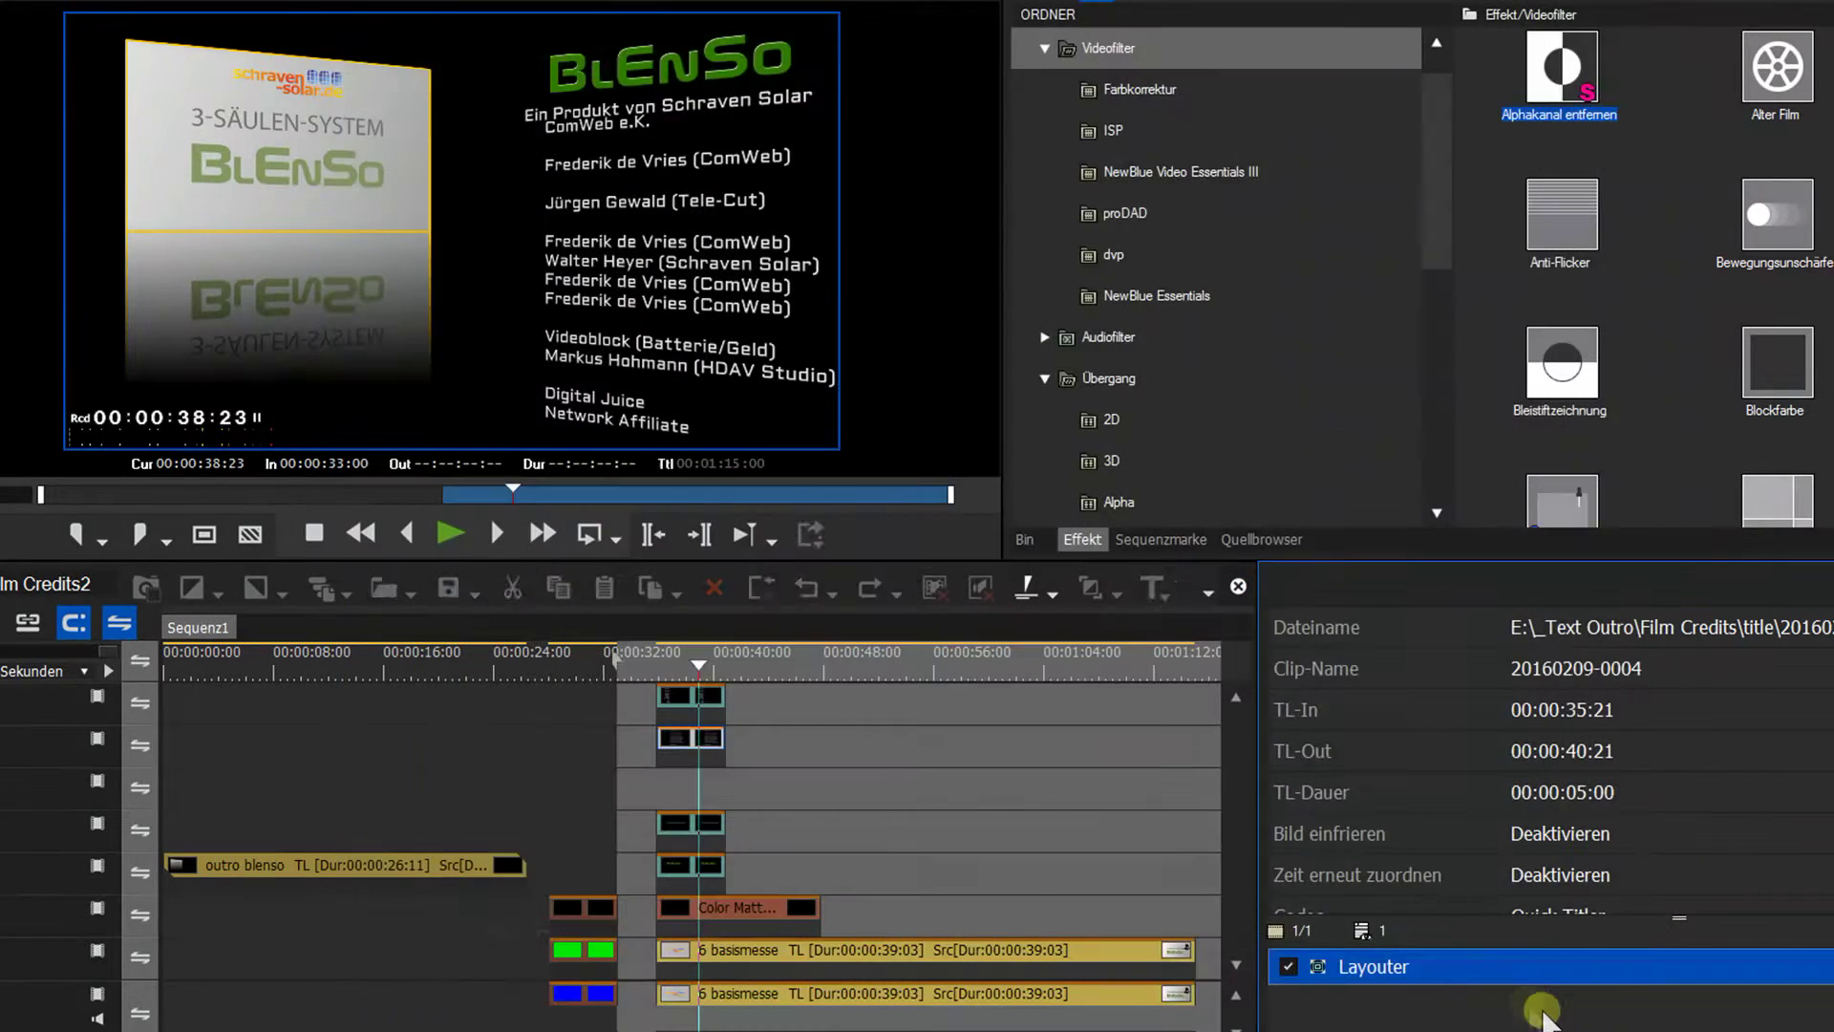
pyautogui.click(696, 696)
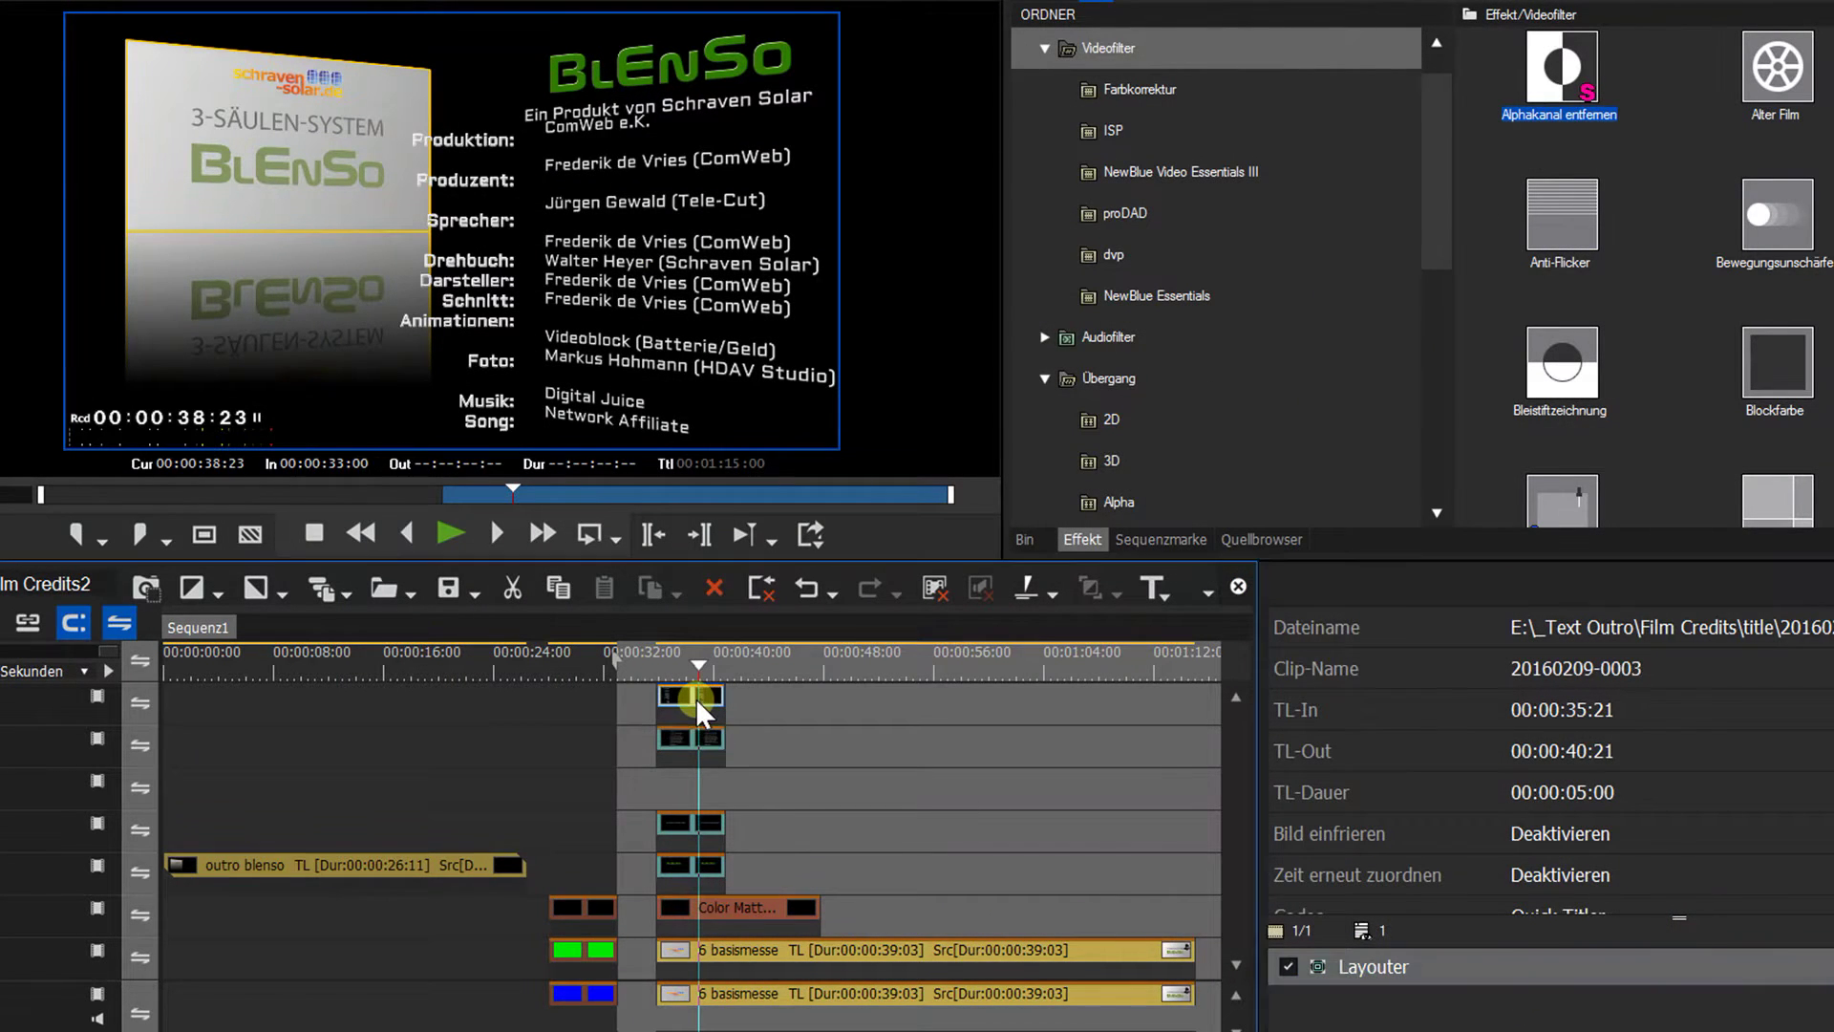
pyautogui.doubleClick(1452, 960)
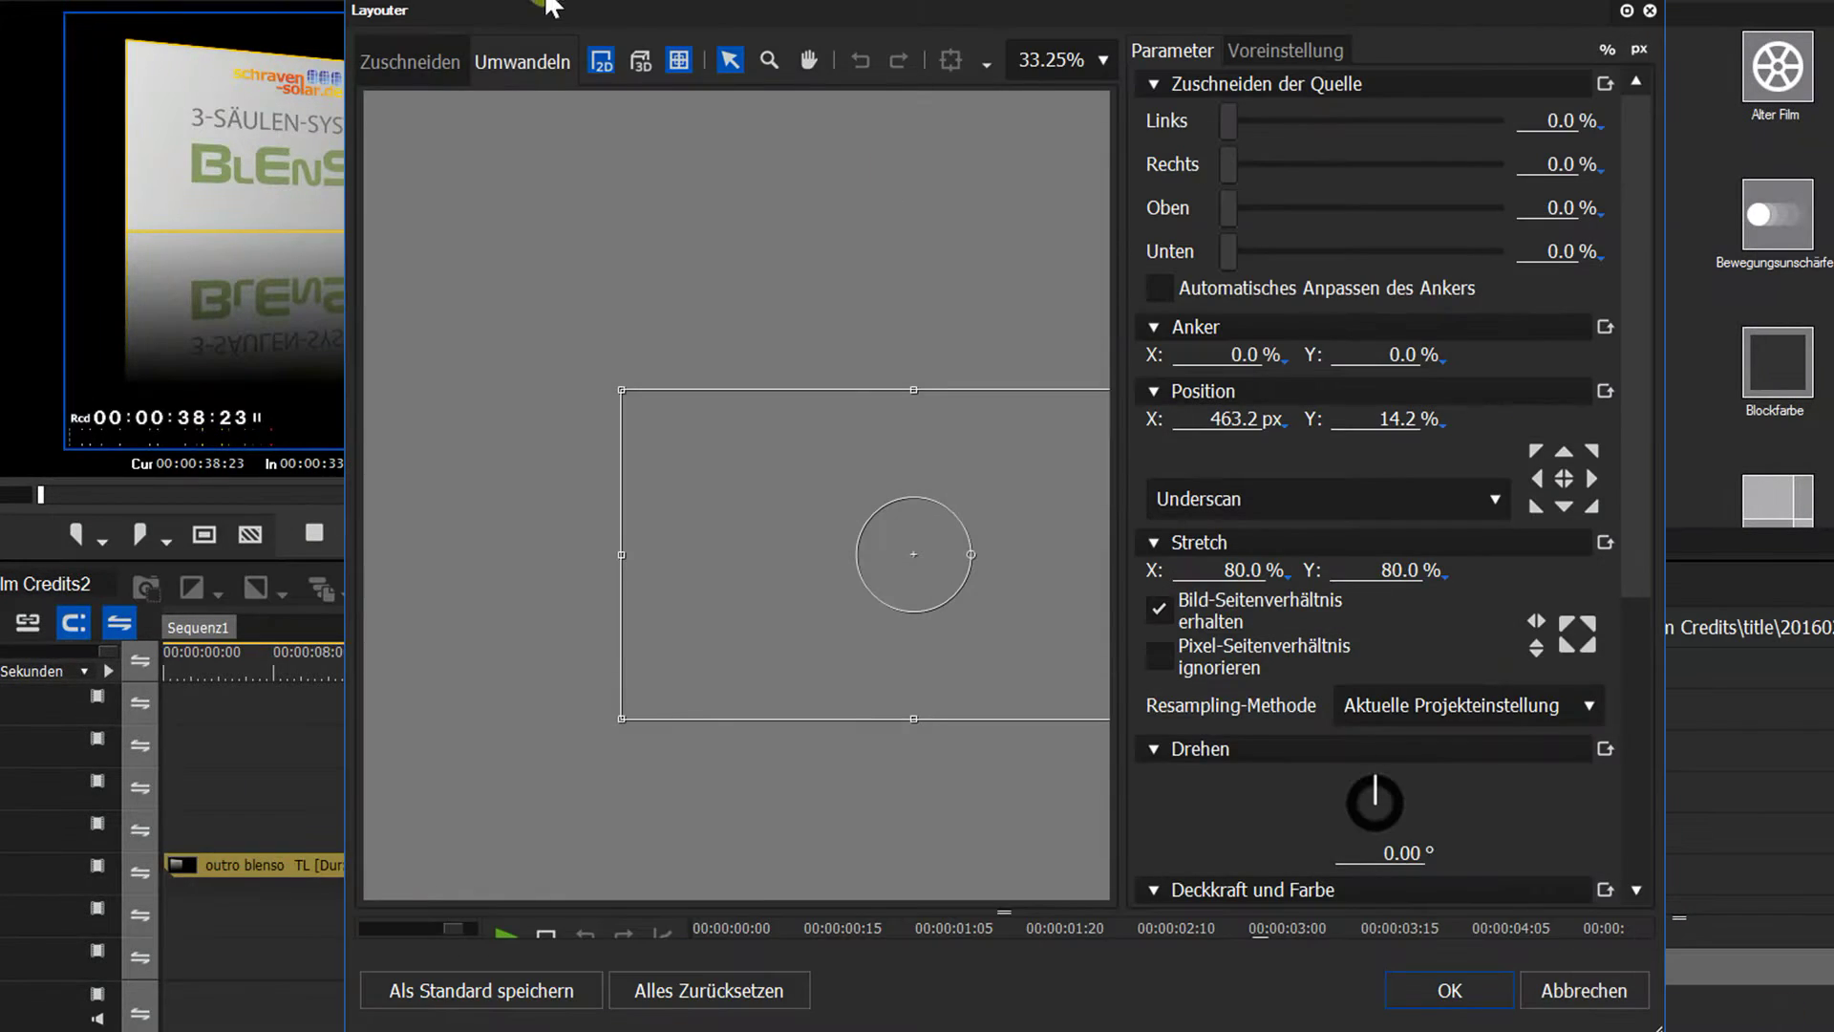
pyautogui.click(642, 65)
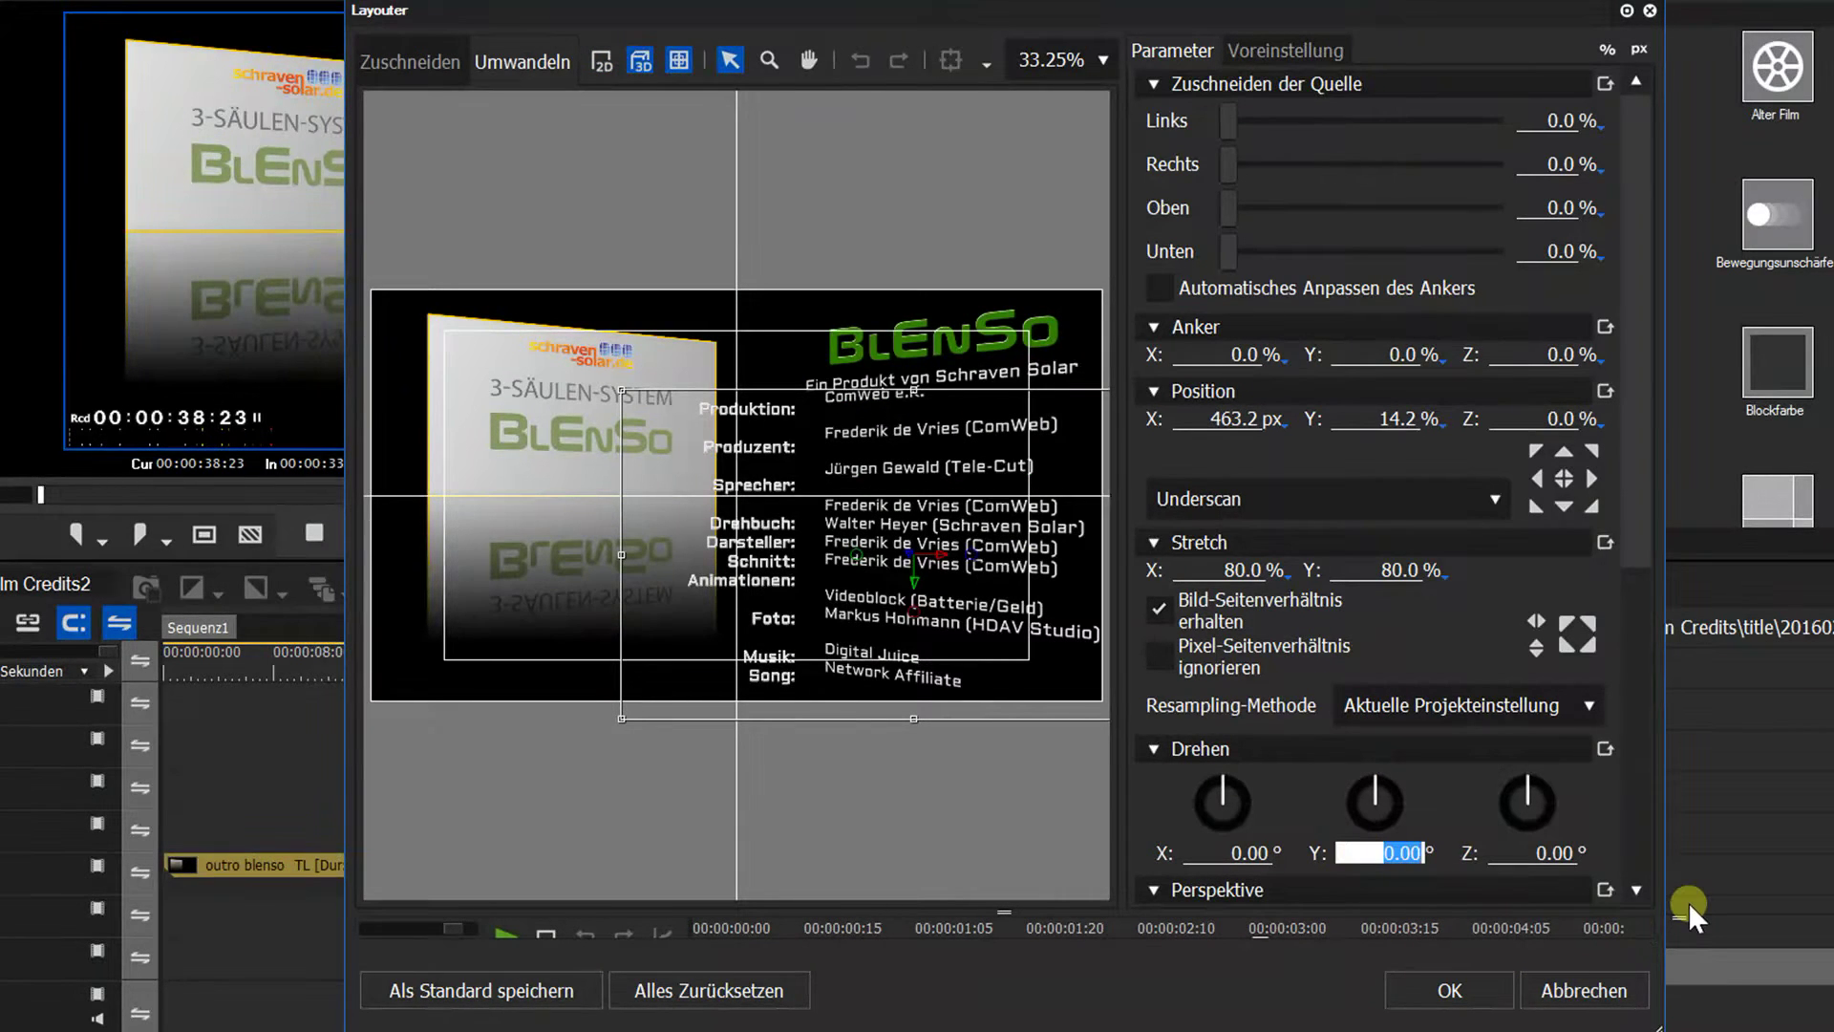
pyautogui.write('30')
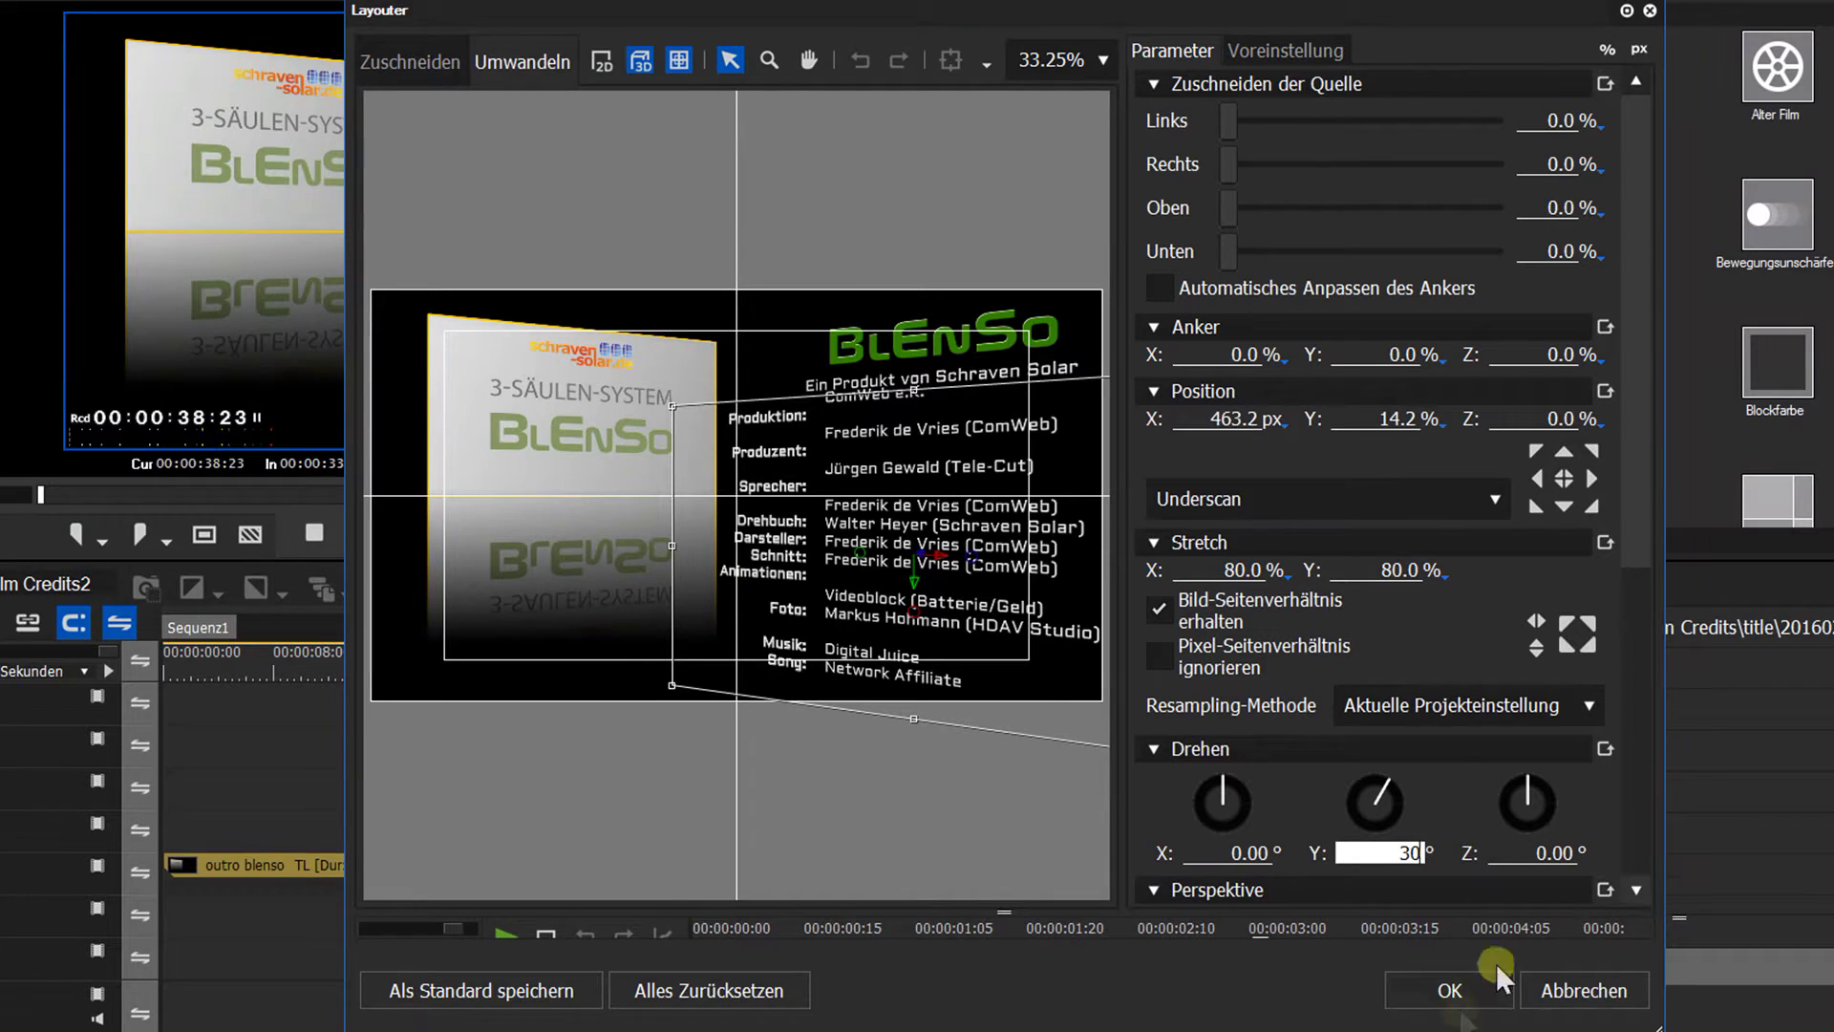
pyautogui.click(1443, 989)
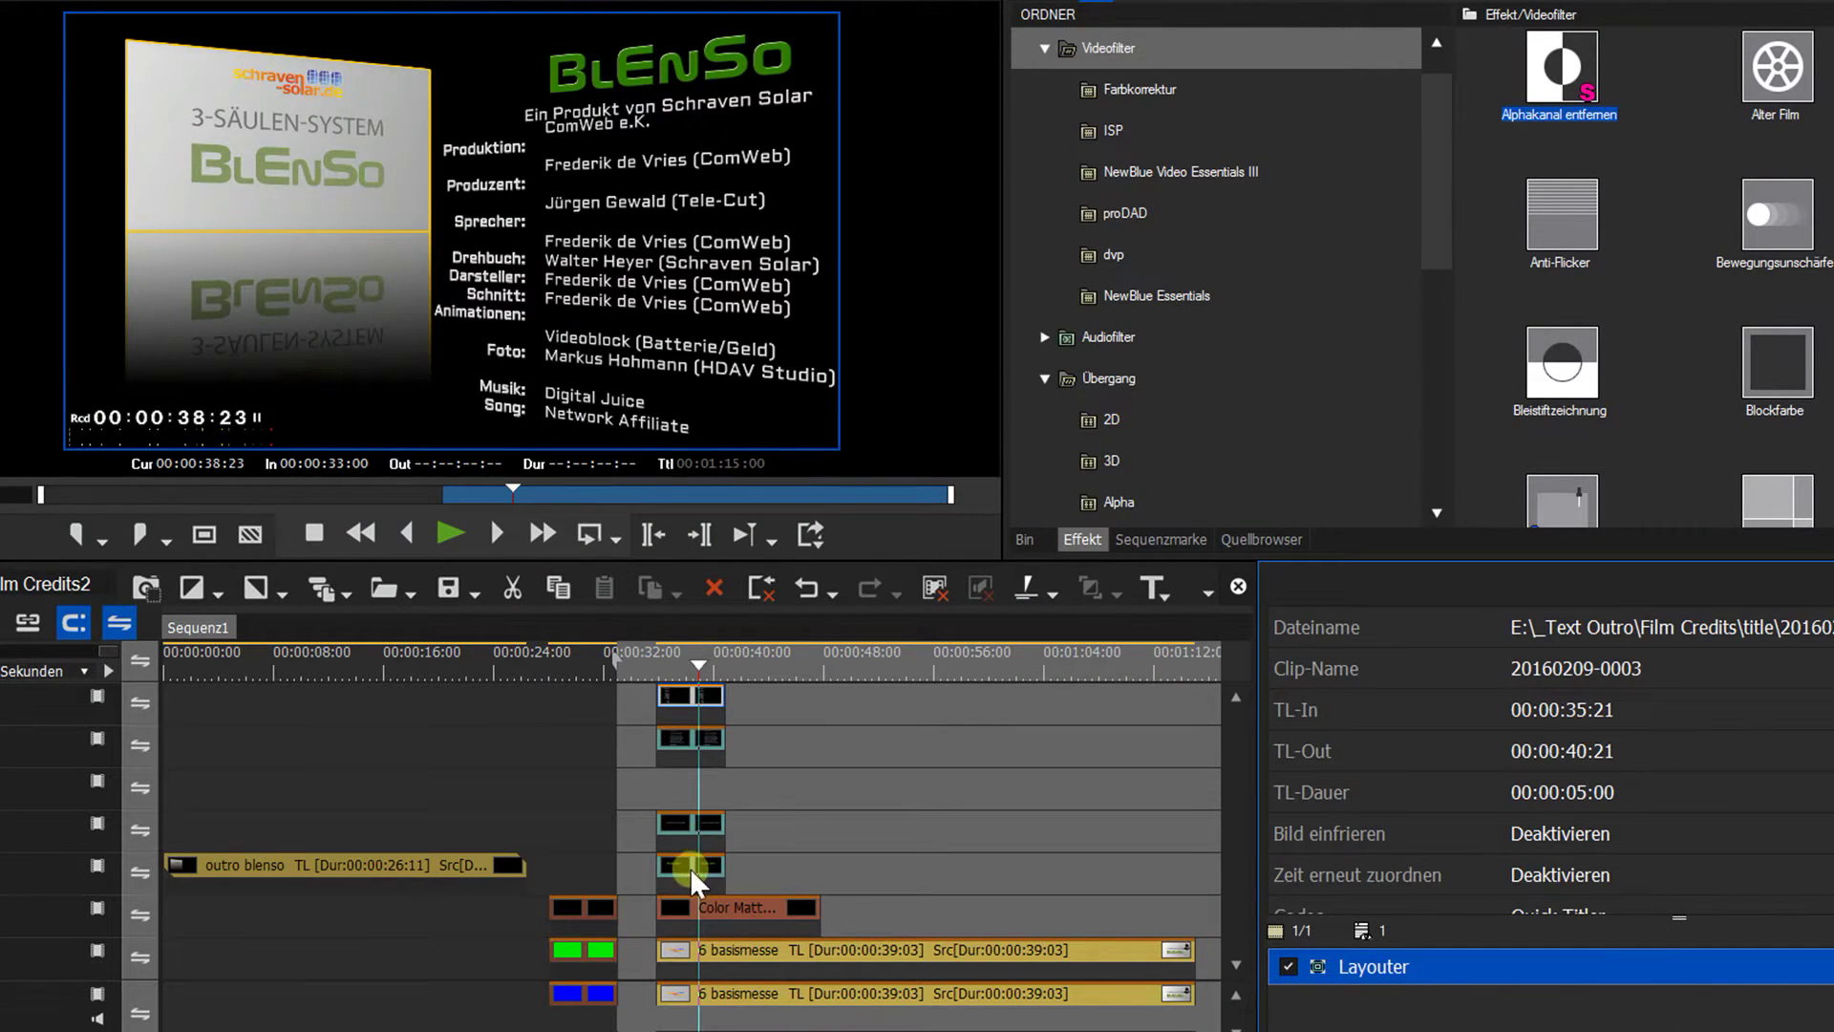
pyautogui.moveTo(692, 828); pyautogui.dragTo(692, 781)
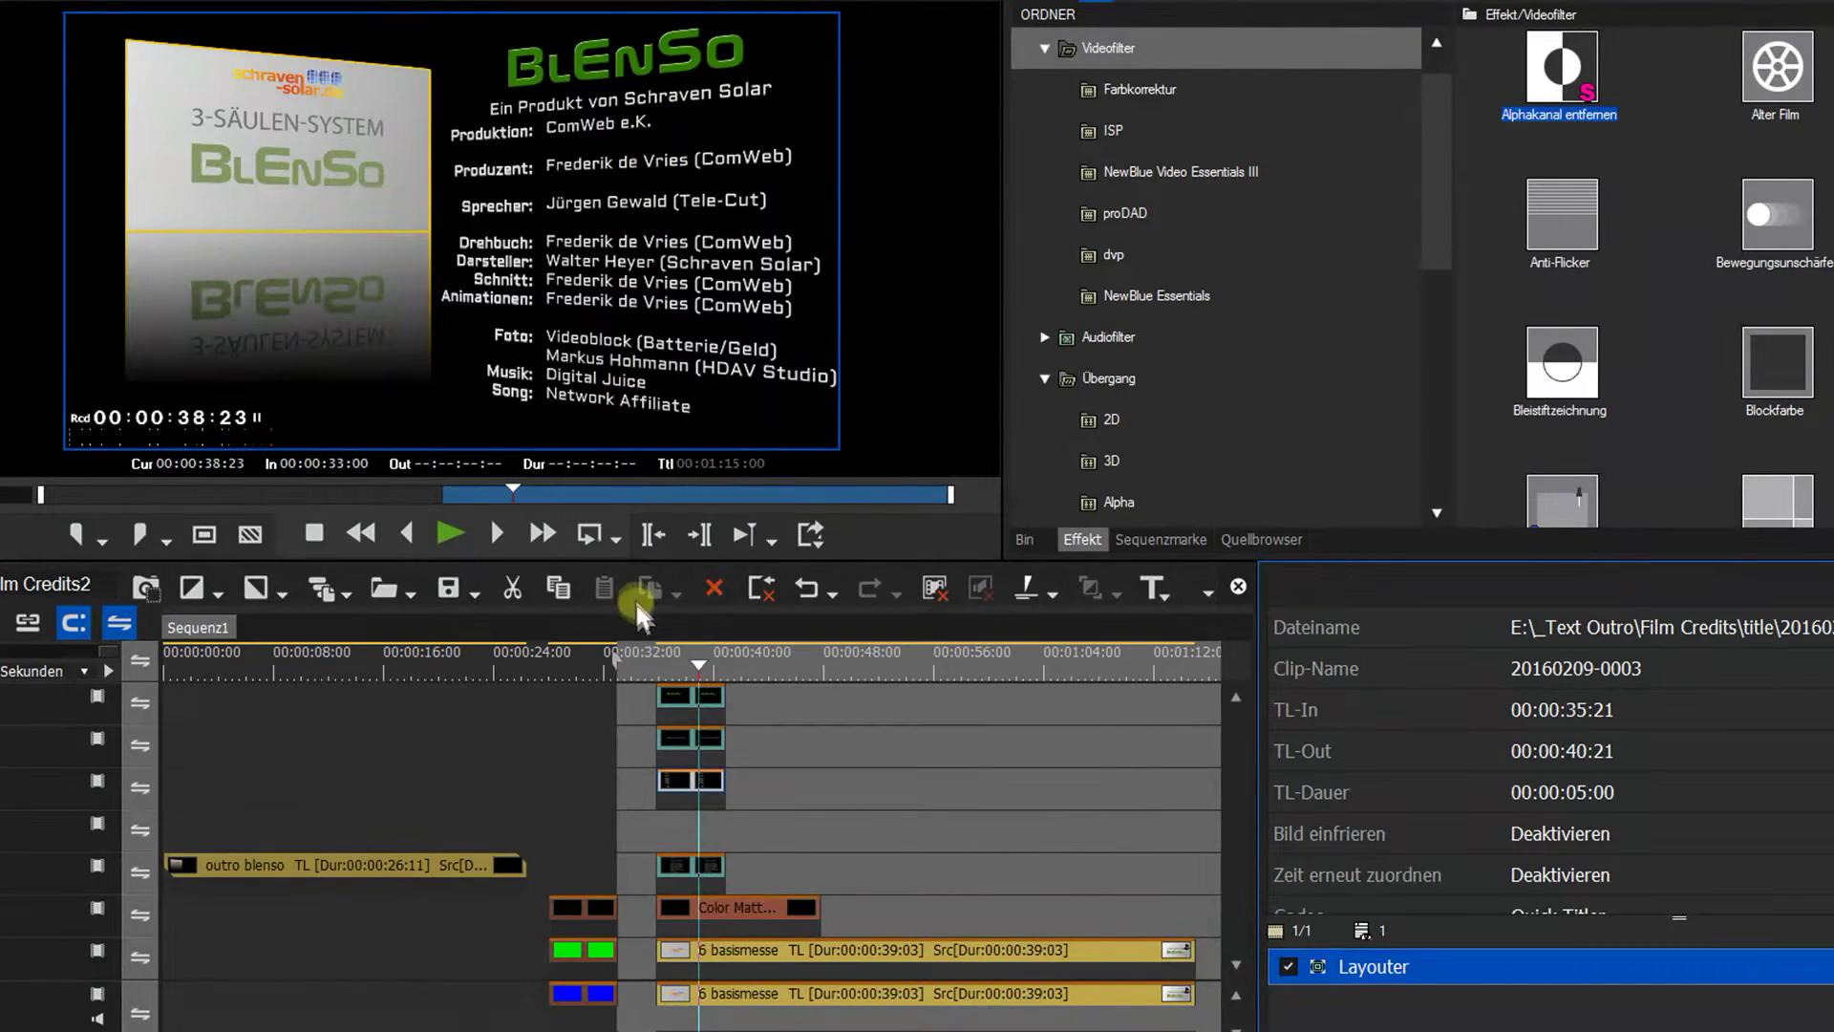
# - Preview the finished outro blenso clip and examine the title types offered for the role labels title in the title editor
pyautogui.moveTo(254, 661); pyautogui.dragTo(371, 712)
pyautogui.click(695, 661)
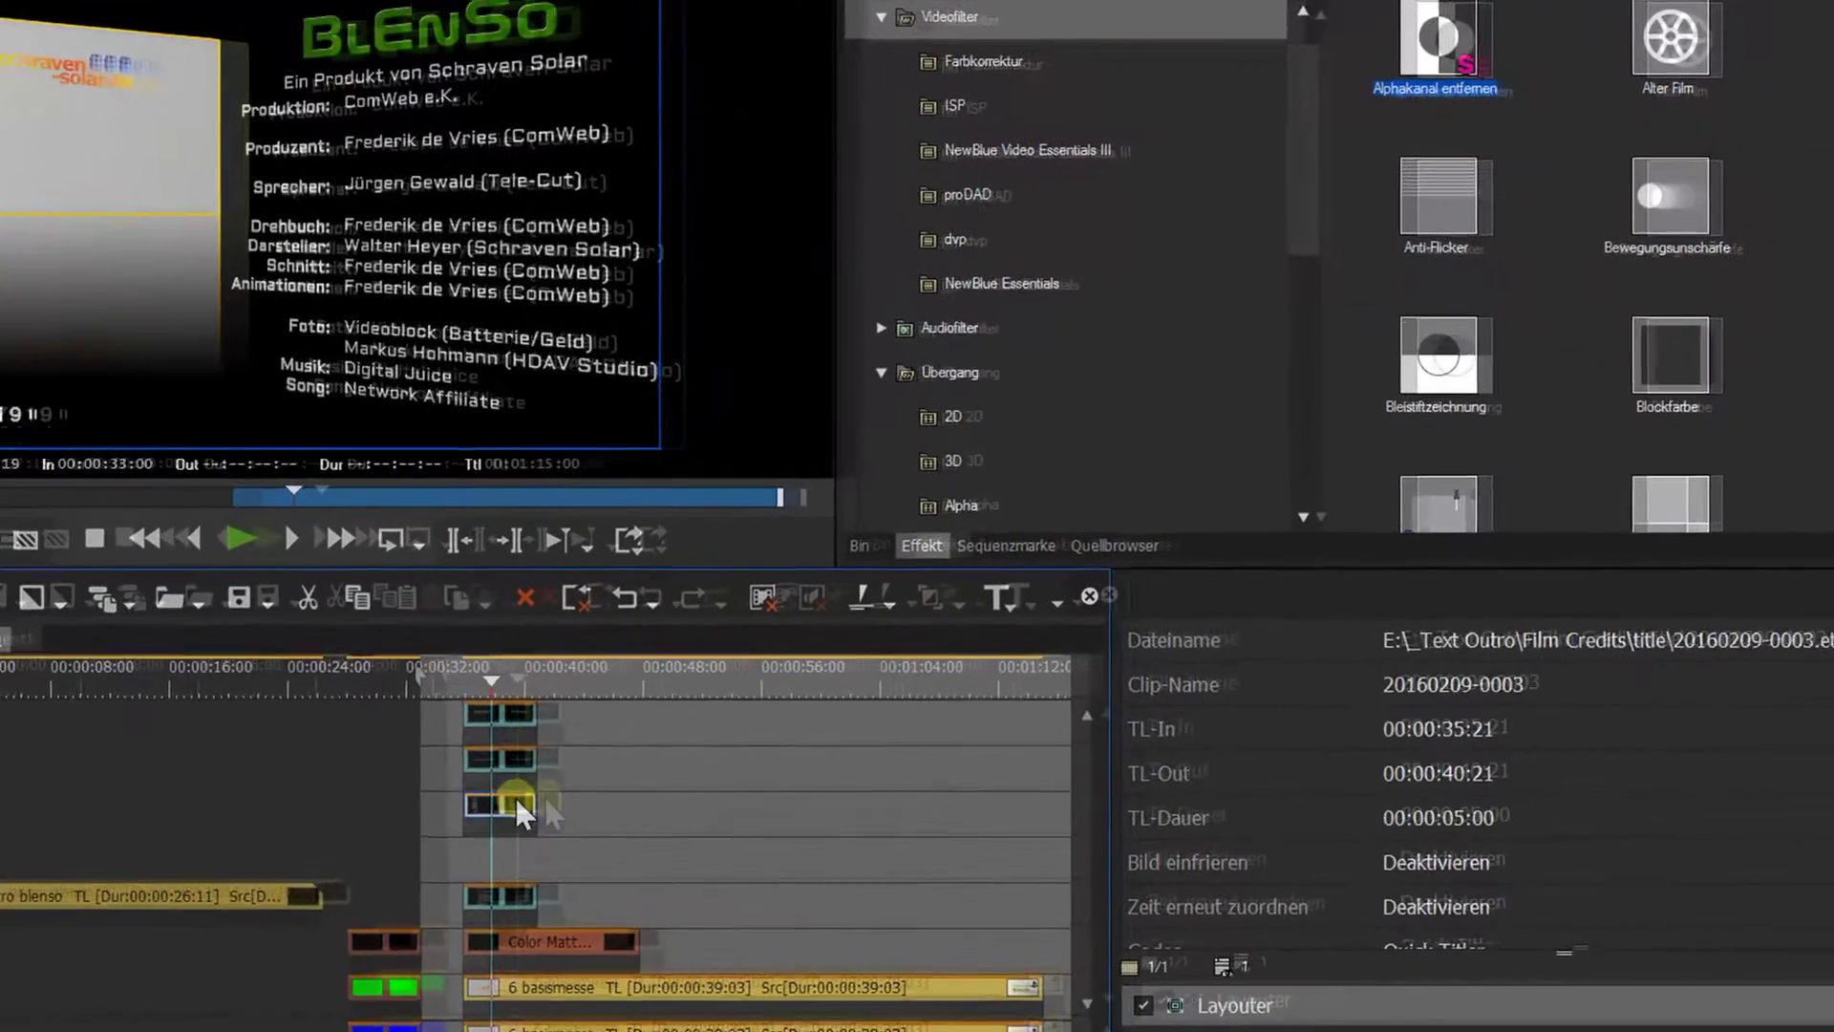
pyautogui.click(701, 771)
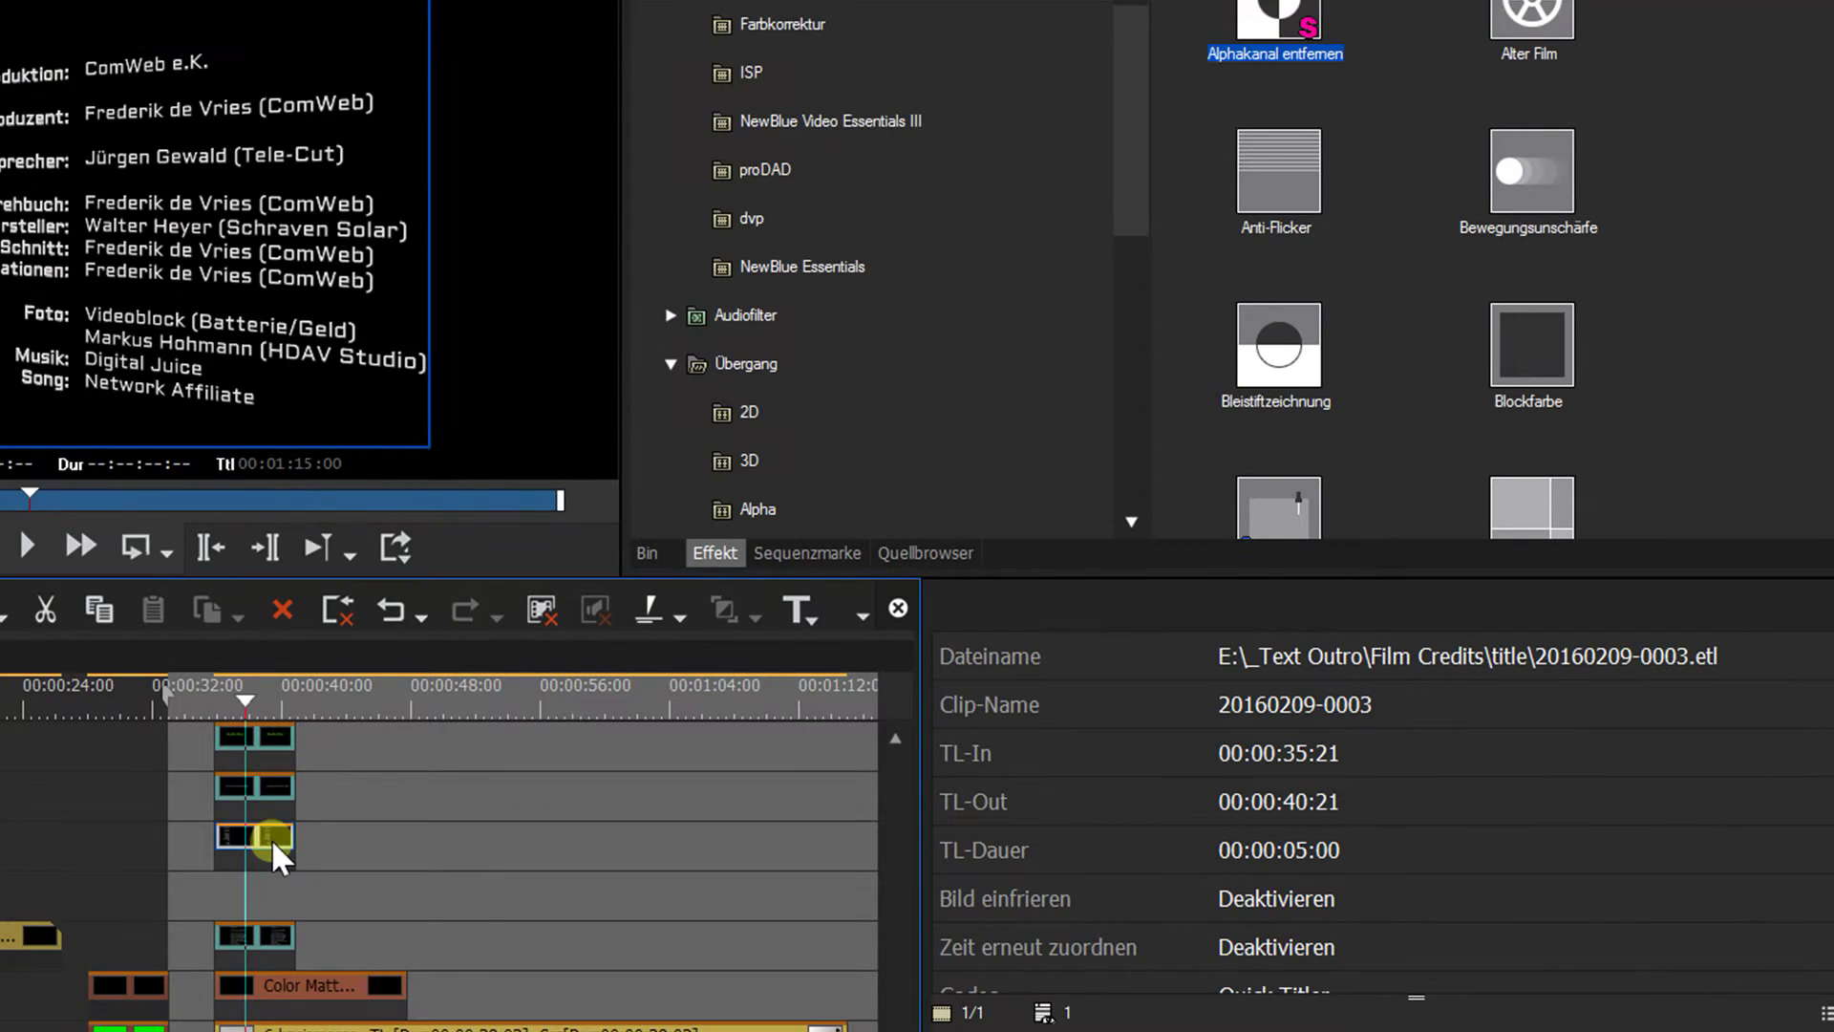
pyautogui.doubleClick(272, 839)
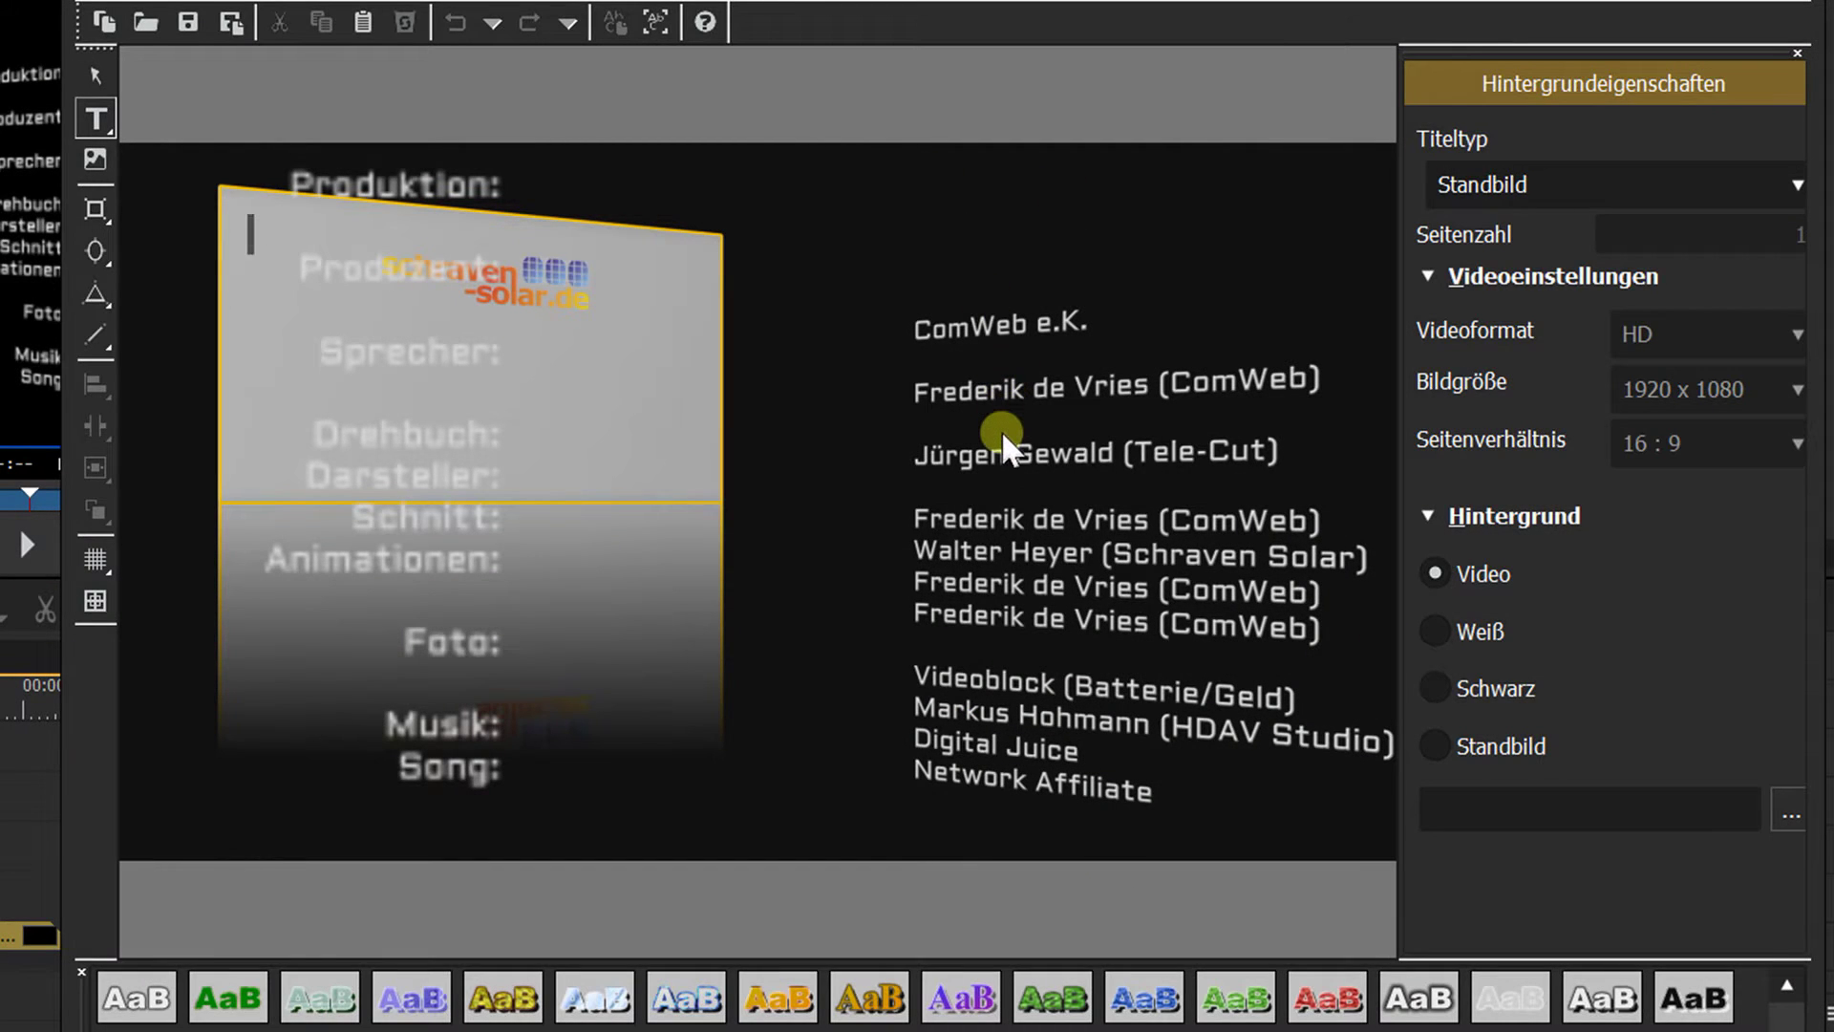
pyautogui.click(94, 76)
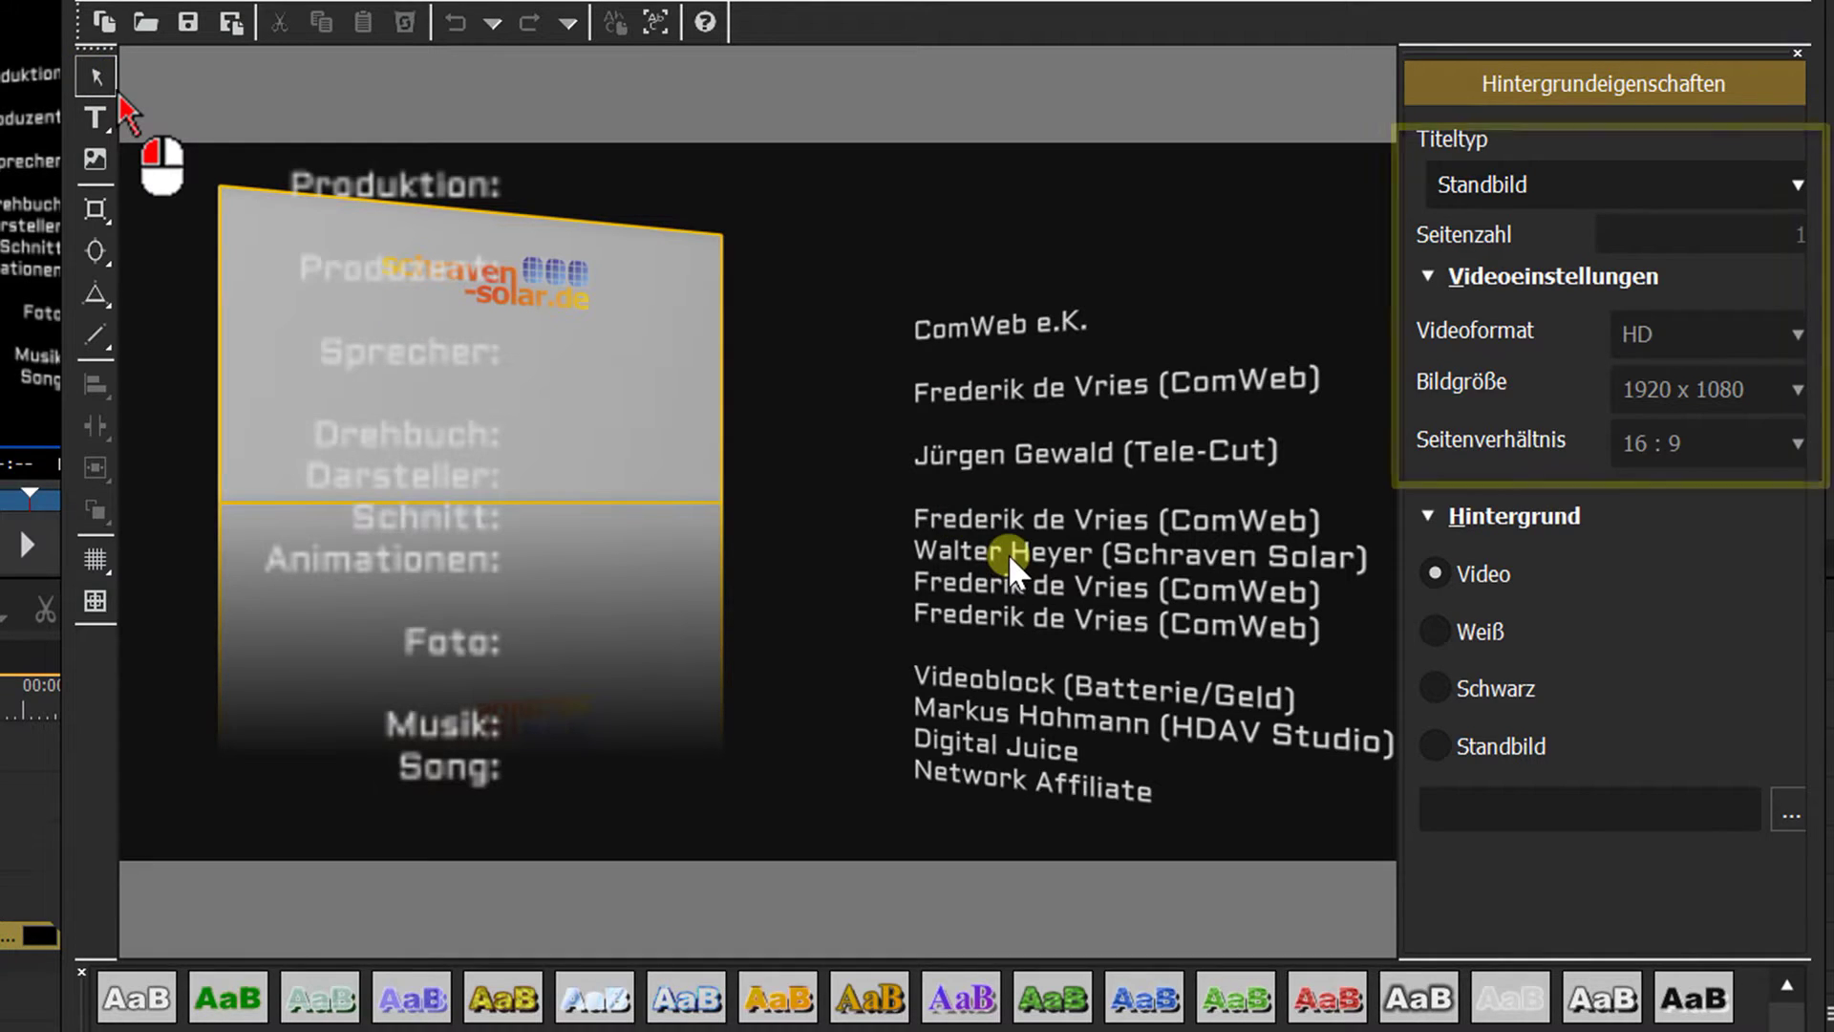
pyautogui.click(1651, 195)
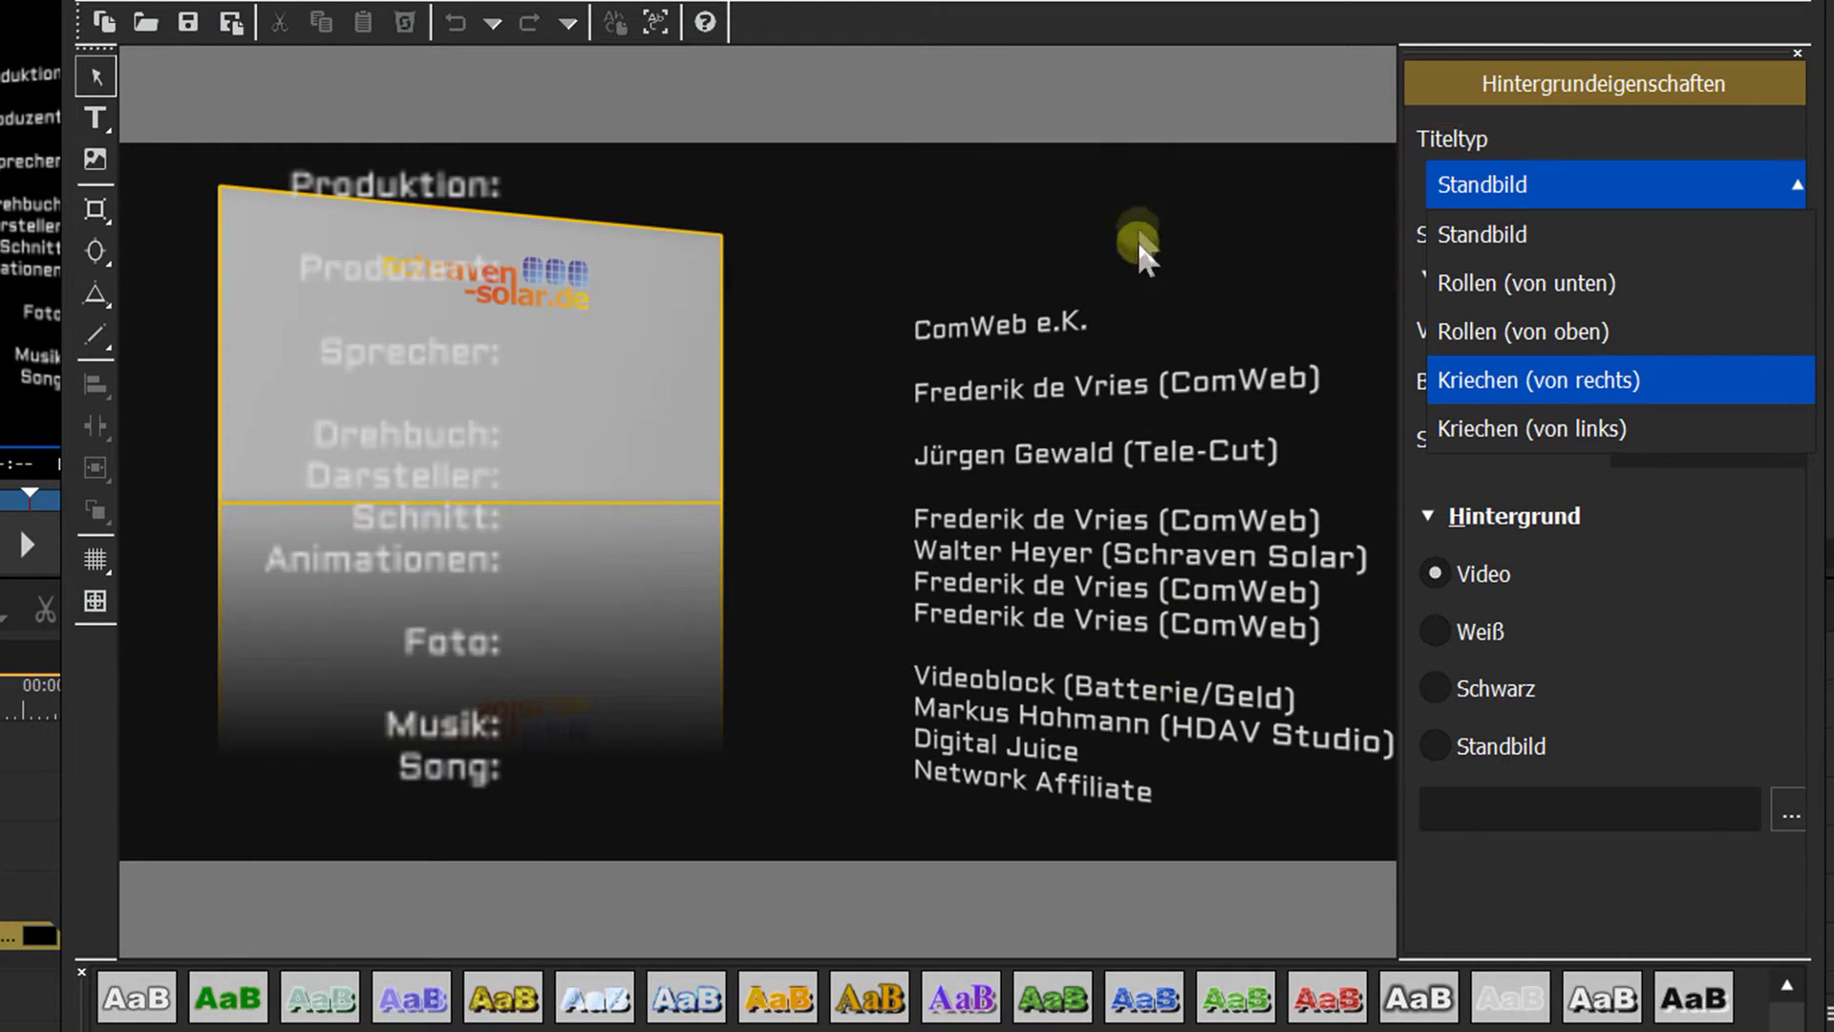
pyautogui.press('Escape')
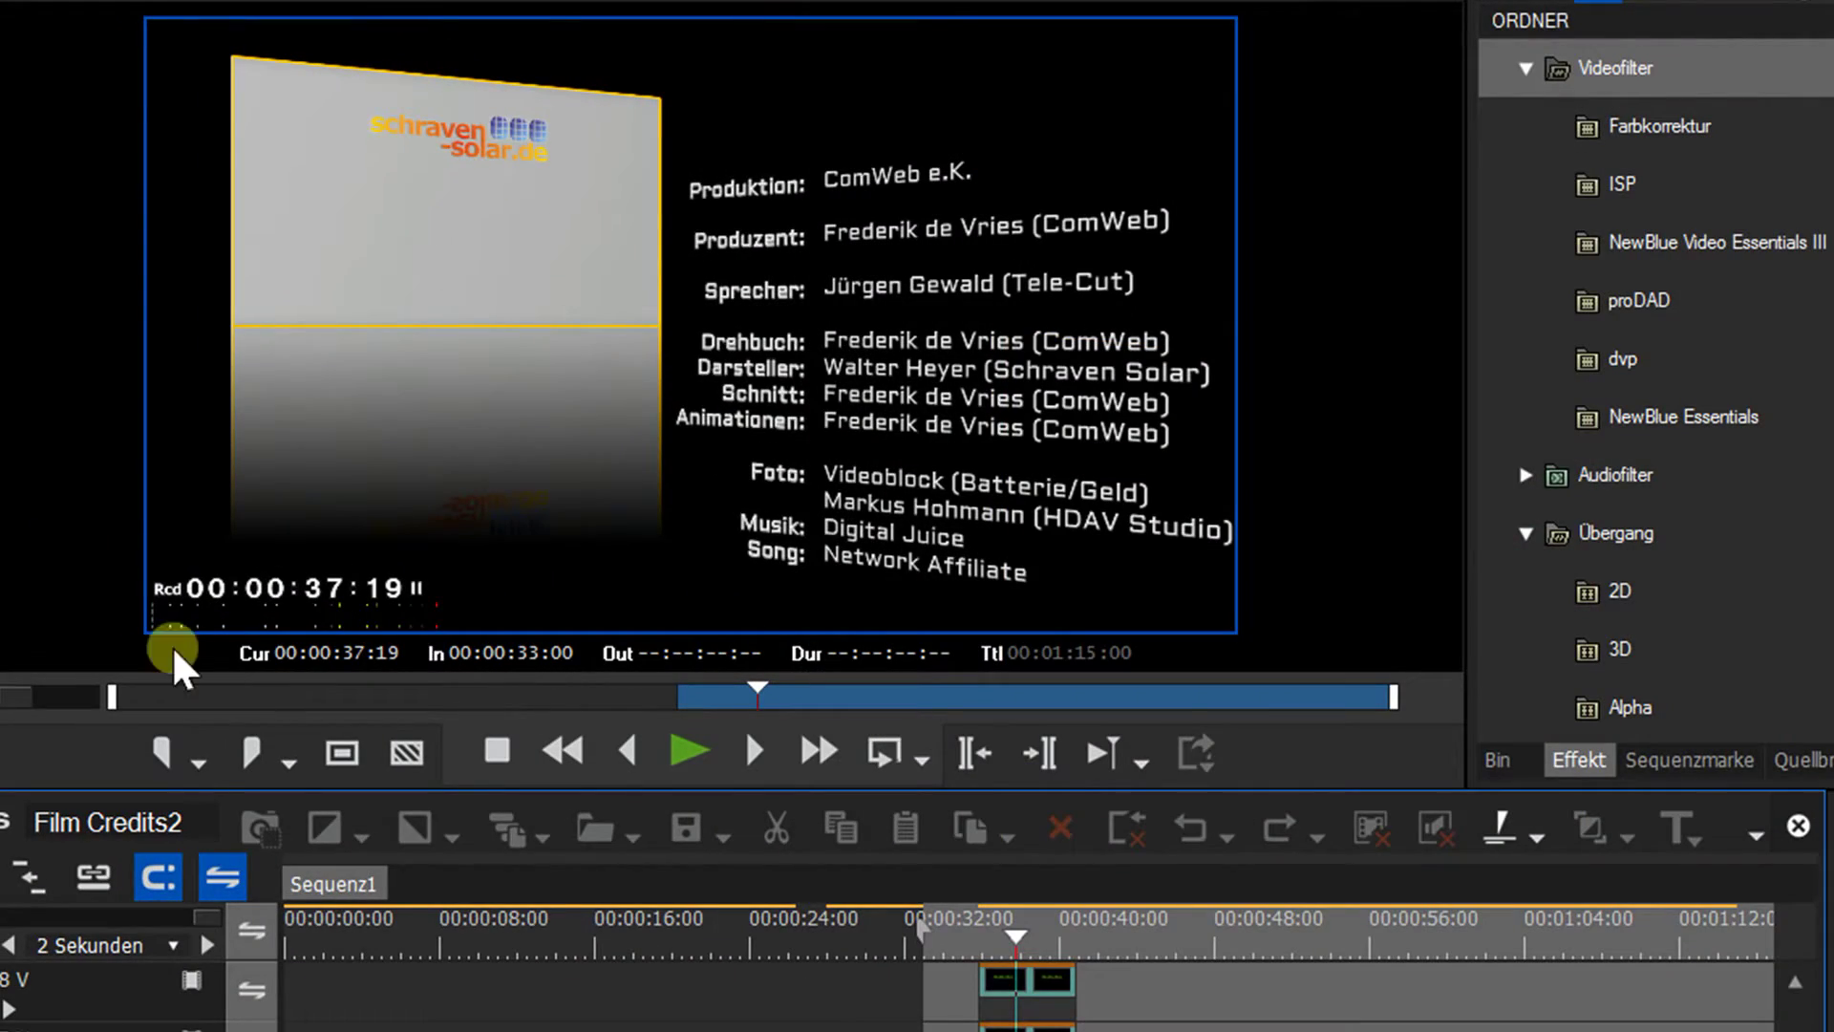
pyautogui.moveTo(451, 938); pyautogui.dragTo(589, 954)
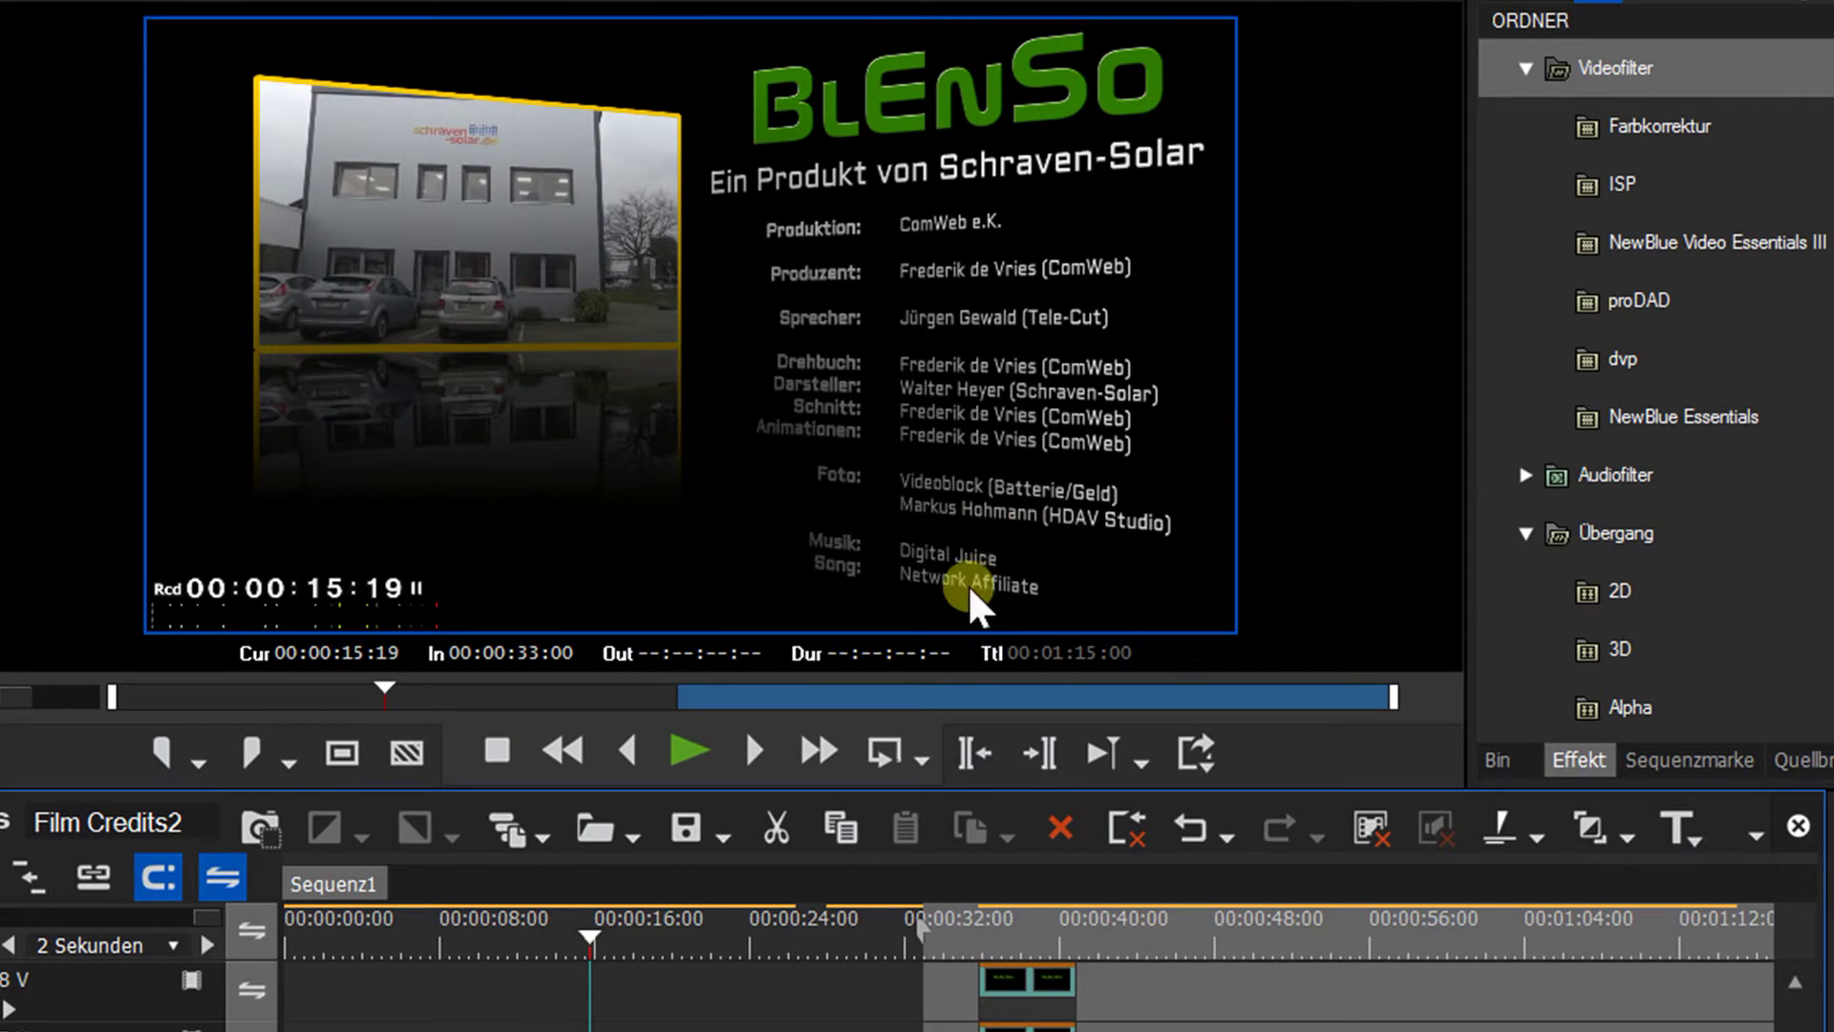
pyautogui.click(1003, 932)
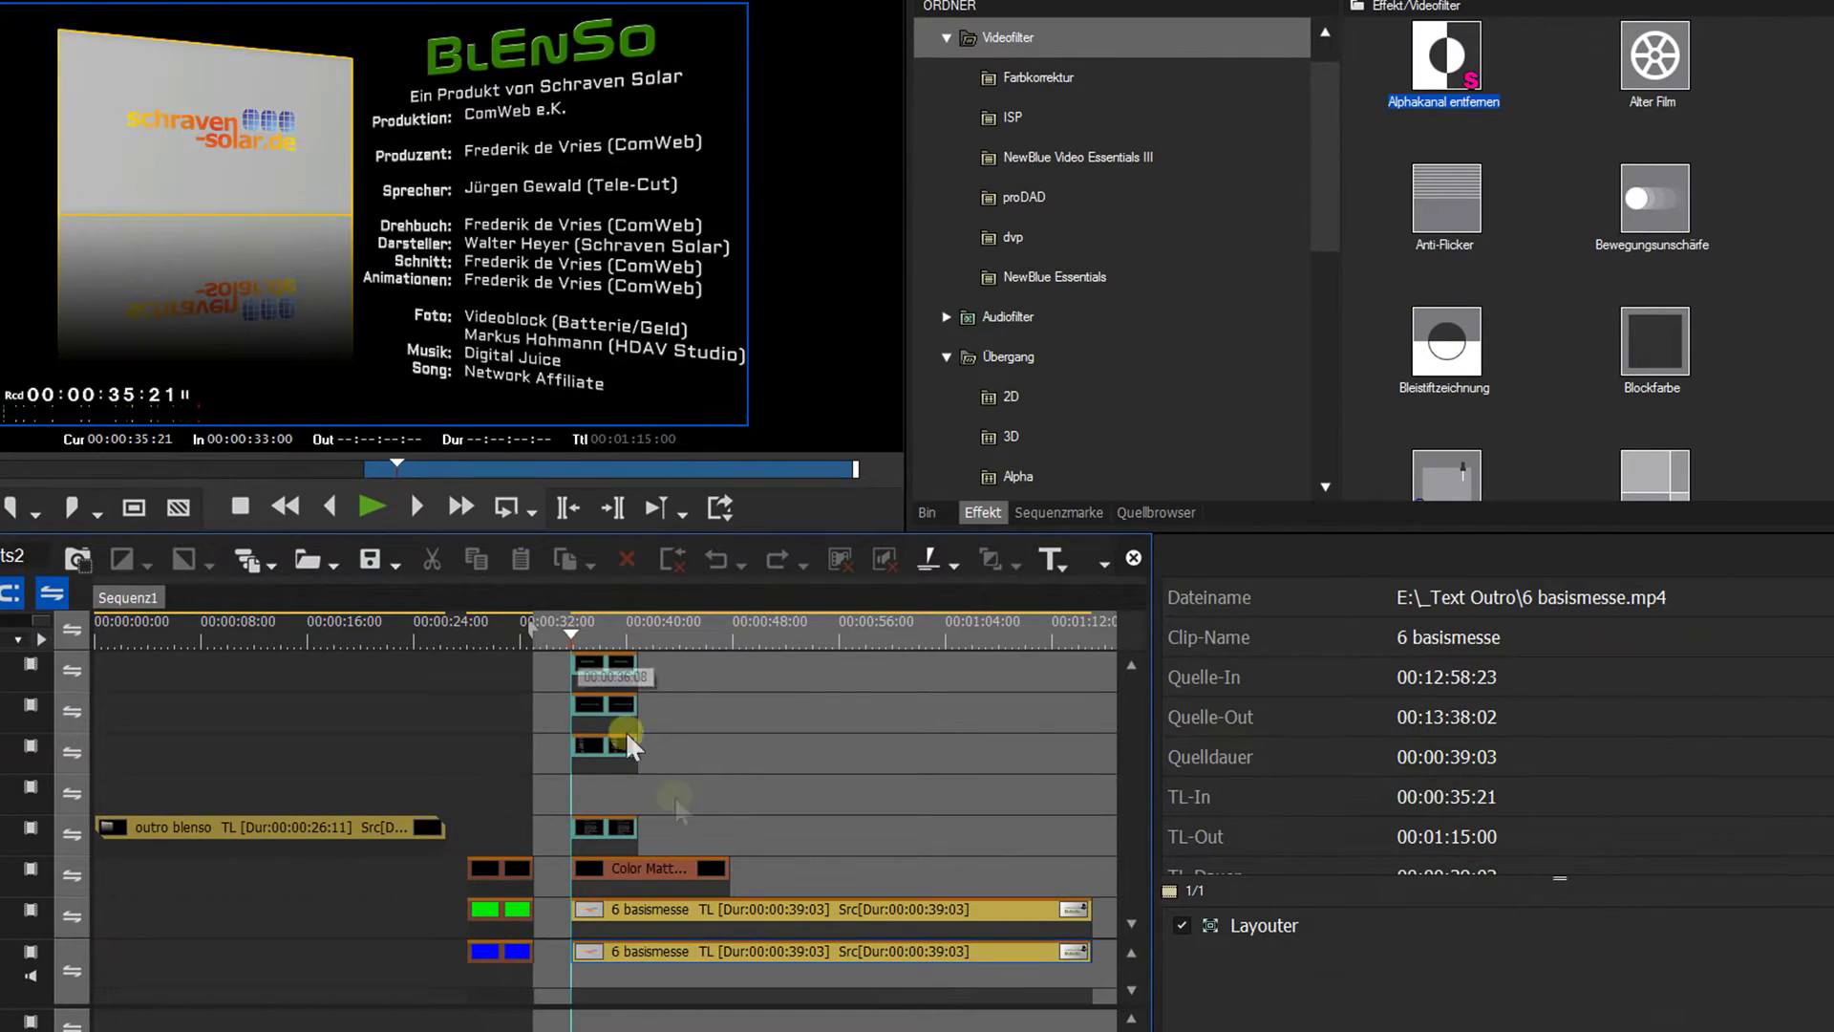
pyautogui.click(610, 743)
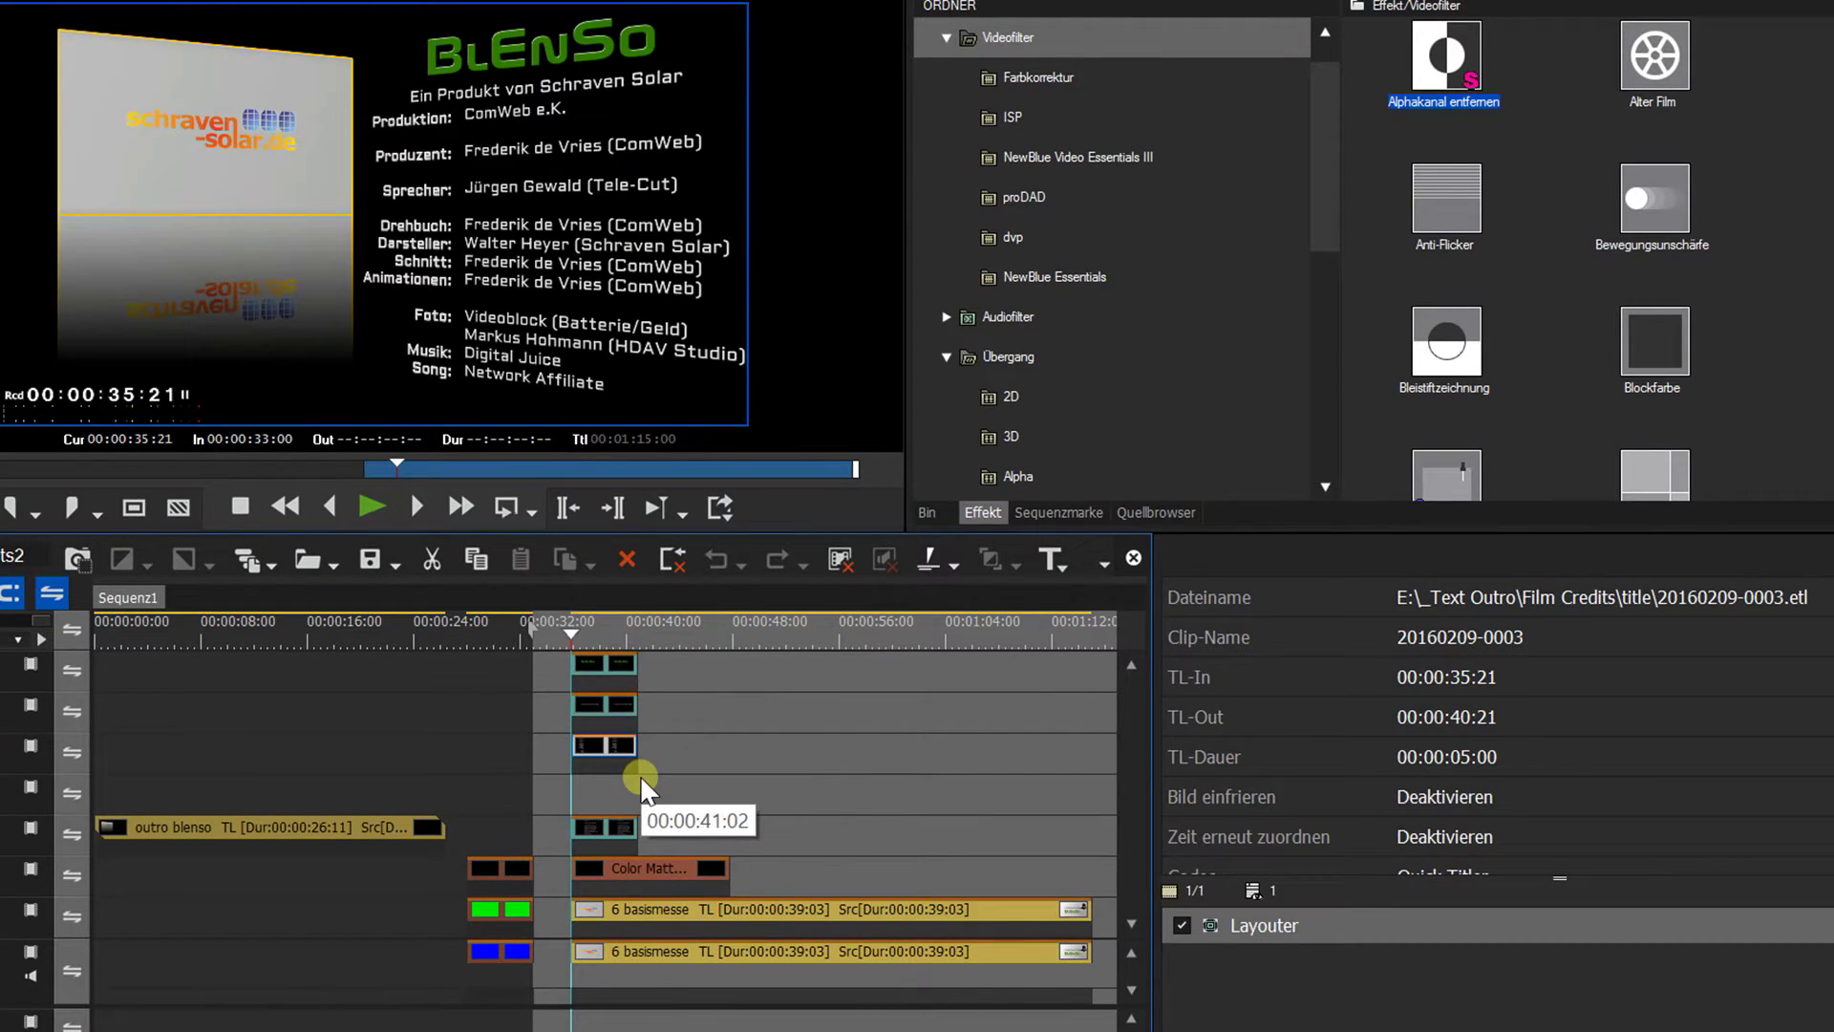
pyautogui.doubleClick(1270, 932)
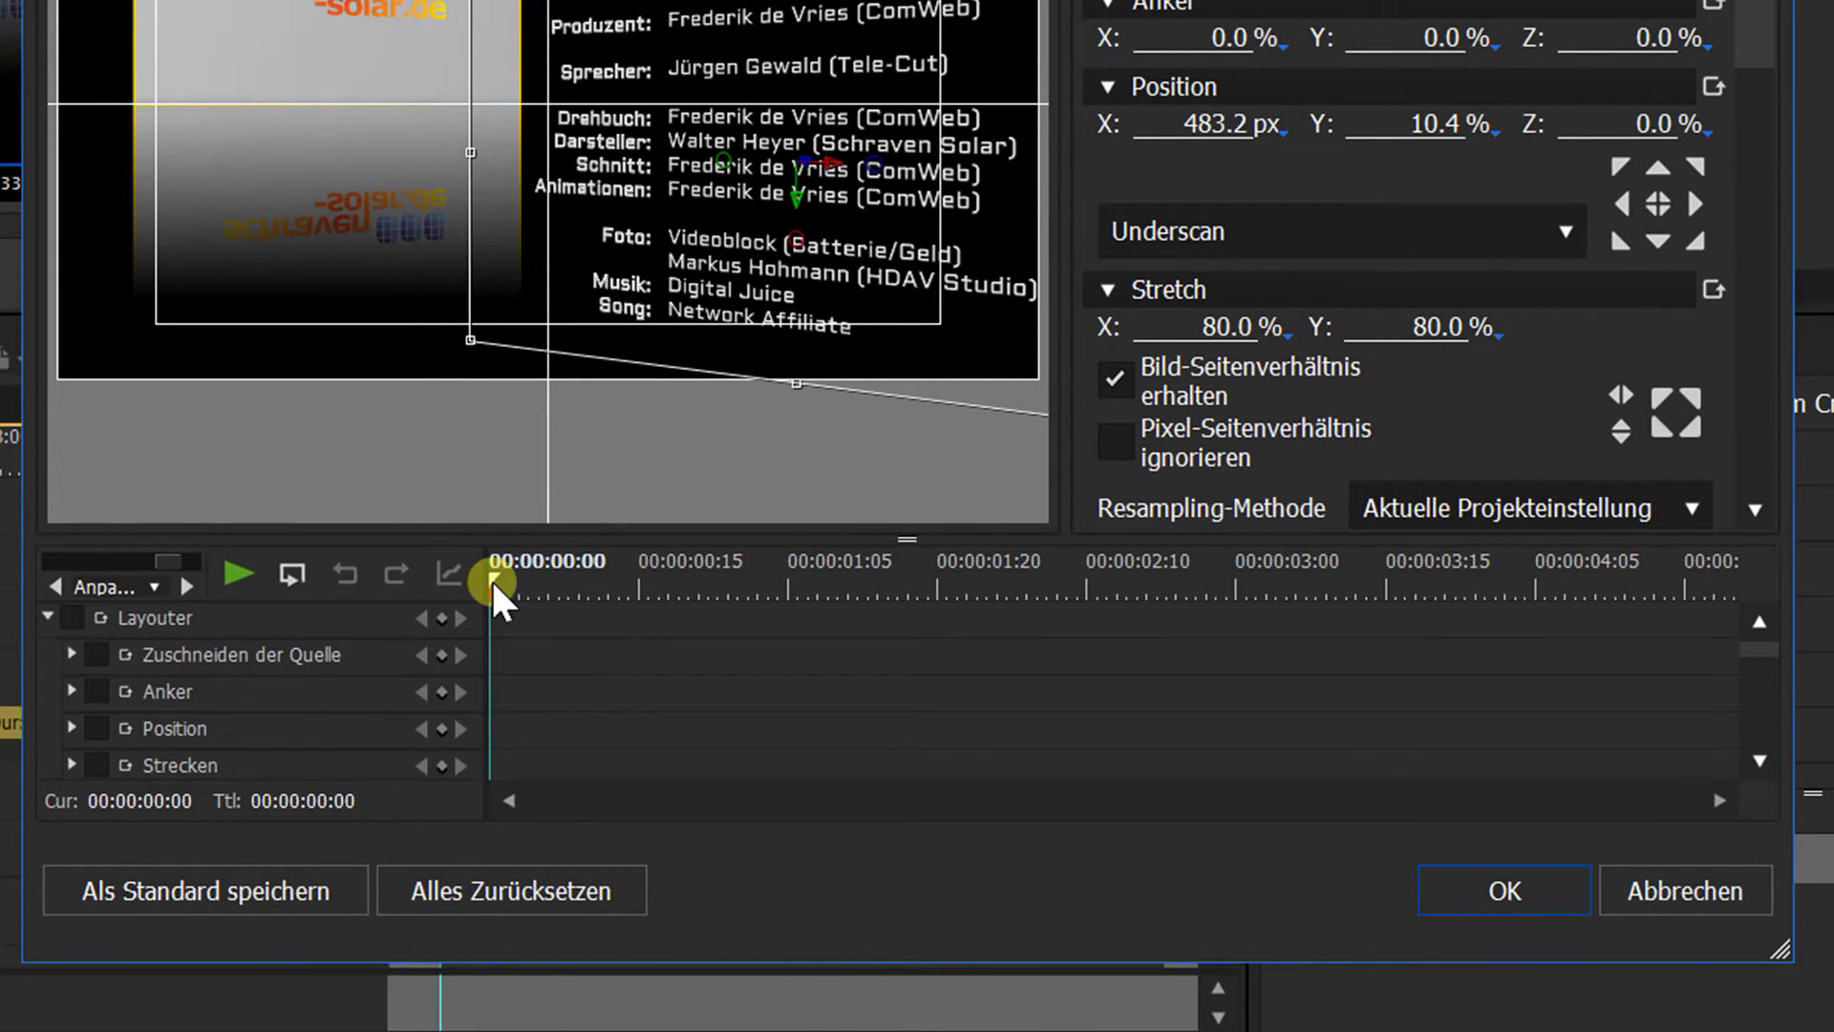
pyautogui.click(1678, 896)
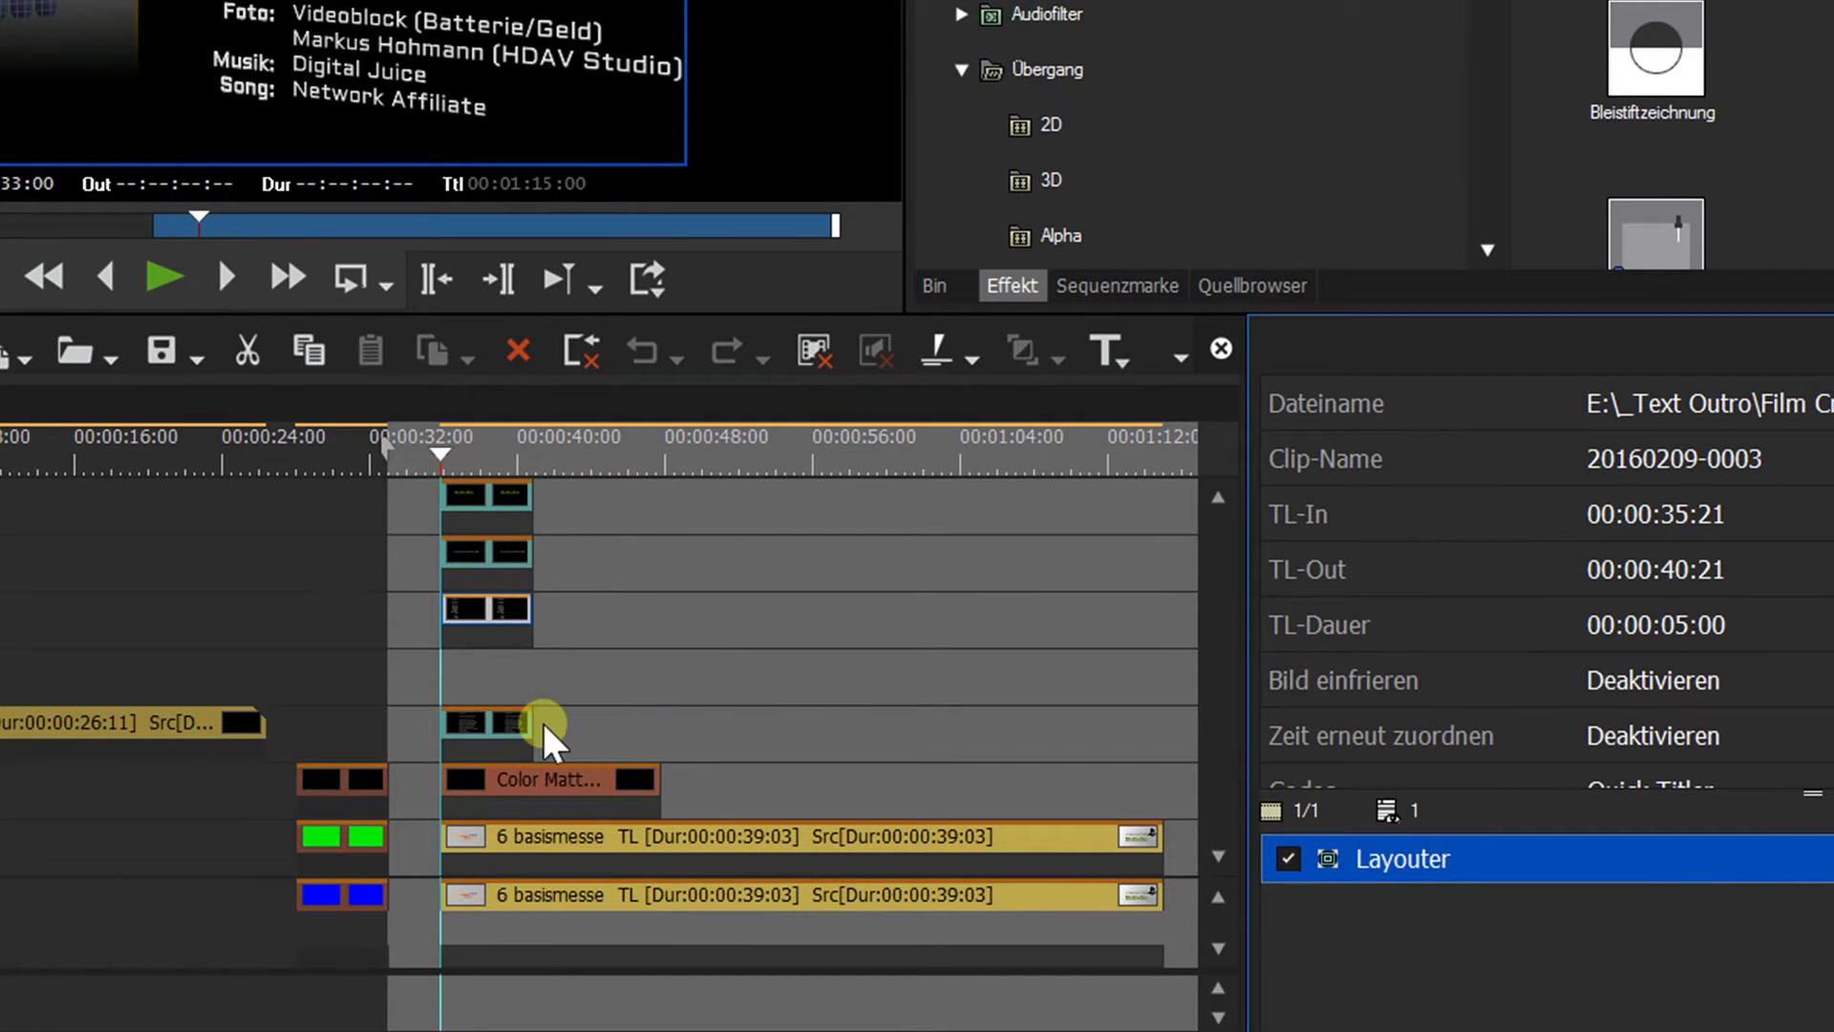
# - Extend the four title clips and the Color Matte to end together at 00:00:52:08, giving the titles a duration of 00:00:16:12
pyautogui.moveTo(519, 719); pyautogui.dragTo(672, 721)
pyautogui.moveTo(530, 604); pyautogui.dragTo(693, 634)
pyautogui.moveTo(523, 546); pyautogui.dragTo(696, 589)
pyautogui.moveTo(530, 494); pyautogui.dragTo(743, 542)
pyautogui.moveTo(655, 777); pyautogui.dragTo(741, 726)
pyautogui.moveTo(686, 600); pyautogui.dragTo(746, 574)
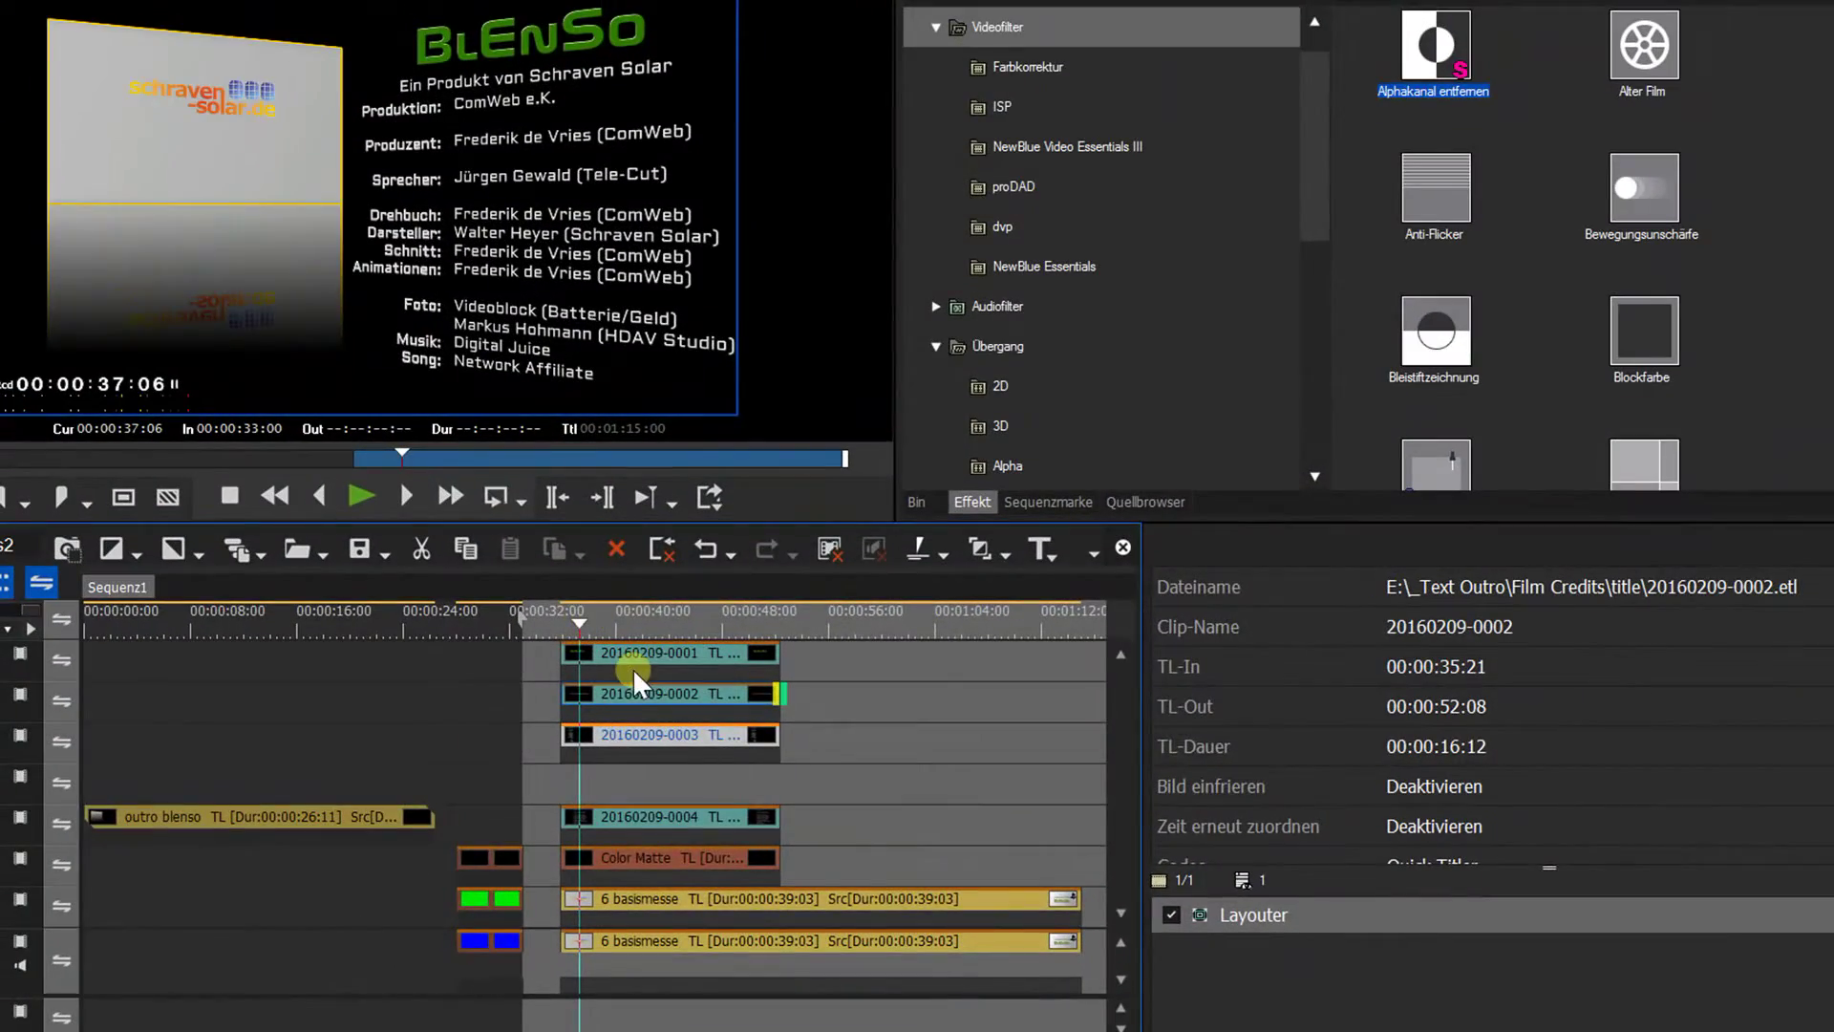
pyautogui.click(626, 734)
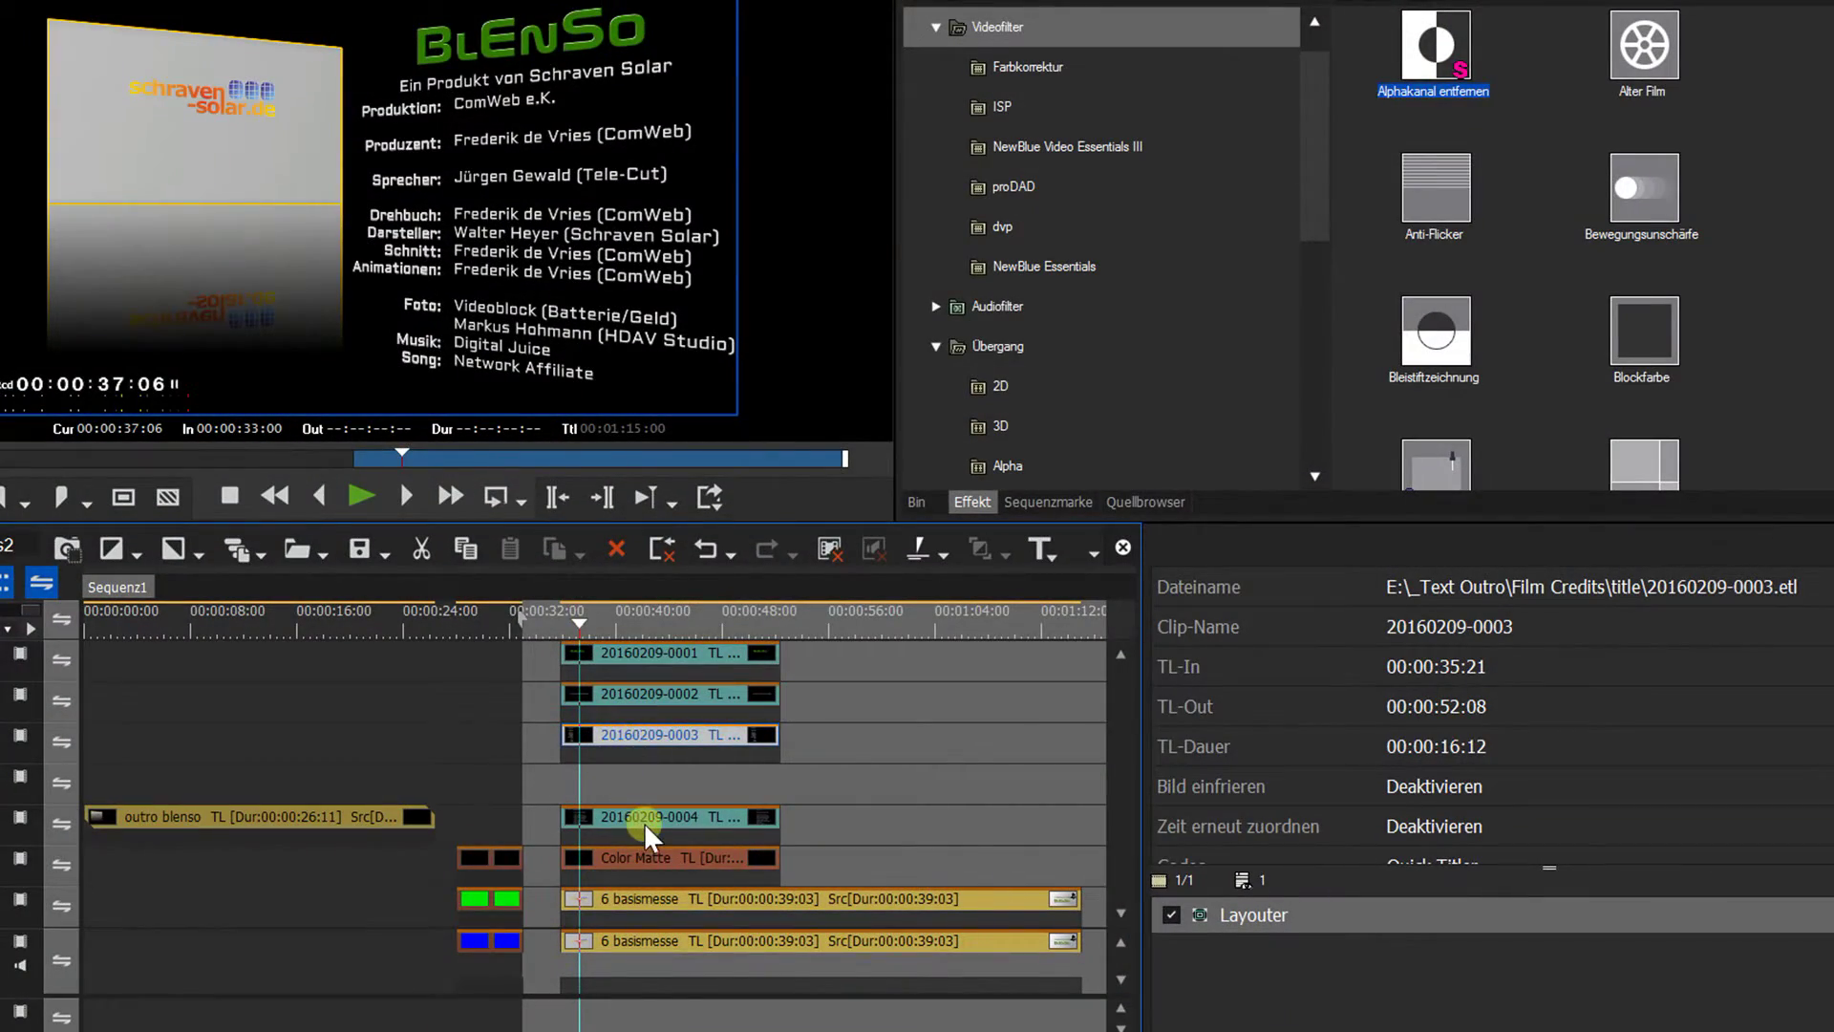
pyautogui.doubleClick(644, 820)
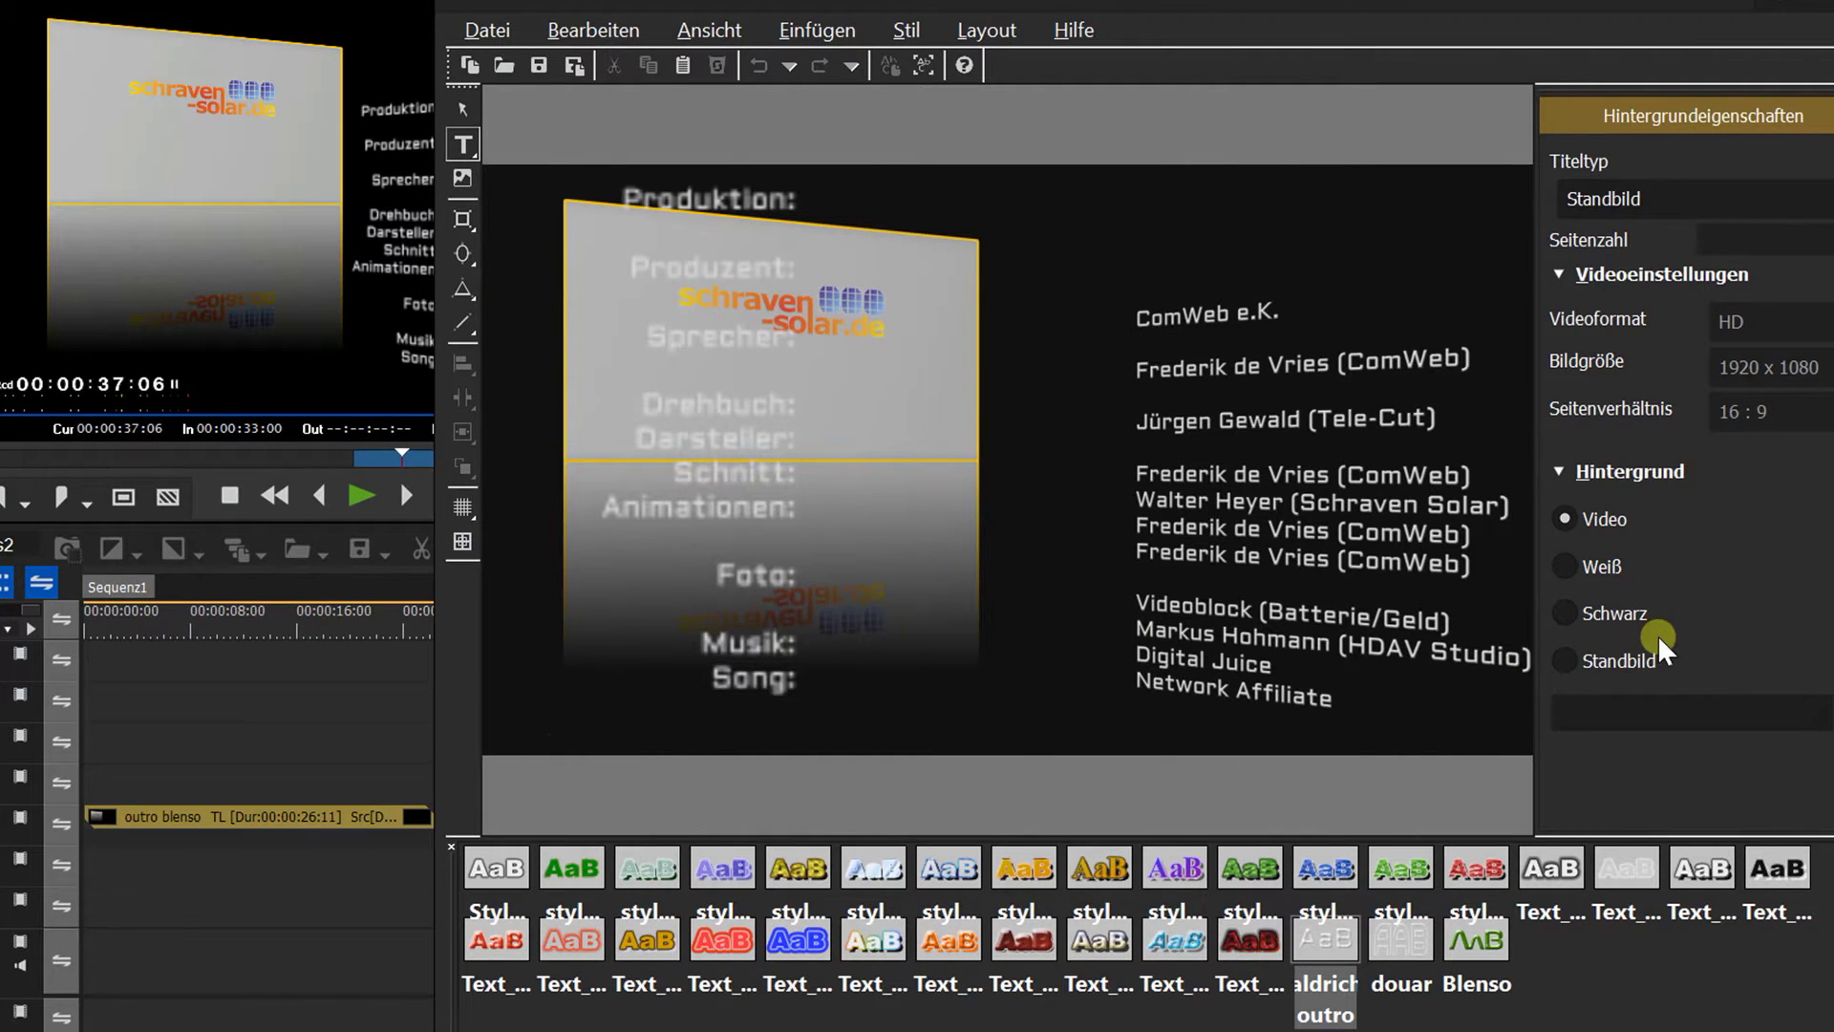
pyautogui.hotkey('alt', 'F4')
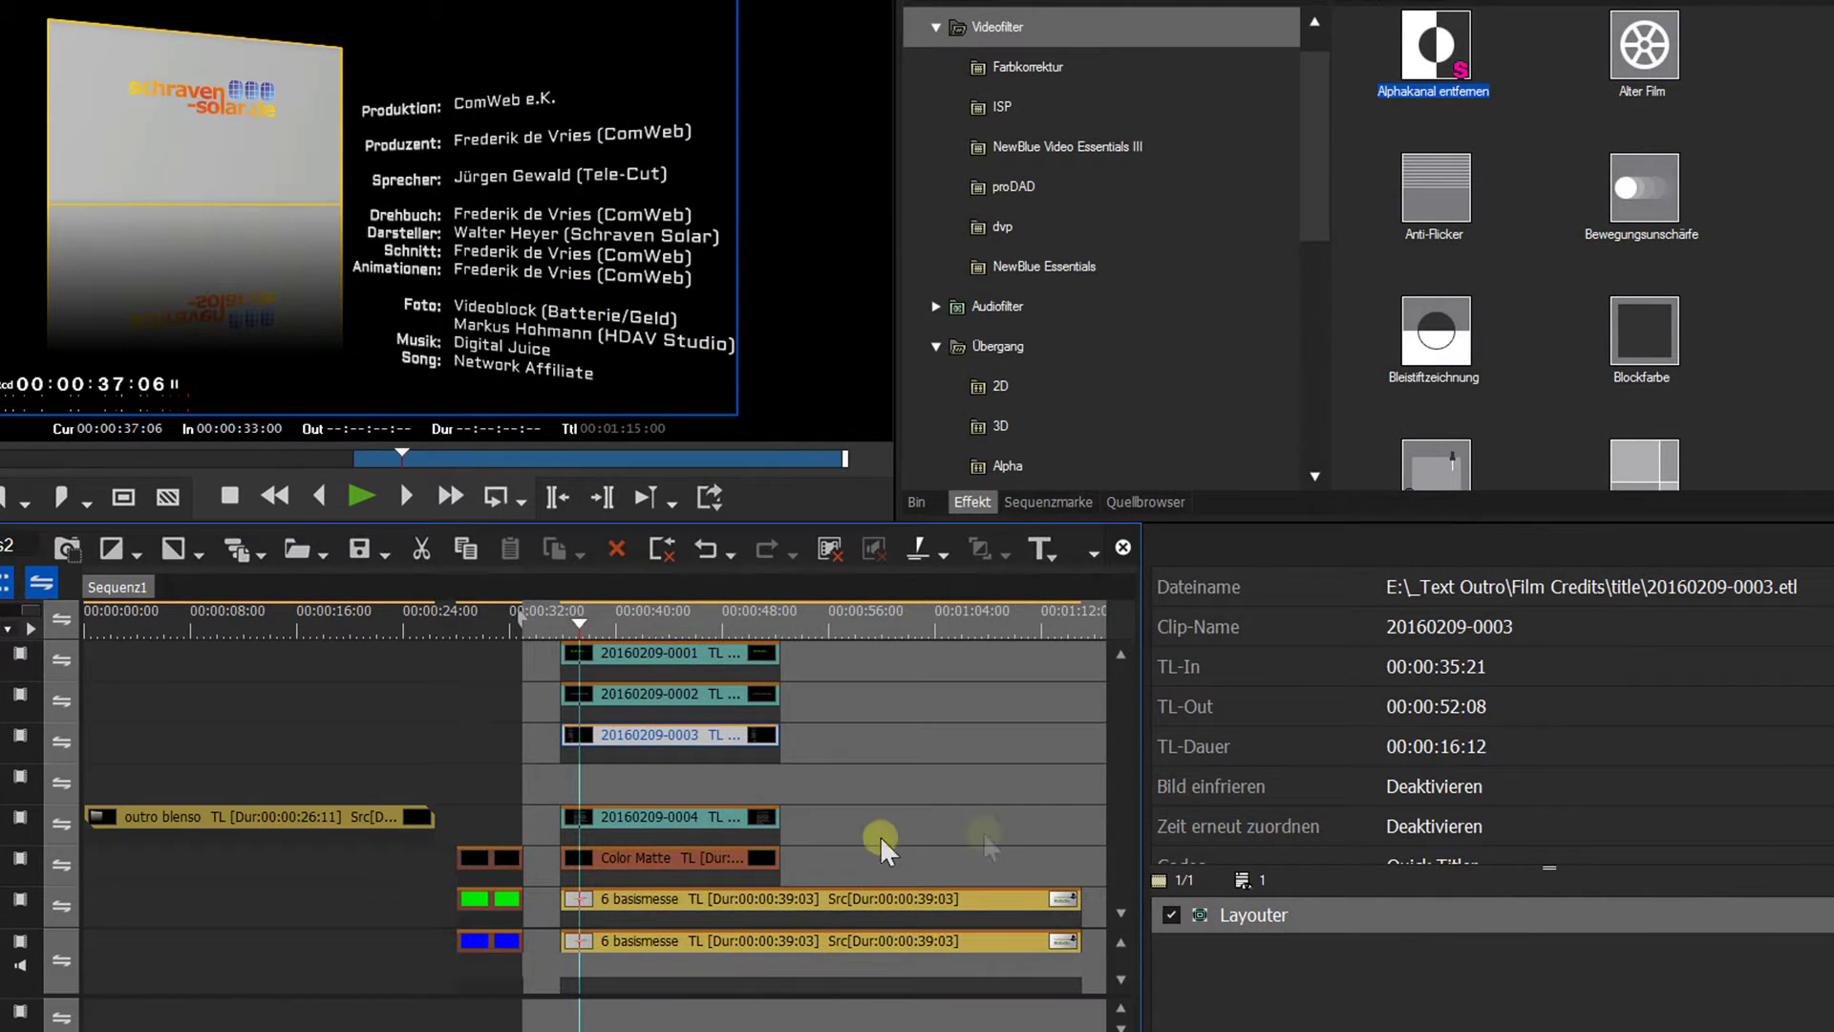
pyautogui.click(1232, 916)
pyautogui.doubleClick(1261, 922)
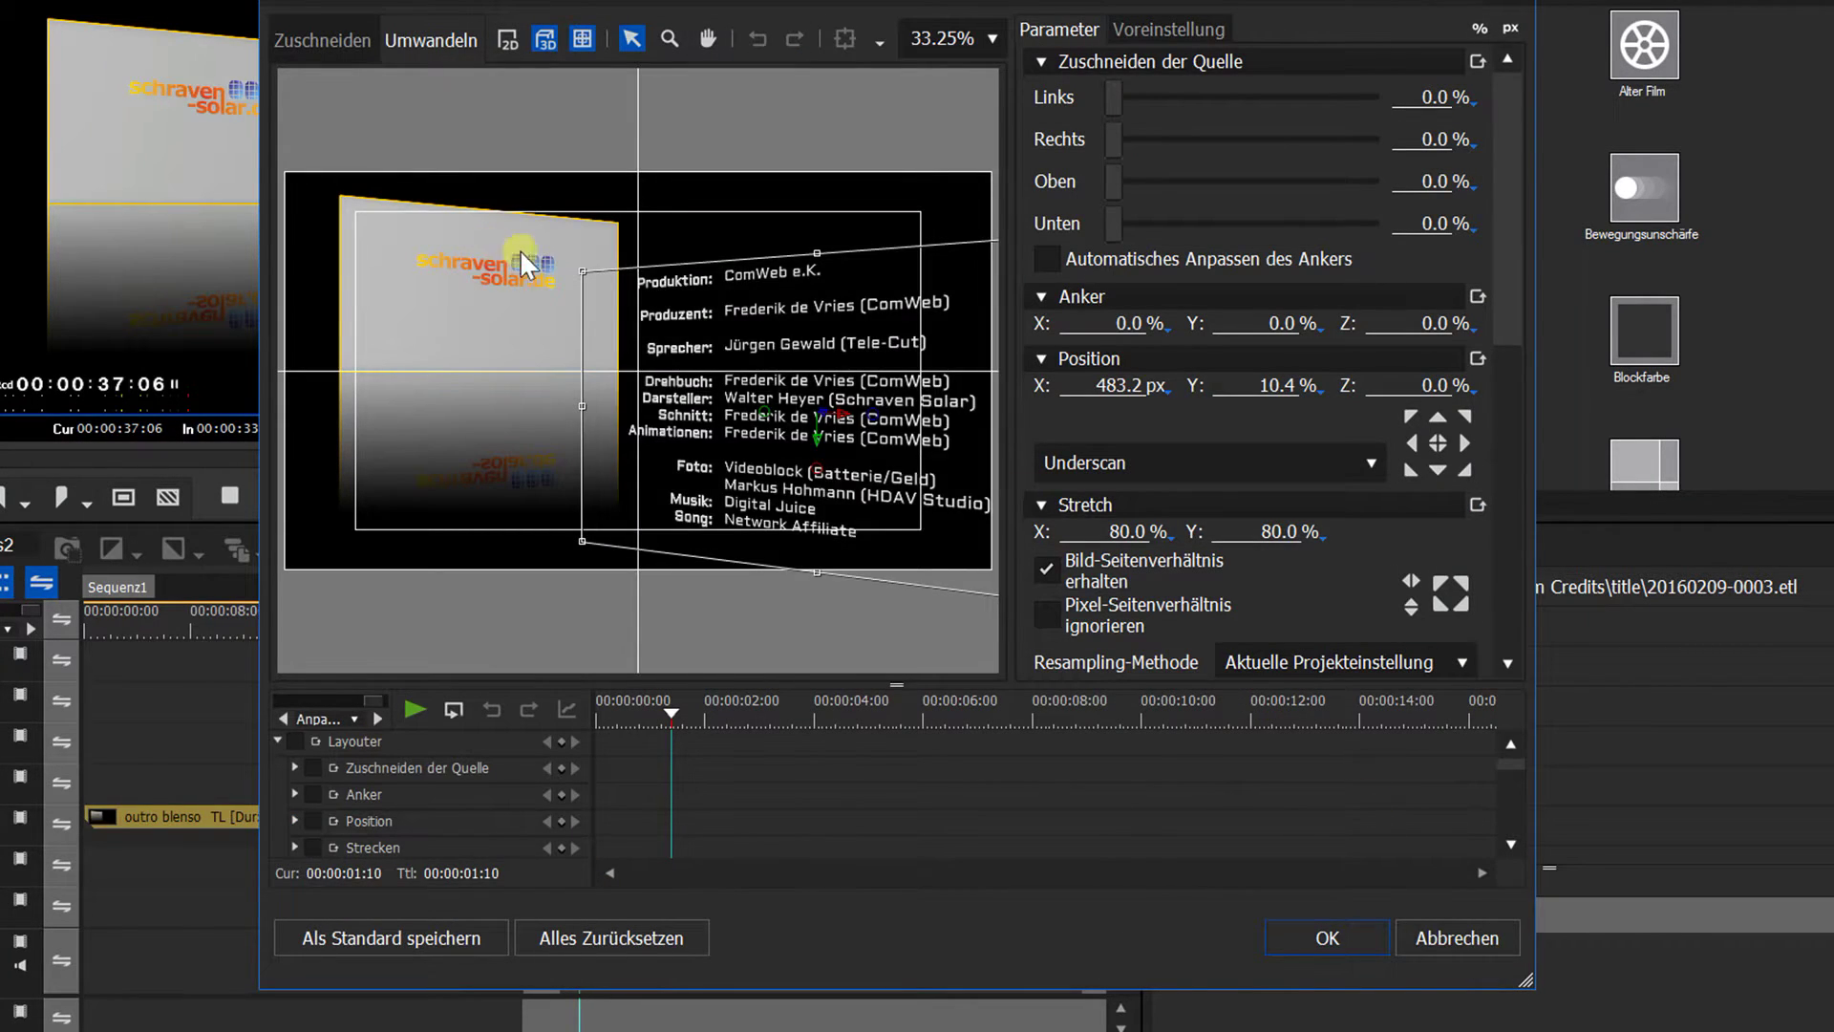
pyautogui.moveTo(672, 709); pyautogui.dragTo(1032, 719)
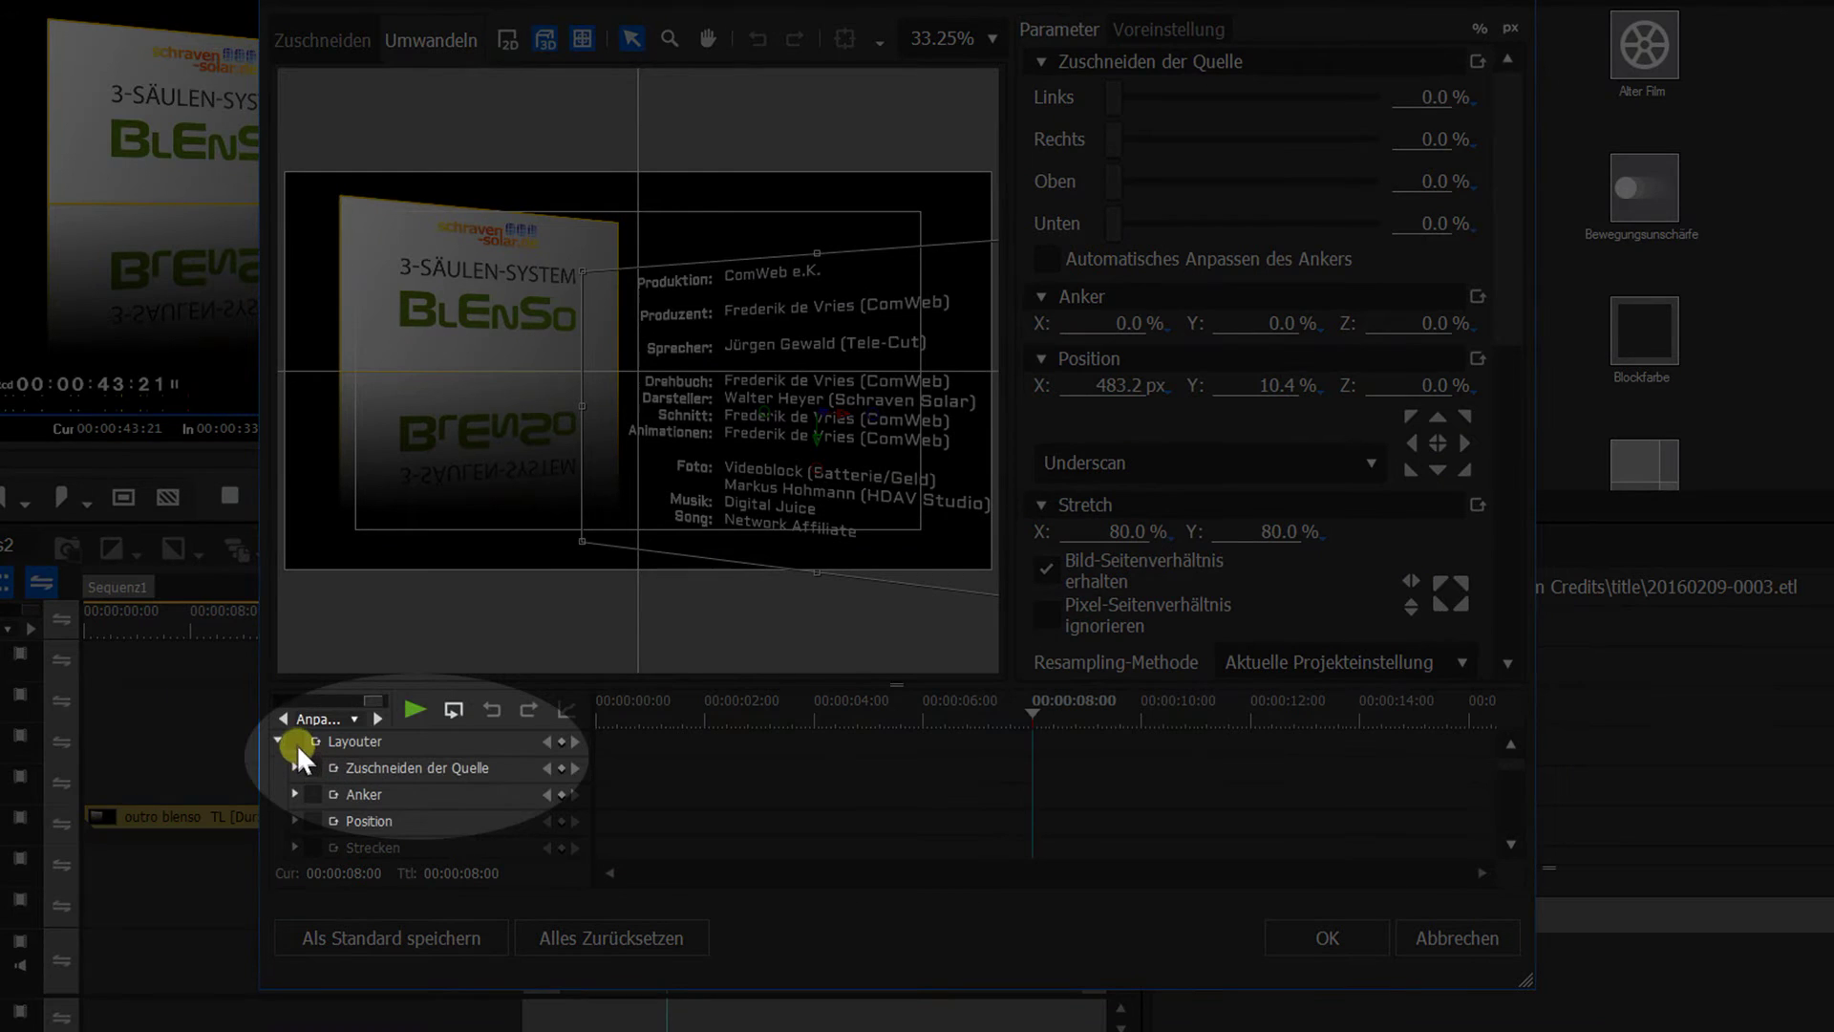
pyautogui.click(294, 741)
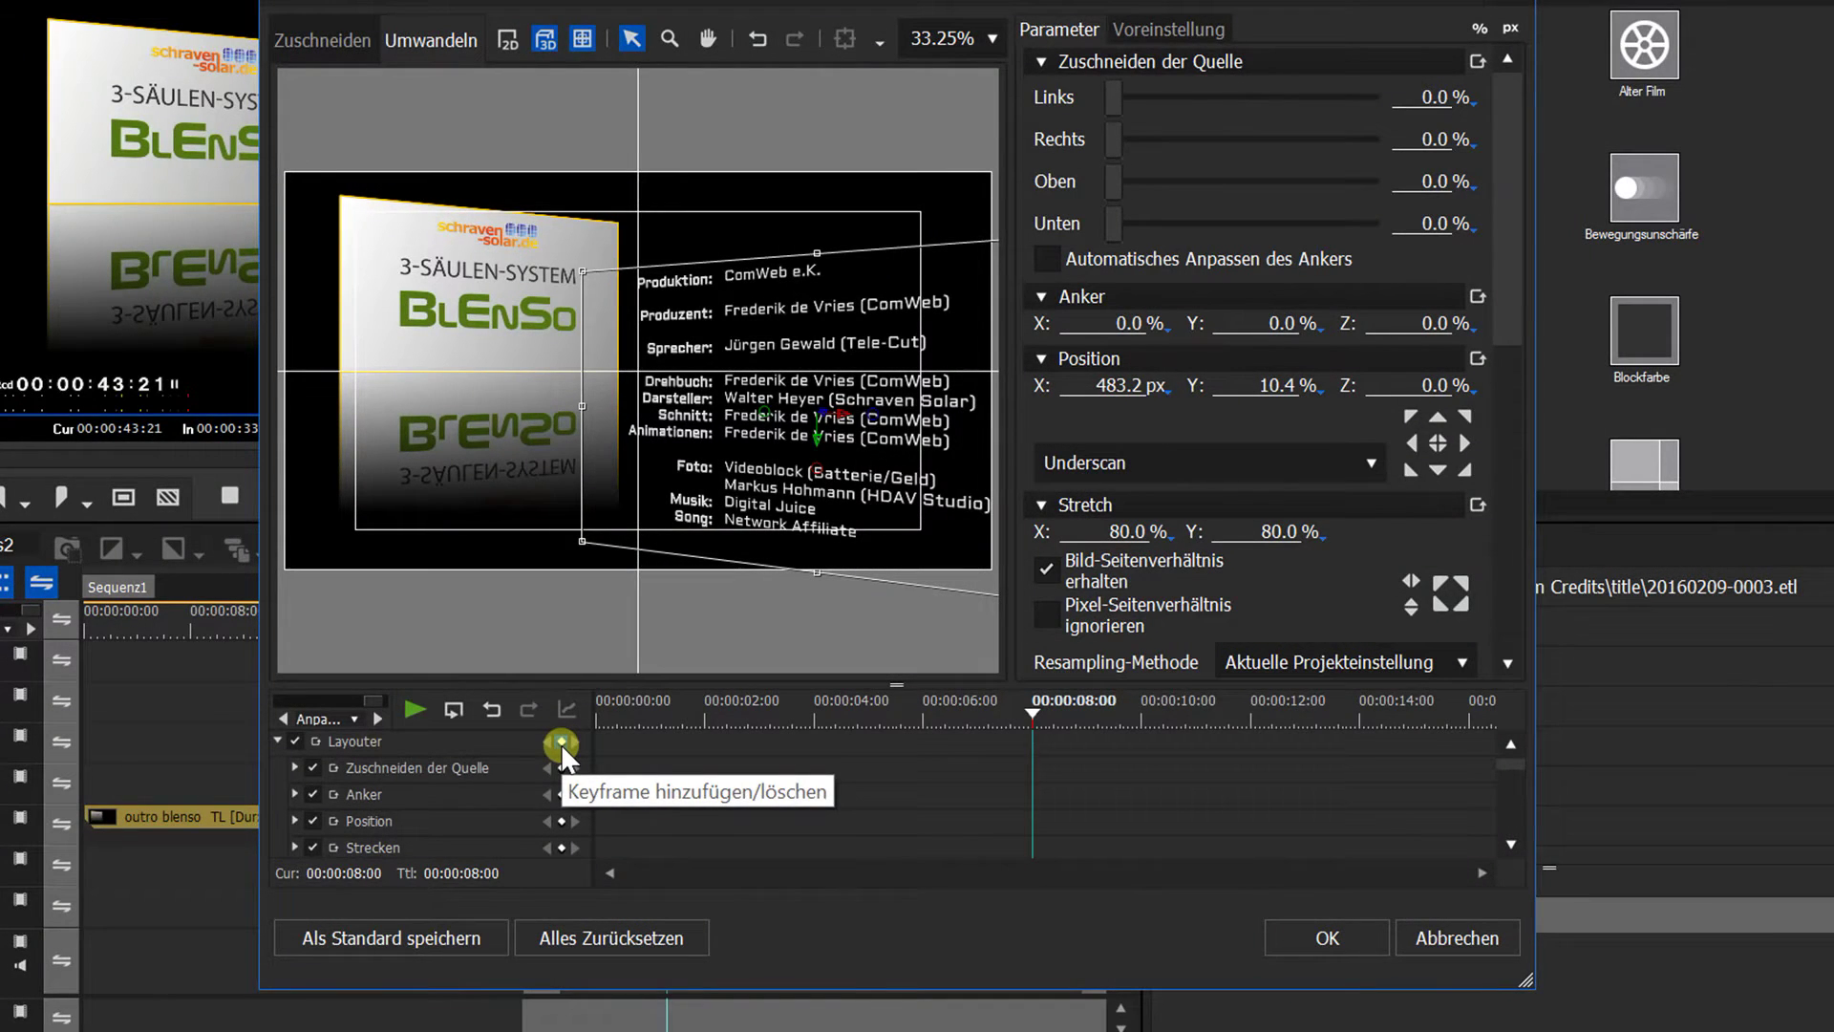
pyautogui.click(560, 743)
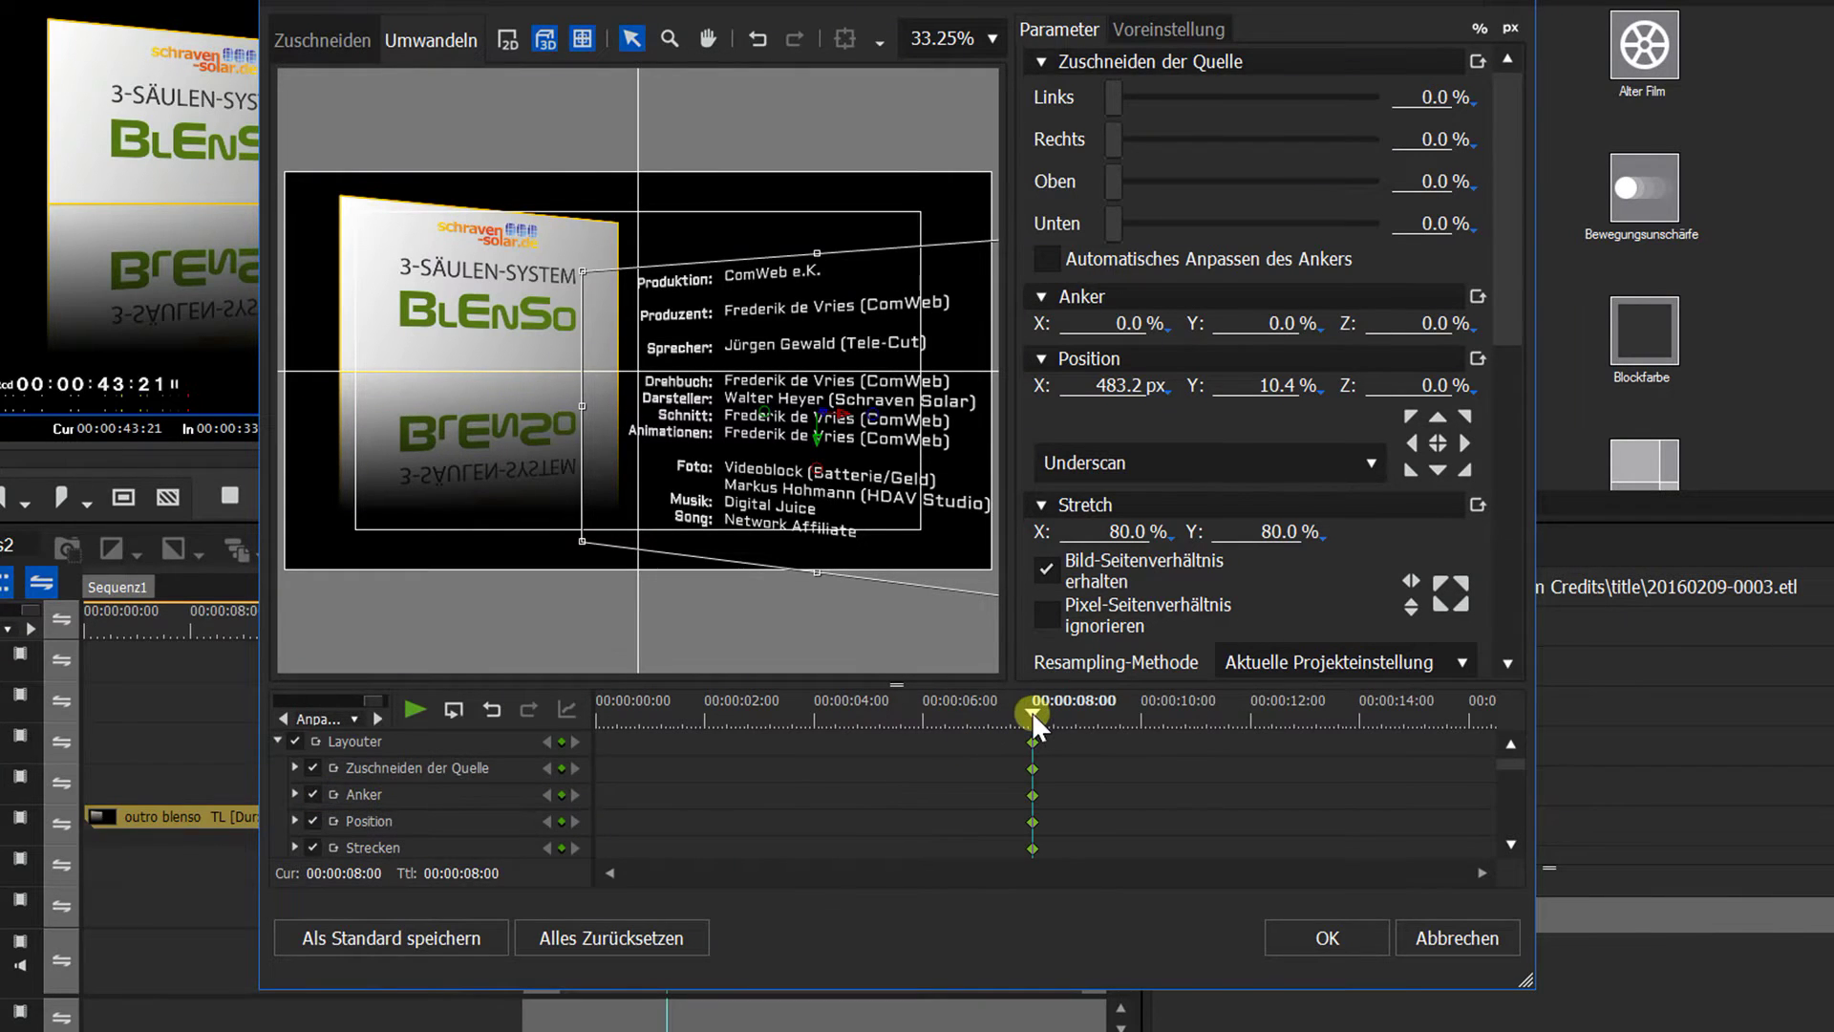
pyautogui.moveTo(1032, 712); pyautogui.dragTo(586, 730)
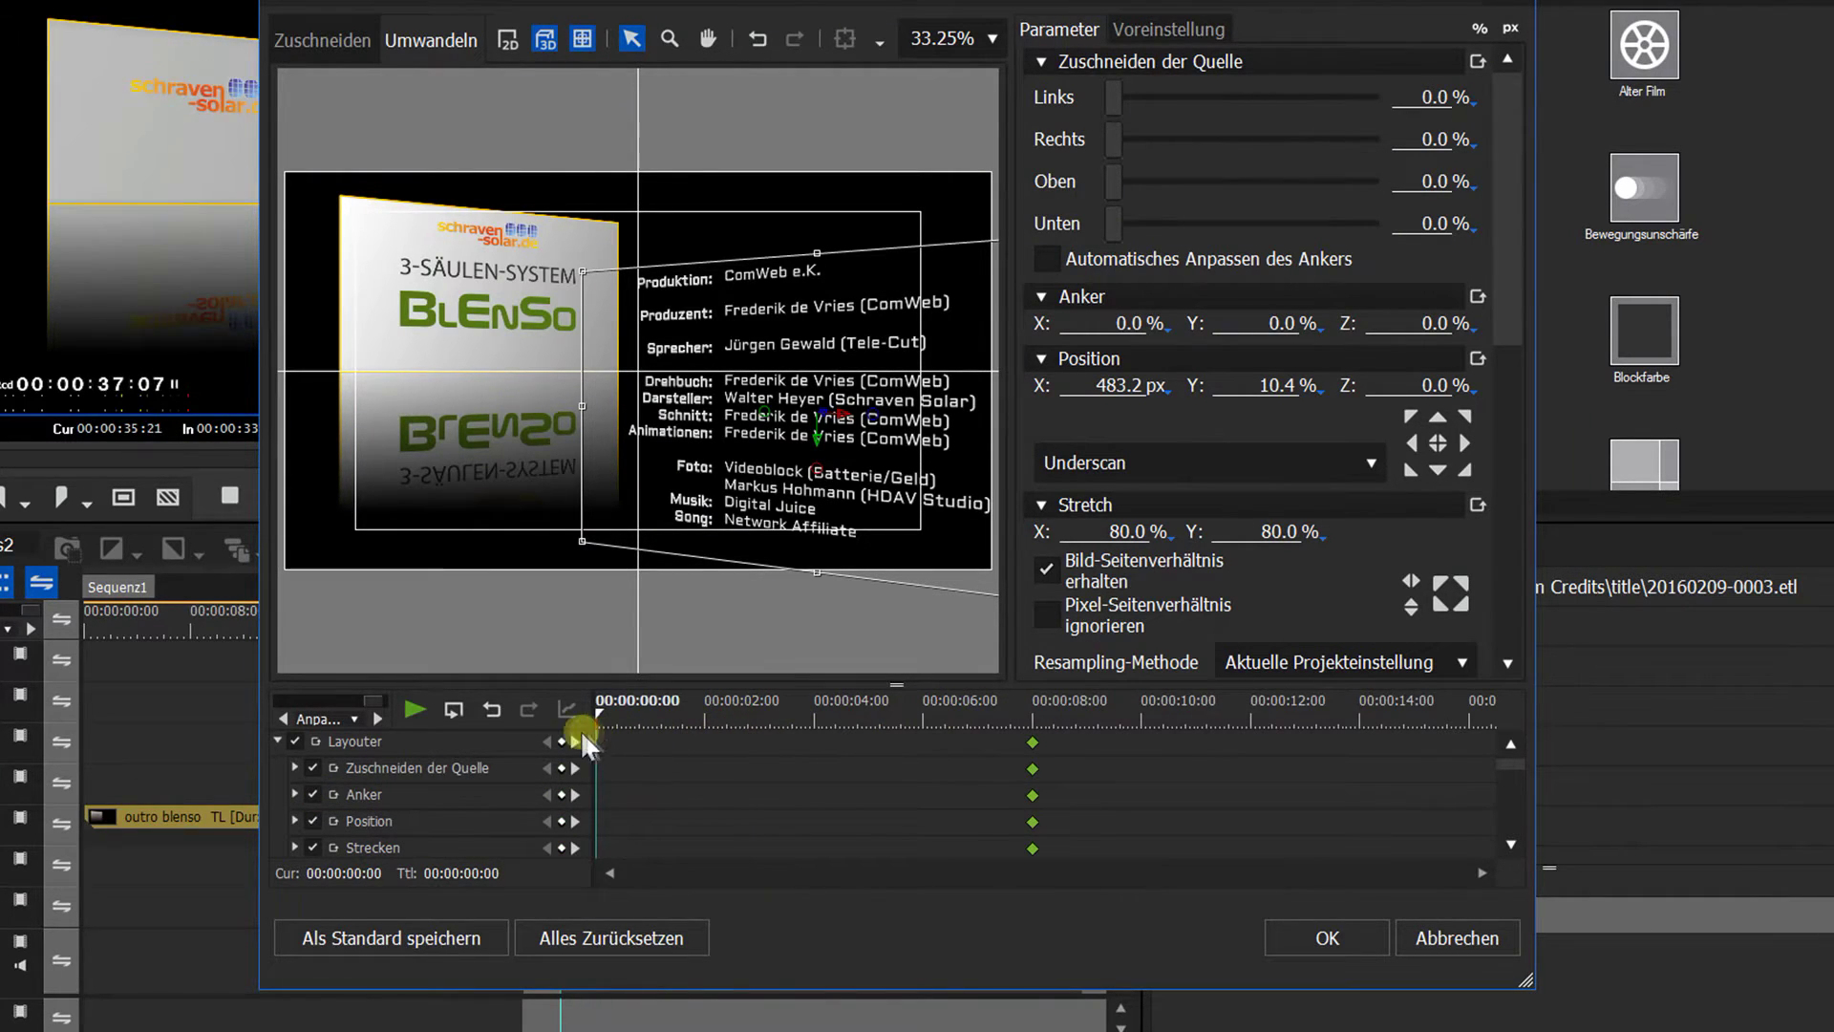
pyautogui.click(560, 741)
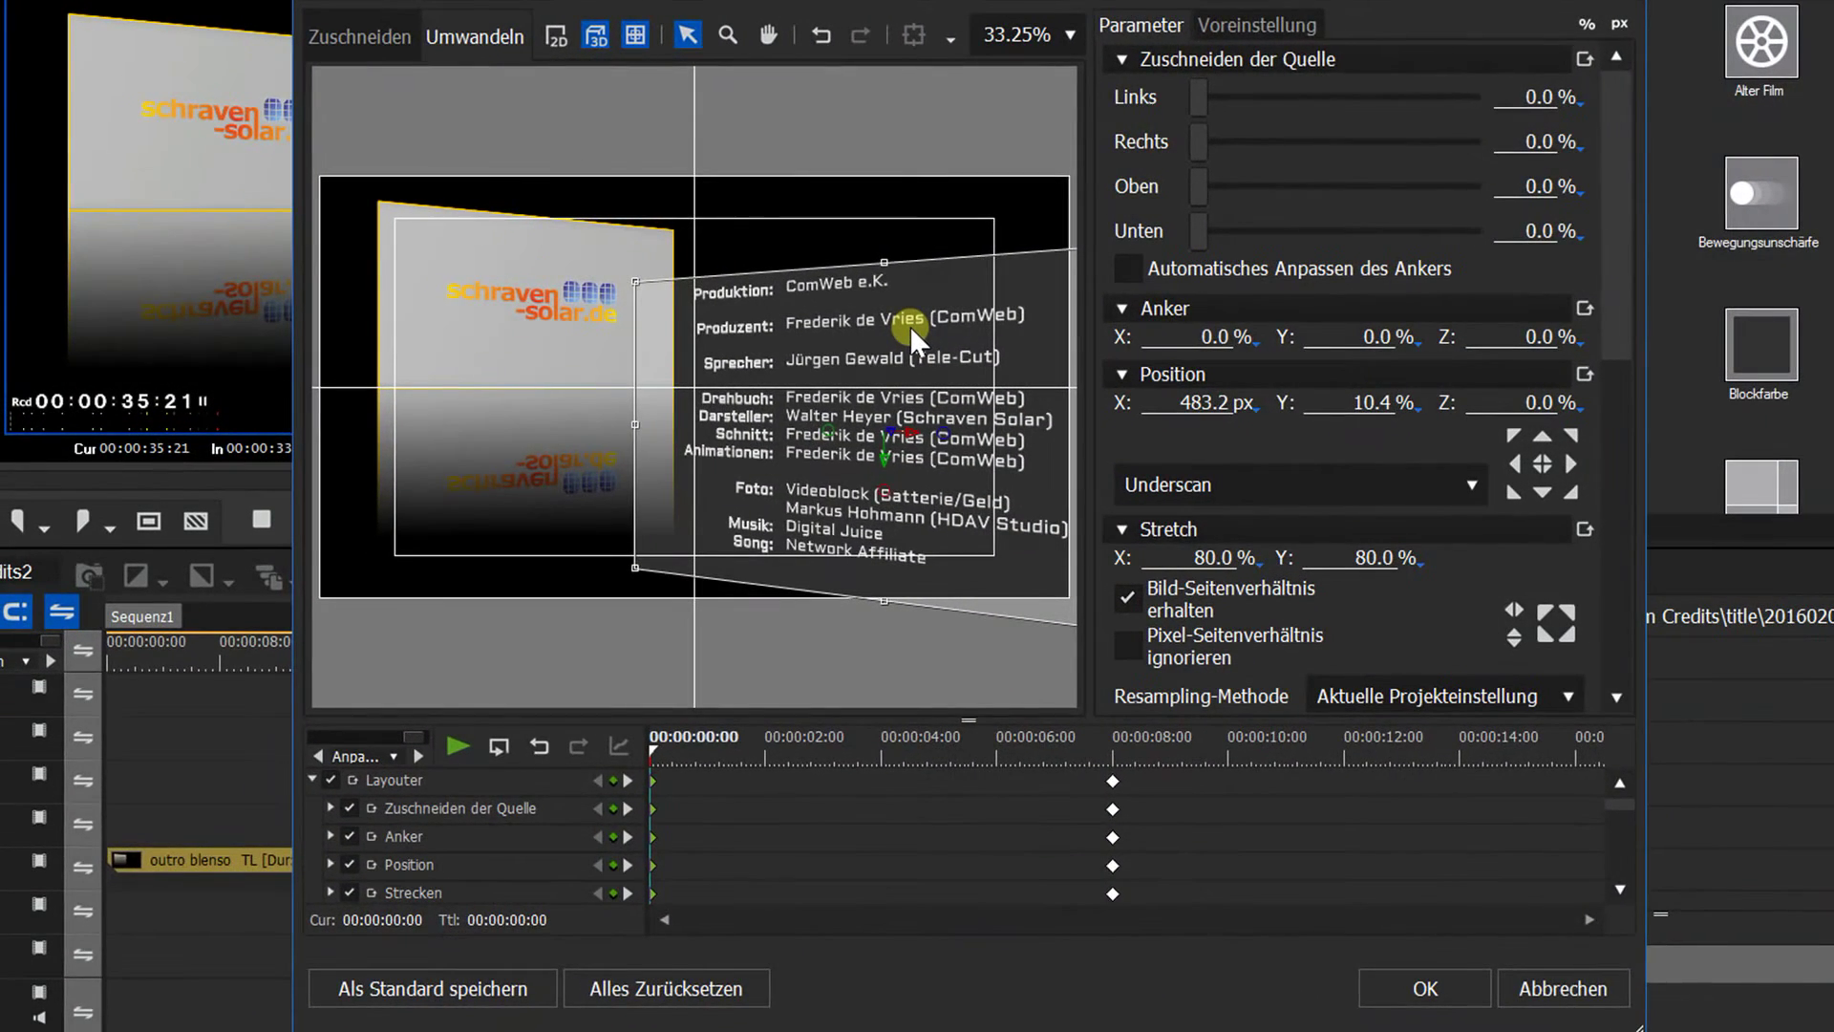
# - Set the role labels' Y position to 100% at the start keyframe, preview the upward movement and apply the layout
pyautogui.moveTo(909, 329)
pyautogui.mouseDown()
pyautogui.moveTo(908, 399)
pyautogui.moveTo(908, 361)
pyautogui.mouseUp()
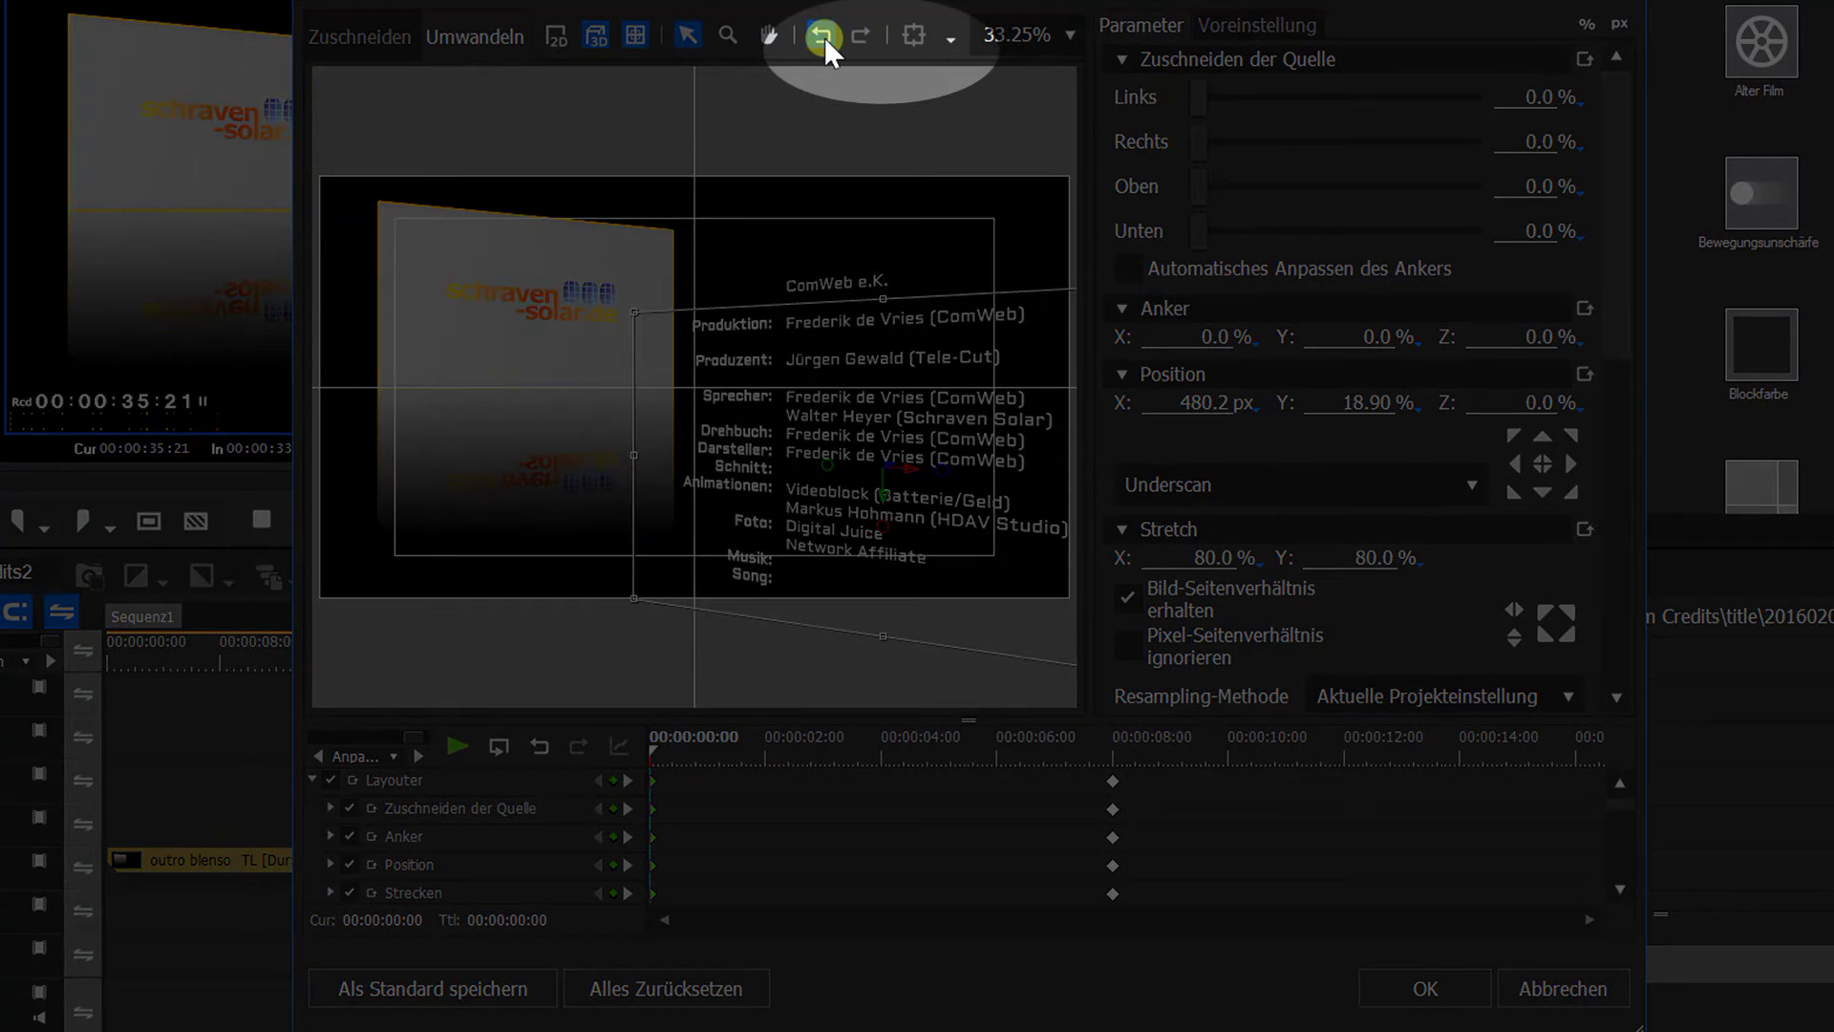
pyautogui.click(824, 38)
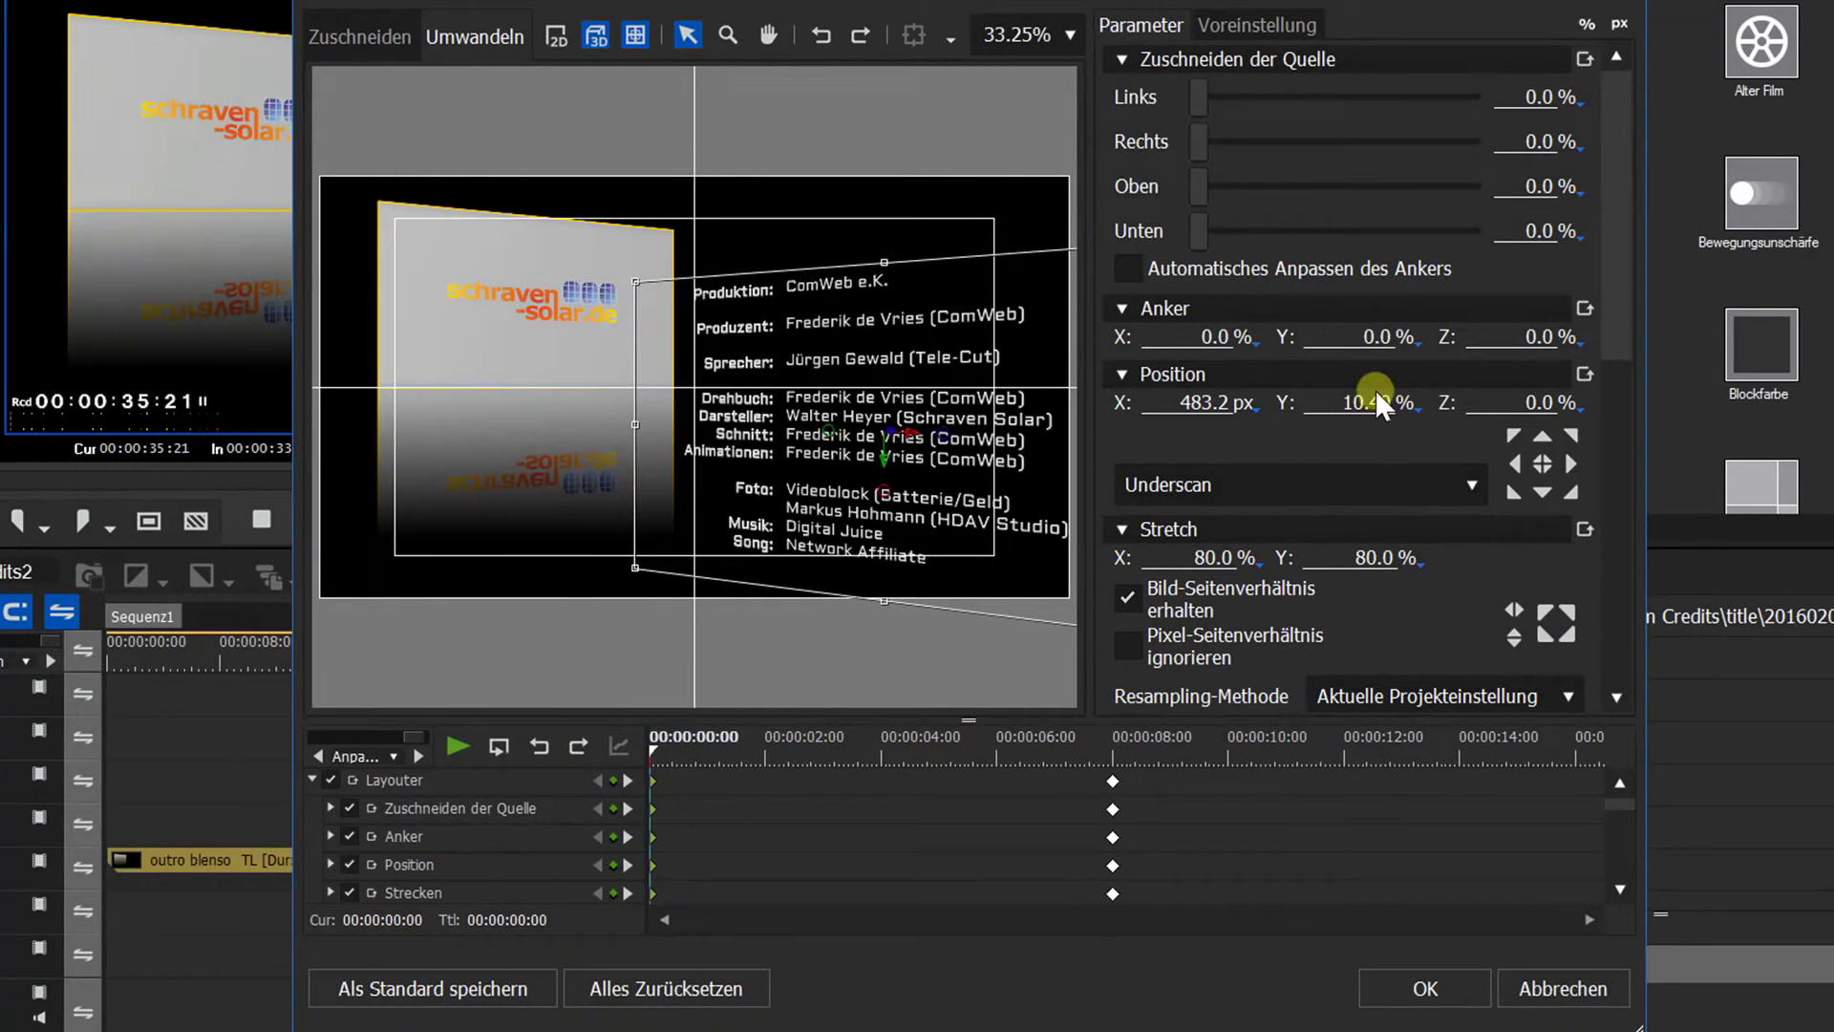
pyautogui.moveTo(1377, 390)
pyautogui.mouseDown()
pyautogui.moveTo(1392, 483)
pyautogui.moveTo(1343, 157)
pyautogui.moveTo(1480, 520)
pyautogui.moveTo(1368, 382)
pyautogui.moveTo(1345, 196)
pyautogui.moveTo(1356, 406)
pyautogui.moveTo(1345, 175)
pyautogui.moveTo(1345, 345)
pyautogui.mouseUp()
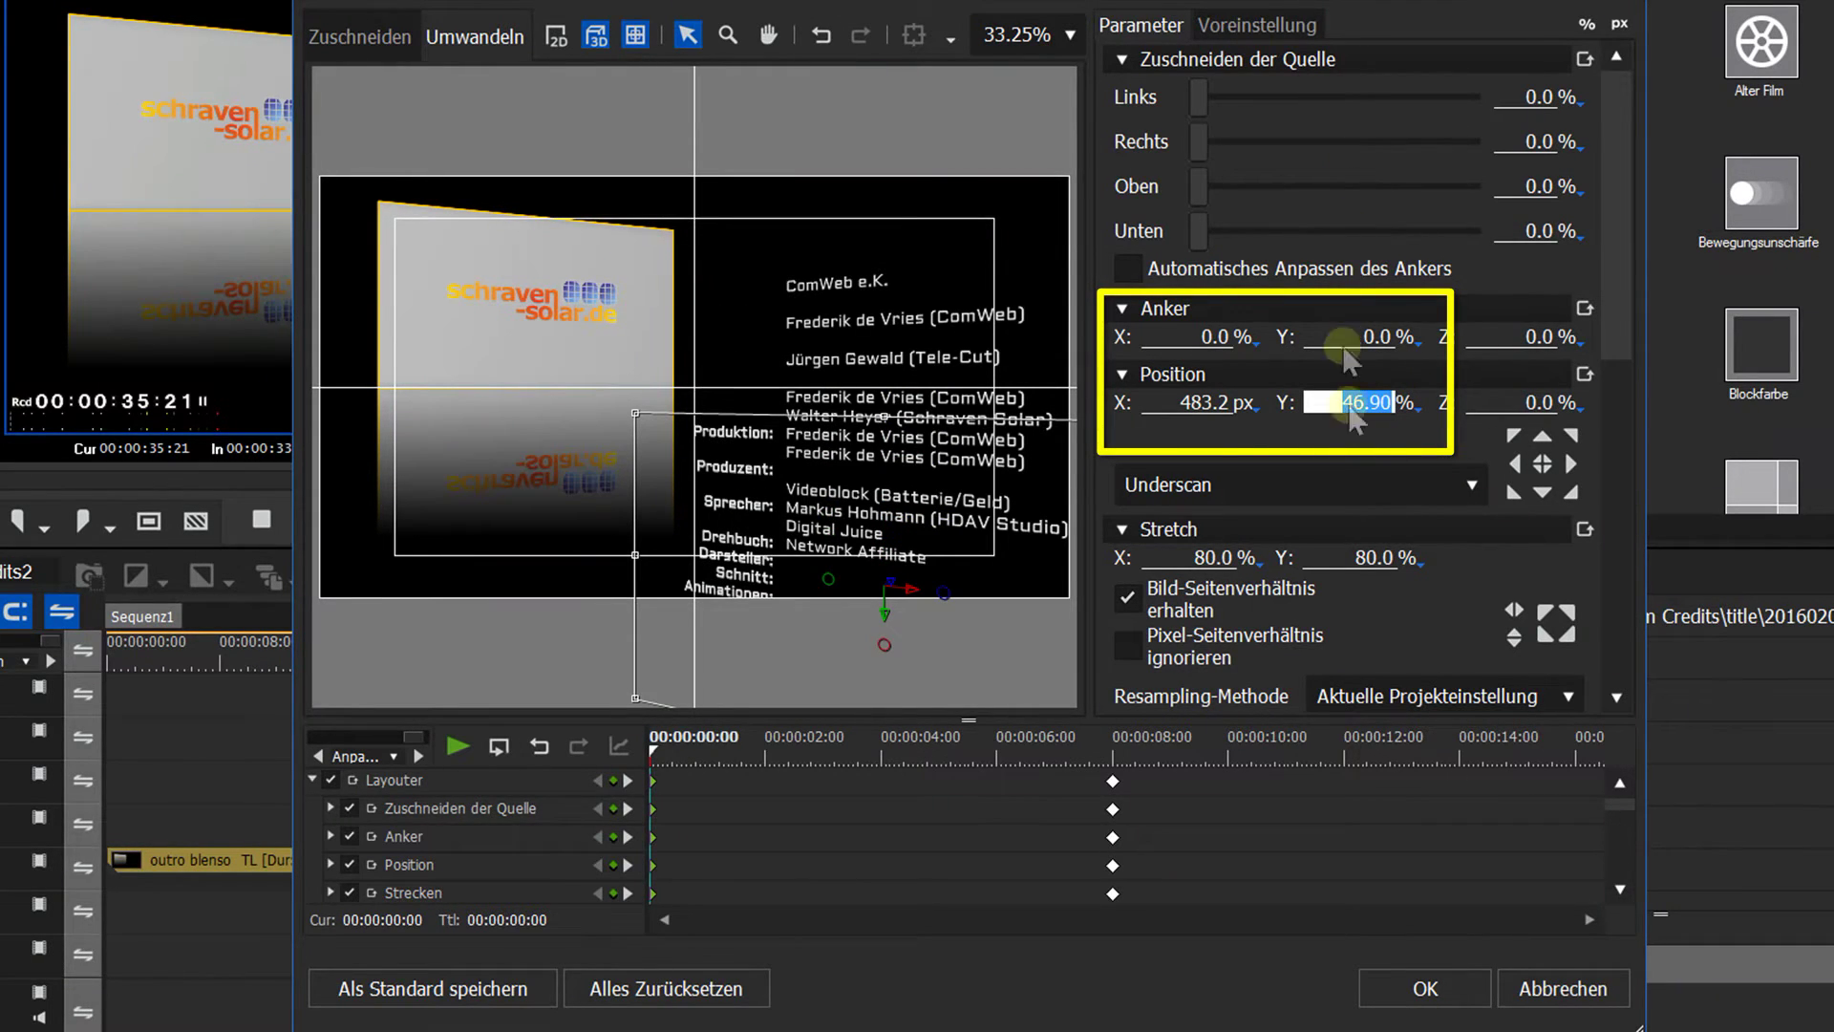
pyautogui.moveTo(1359, 455)
pyautogui.mouseDown()
pyautogui.moveTo(1352, 71)
pyautogui.moveTo(1392, 406)
pyautogui.moveTo(1357, 396)
pyautogui.moveTo(1347, 169)
pyautogui.moveTo(1419, 543)
pyautogui.moveTo(1337, 429)
pyautogui.moveTo(1353, 414)
pyautogui.mouseUp()
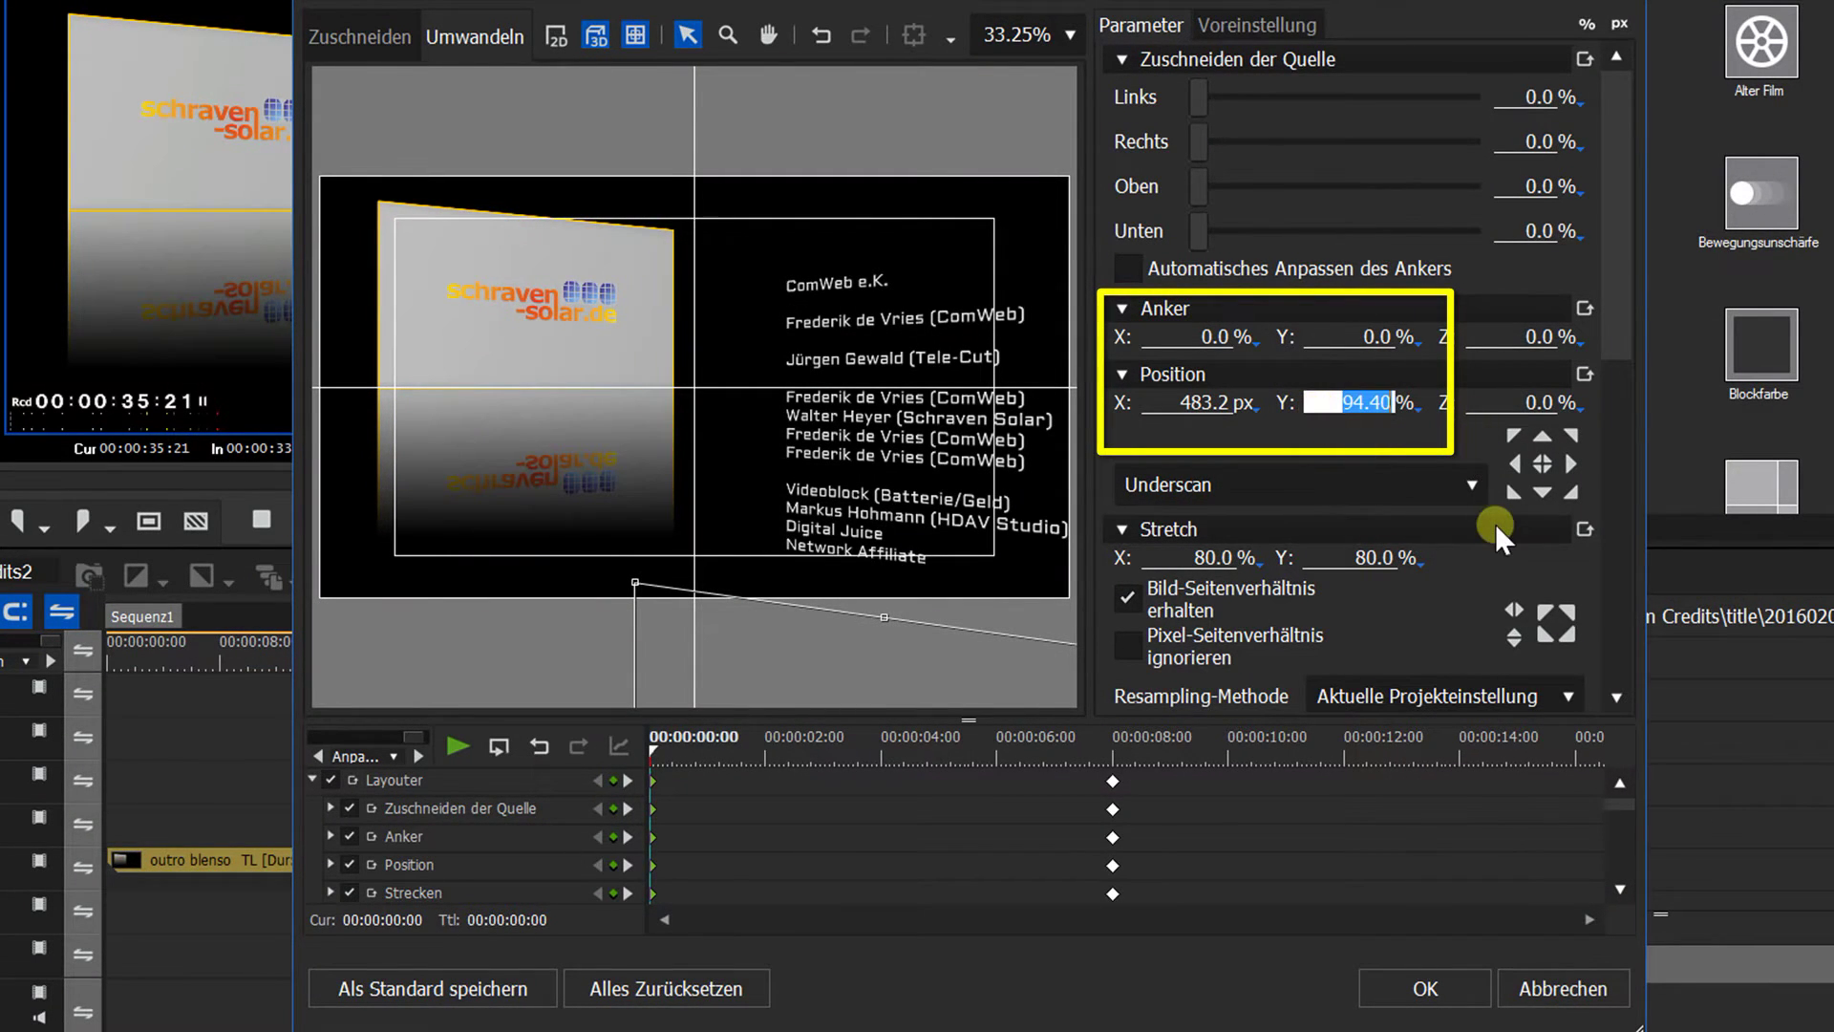
pyautogui.write('100')
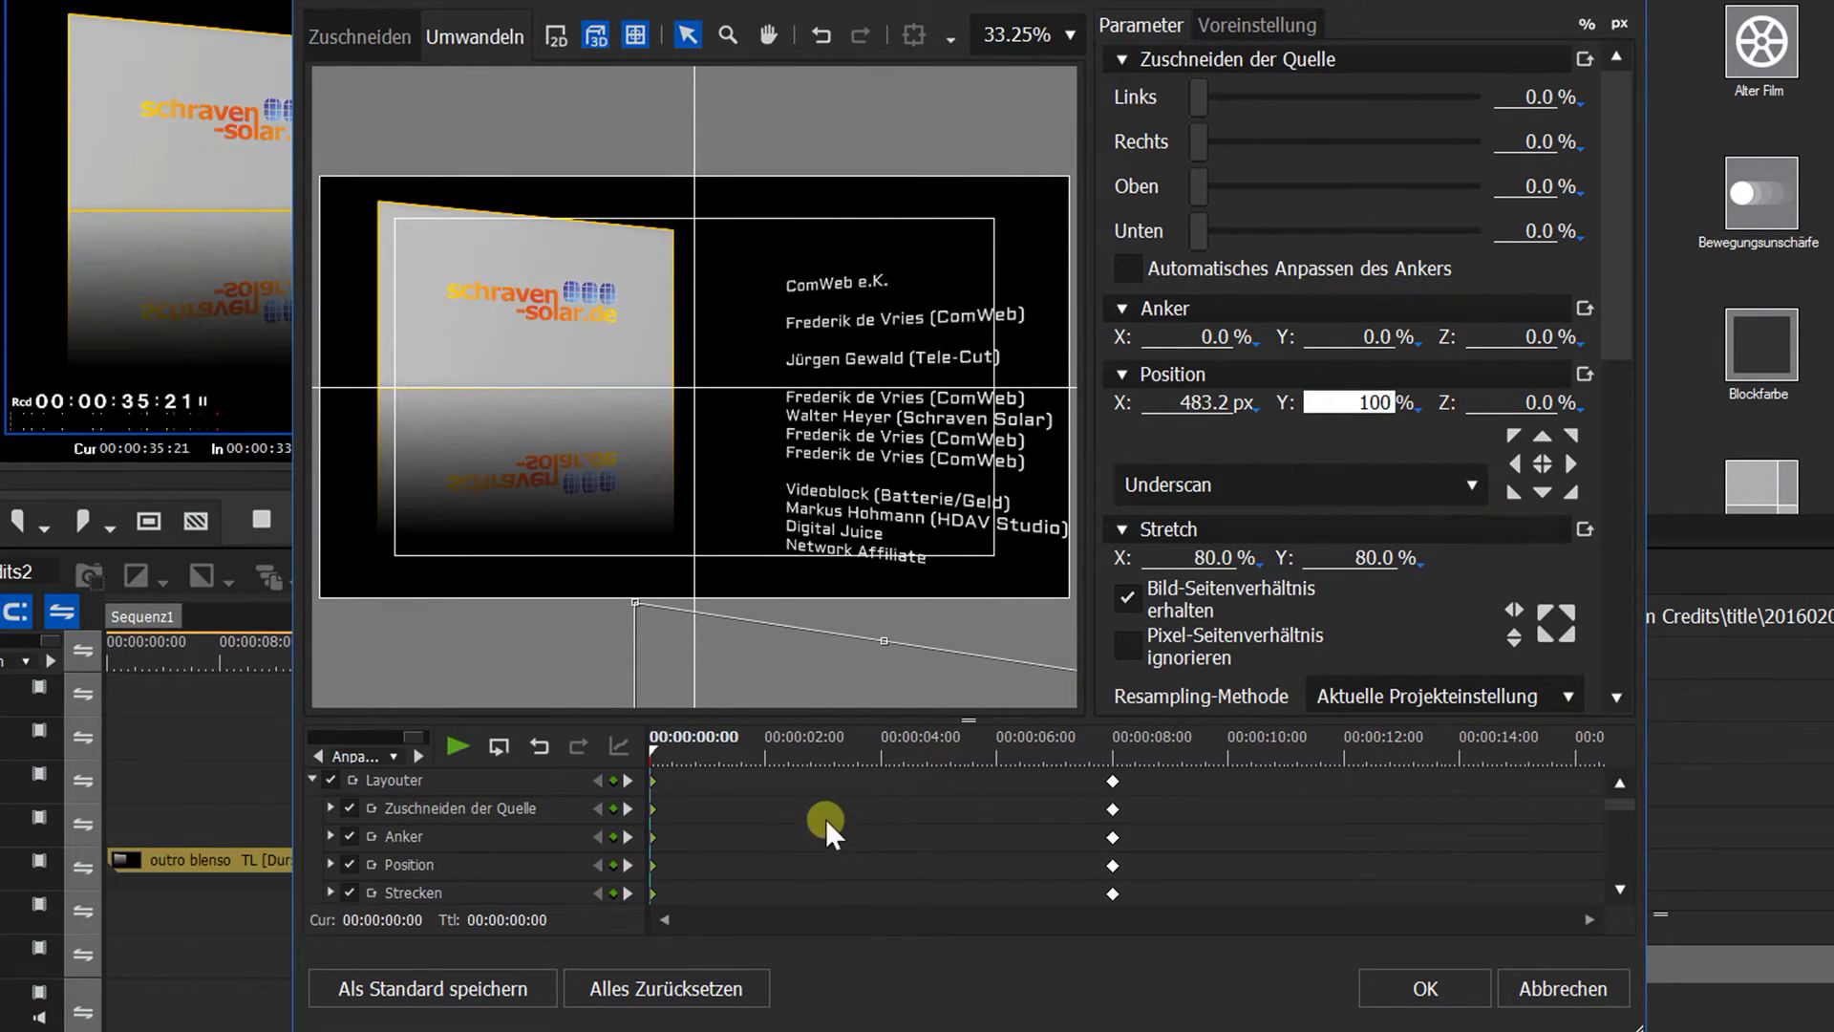
pyautogui.moveTo(651, 749); pyautogui.dragTo(1326, 856)
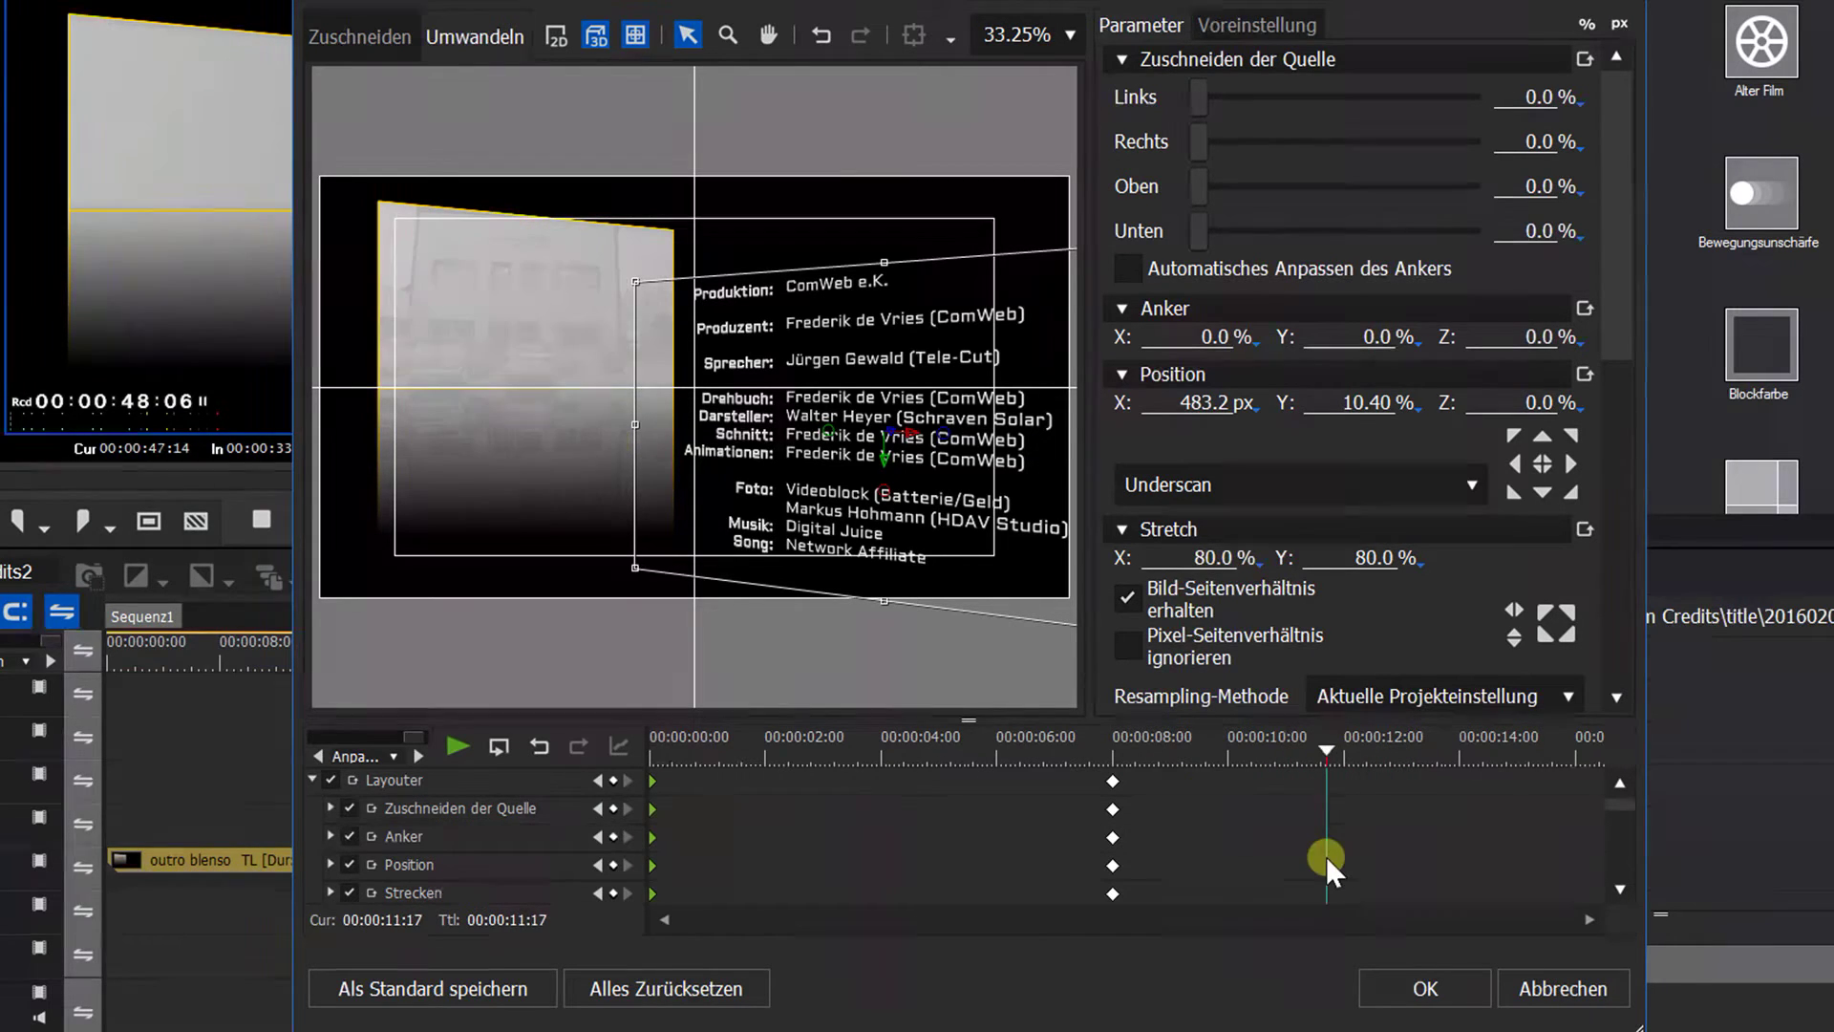
pyautogui.click(1441, 990)
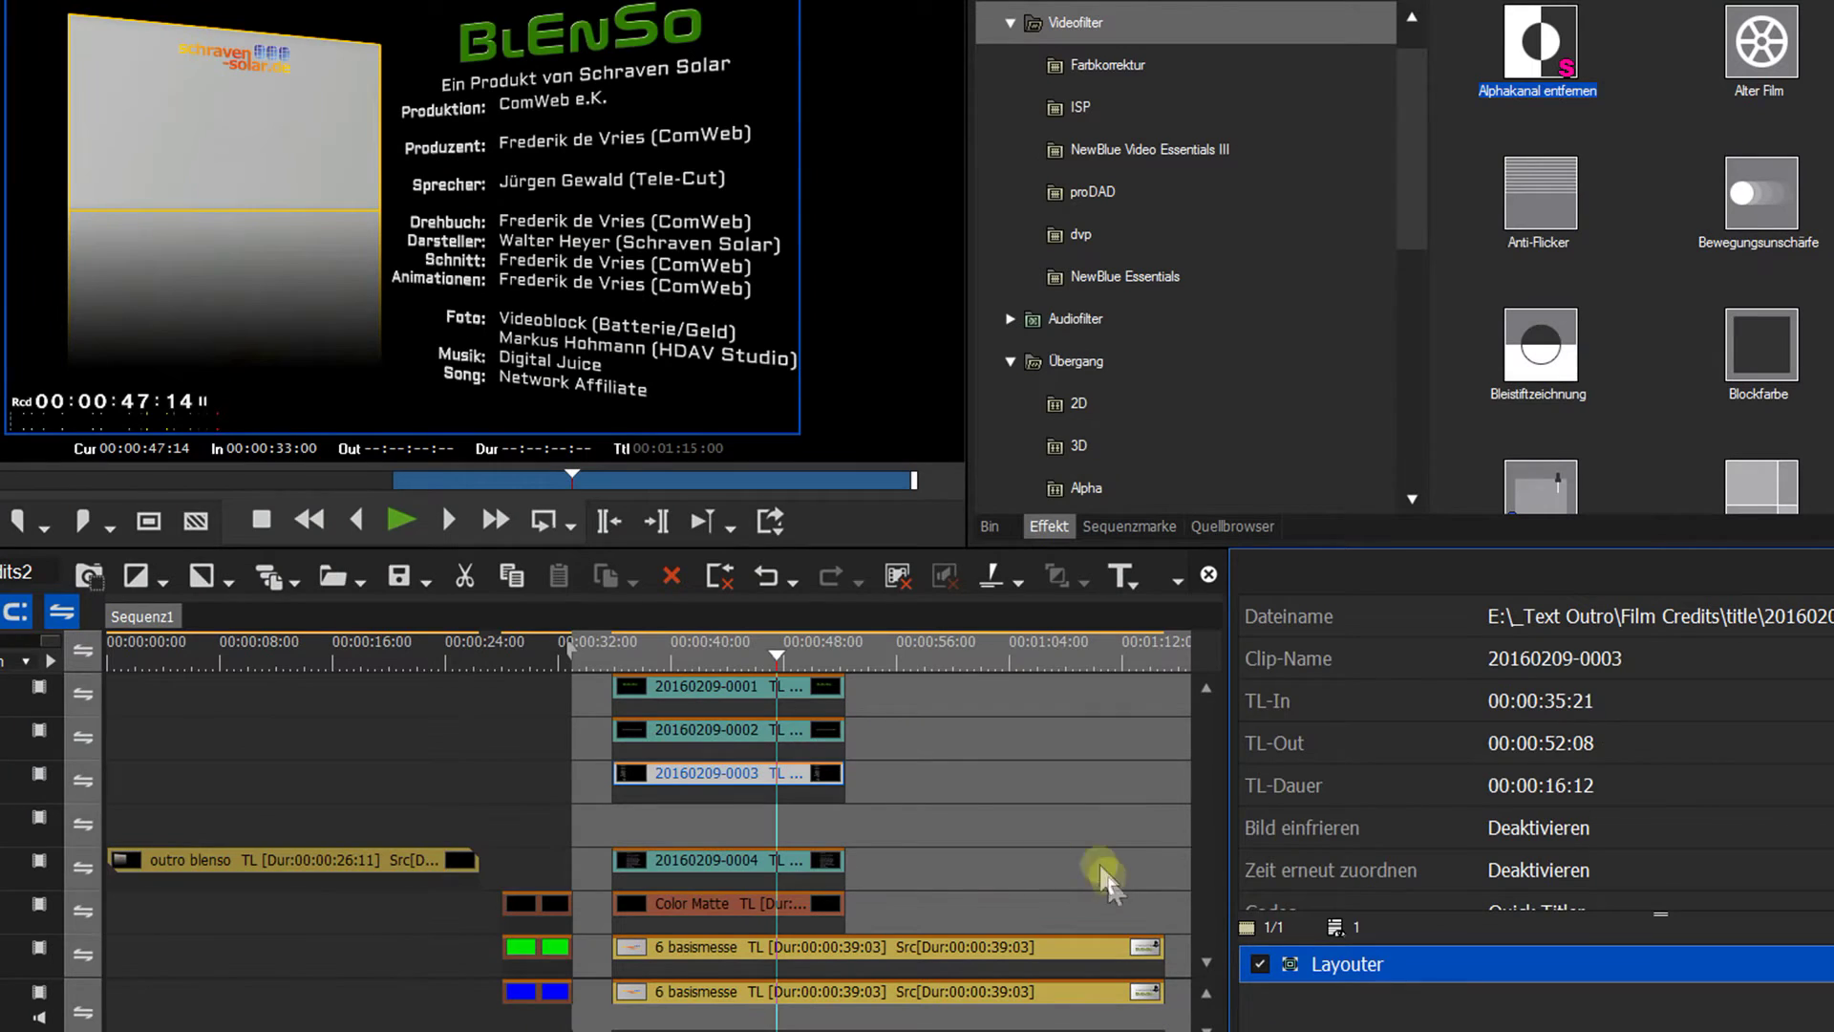
pyautogui.click(748, 864)
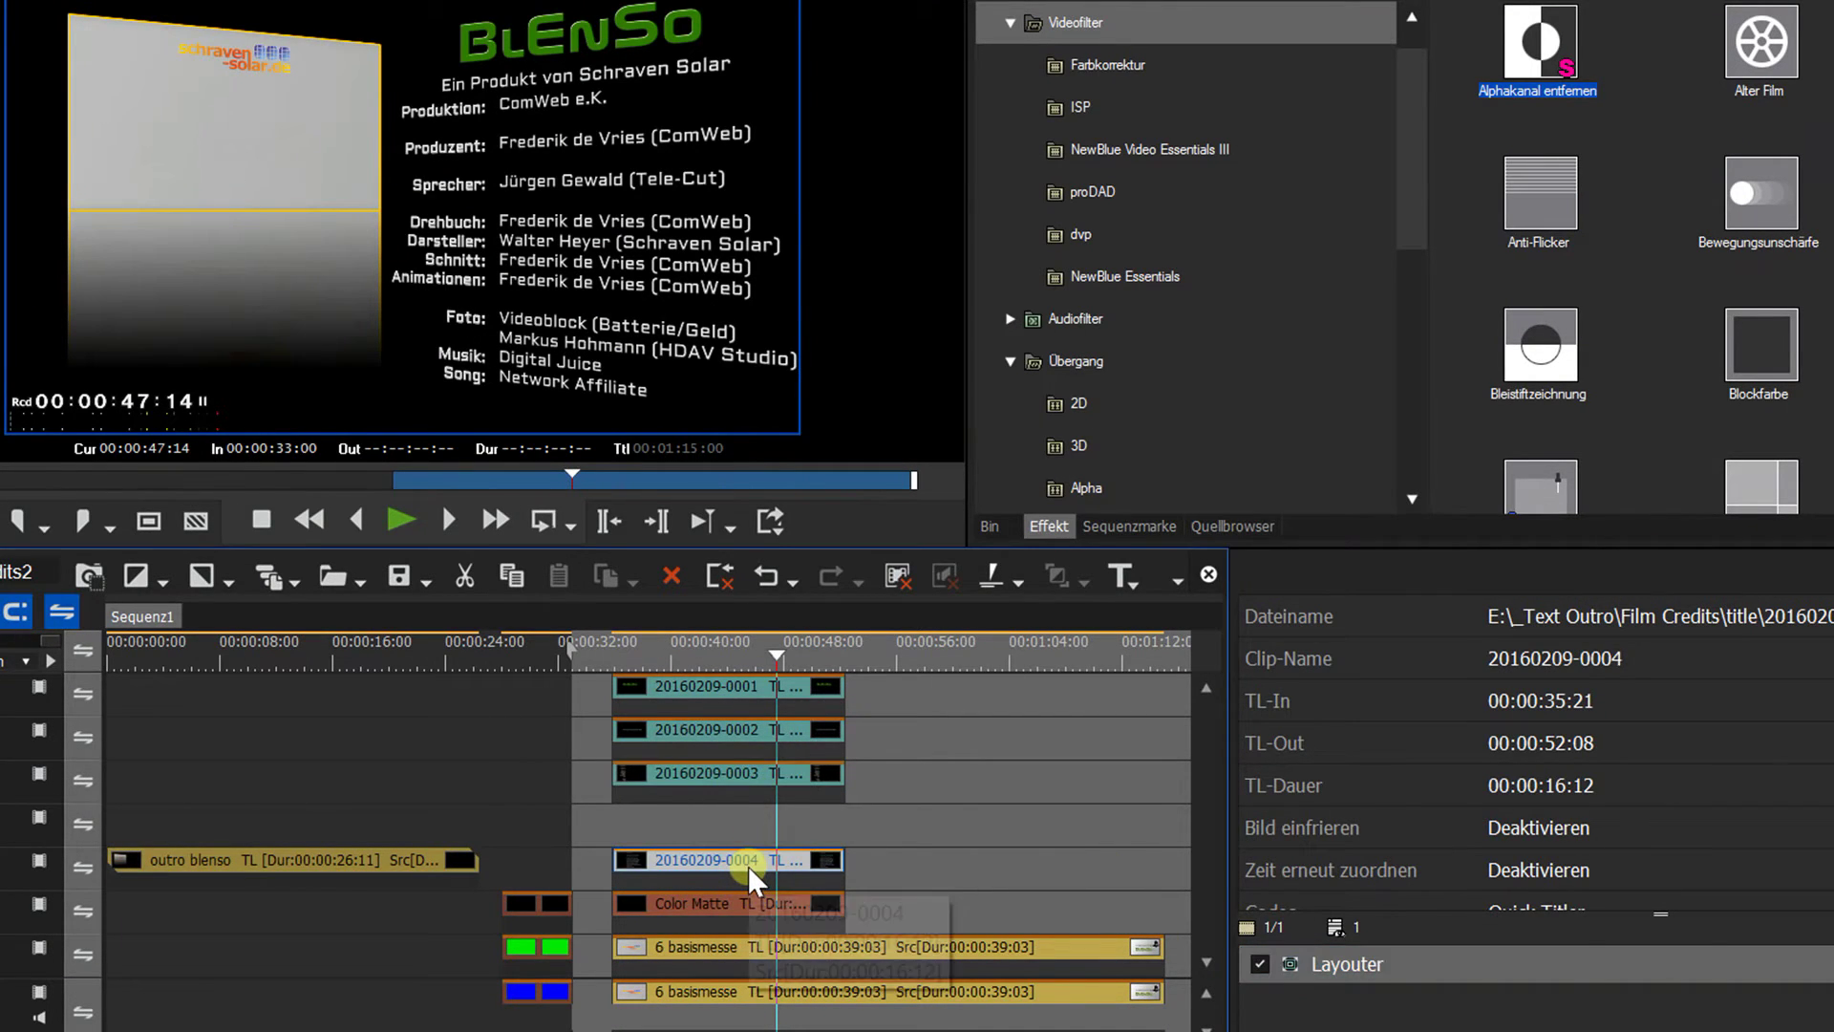
pyautogui.doubleClick(1370, 975)
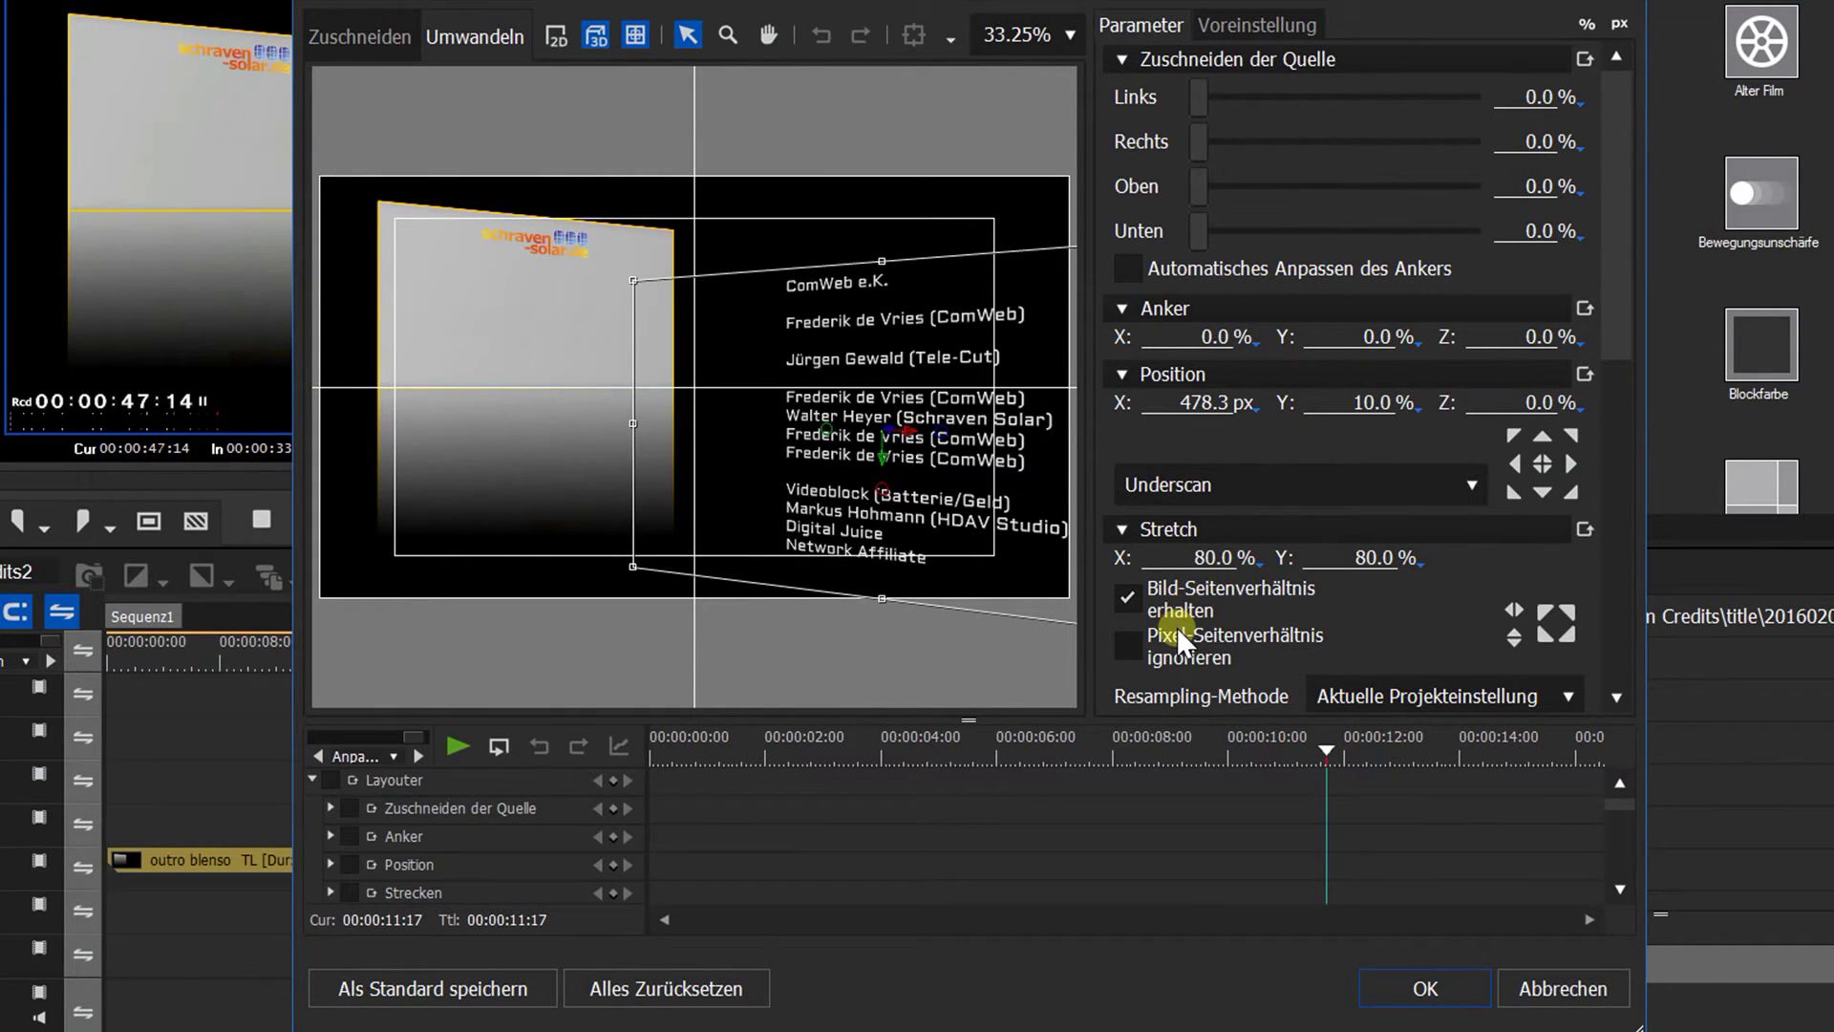
pyautogui.moveTo(1024, 764); pyautogui.dragTo(1112, 770)
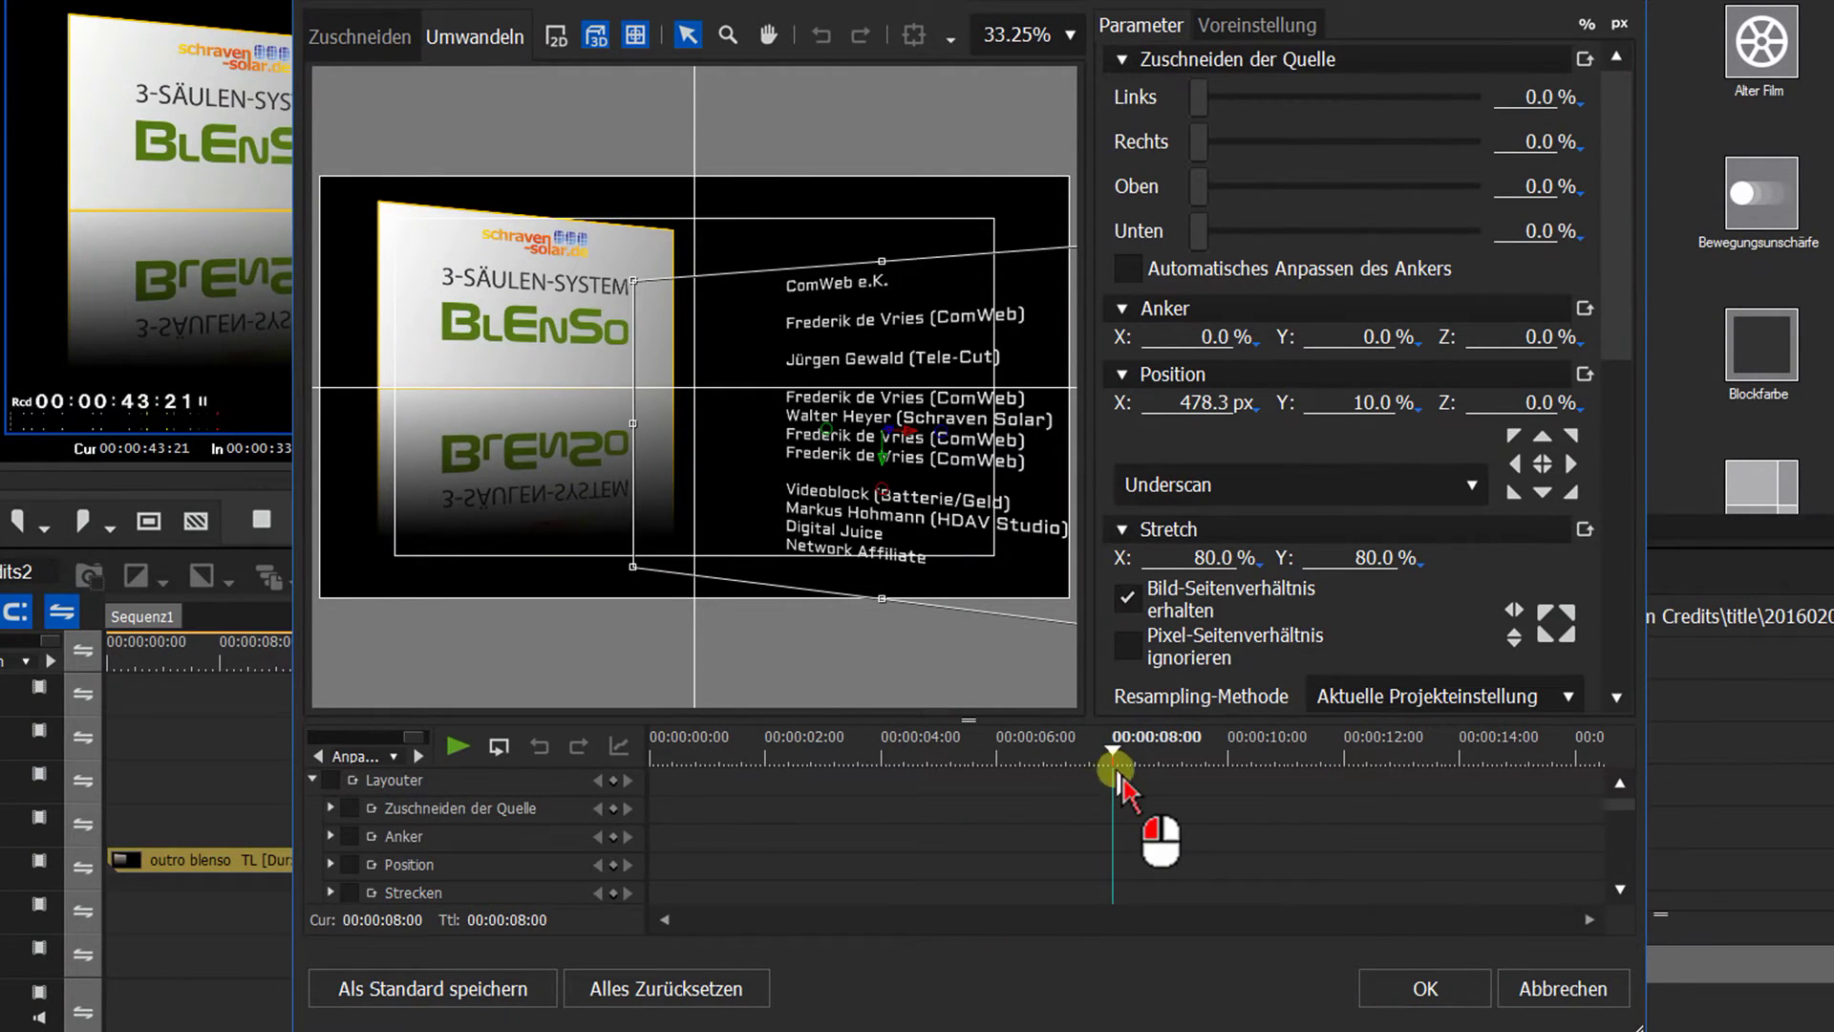
pyautogui.click(329, 780)
pyautogui.click(621, 781)
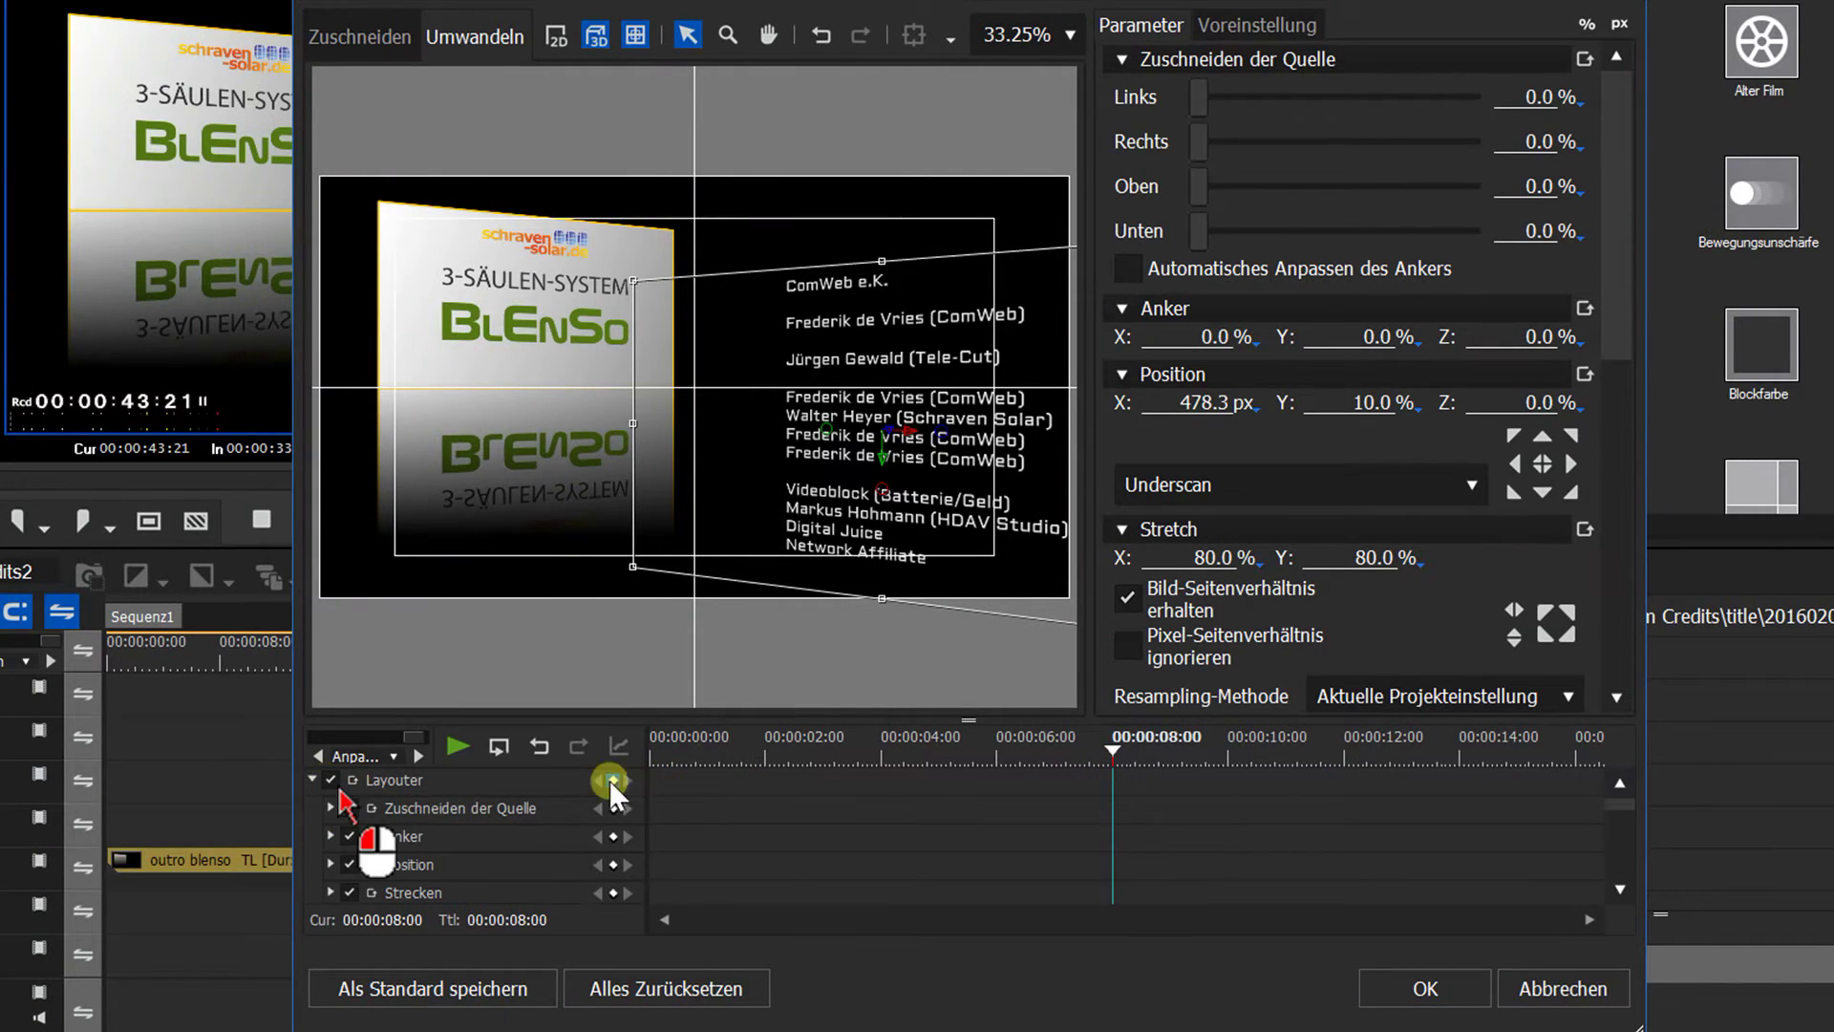
pyautogui.click(1114, 741)
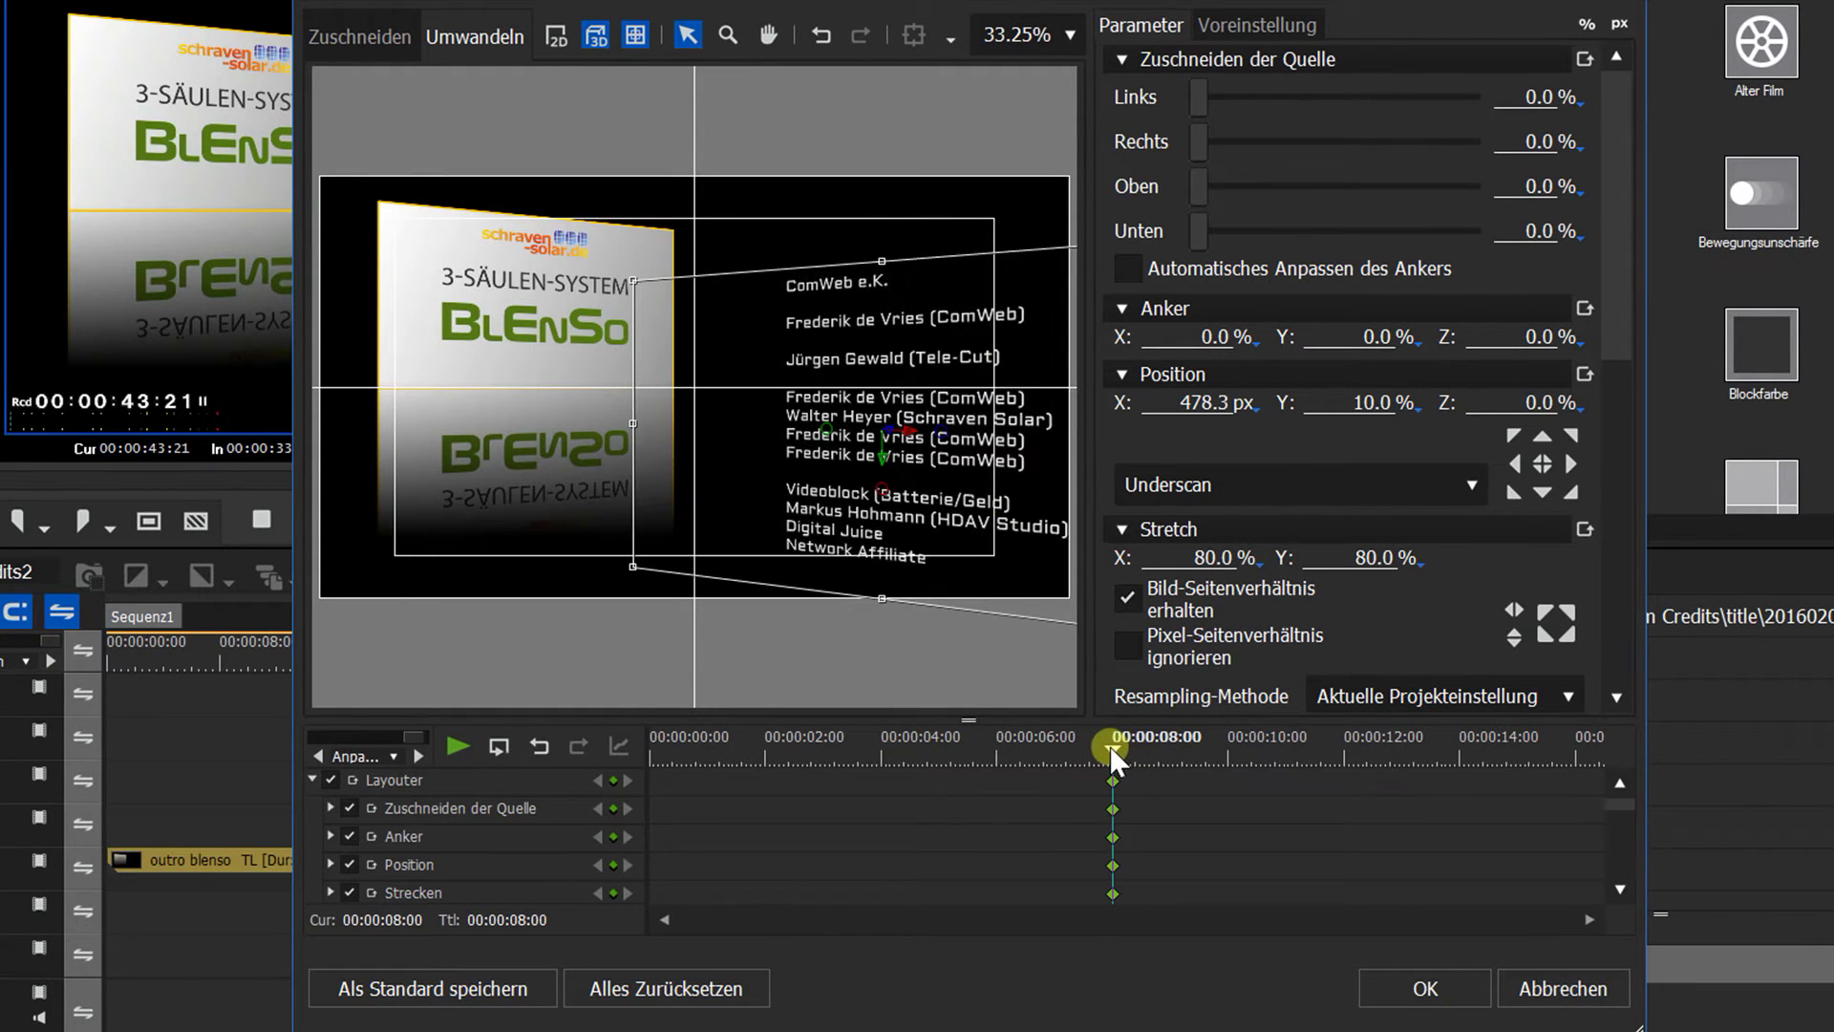
pyautogui.moveTo(1109, 745); pyautogui.dragTo(728, 764)
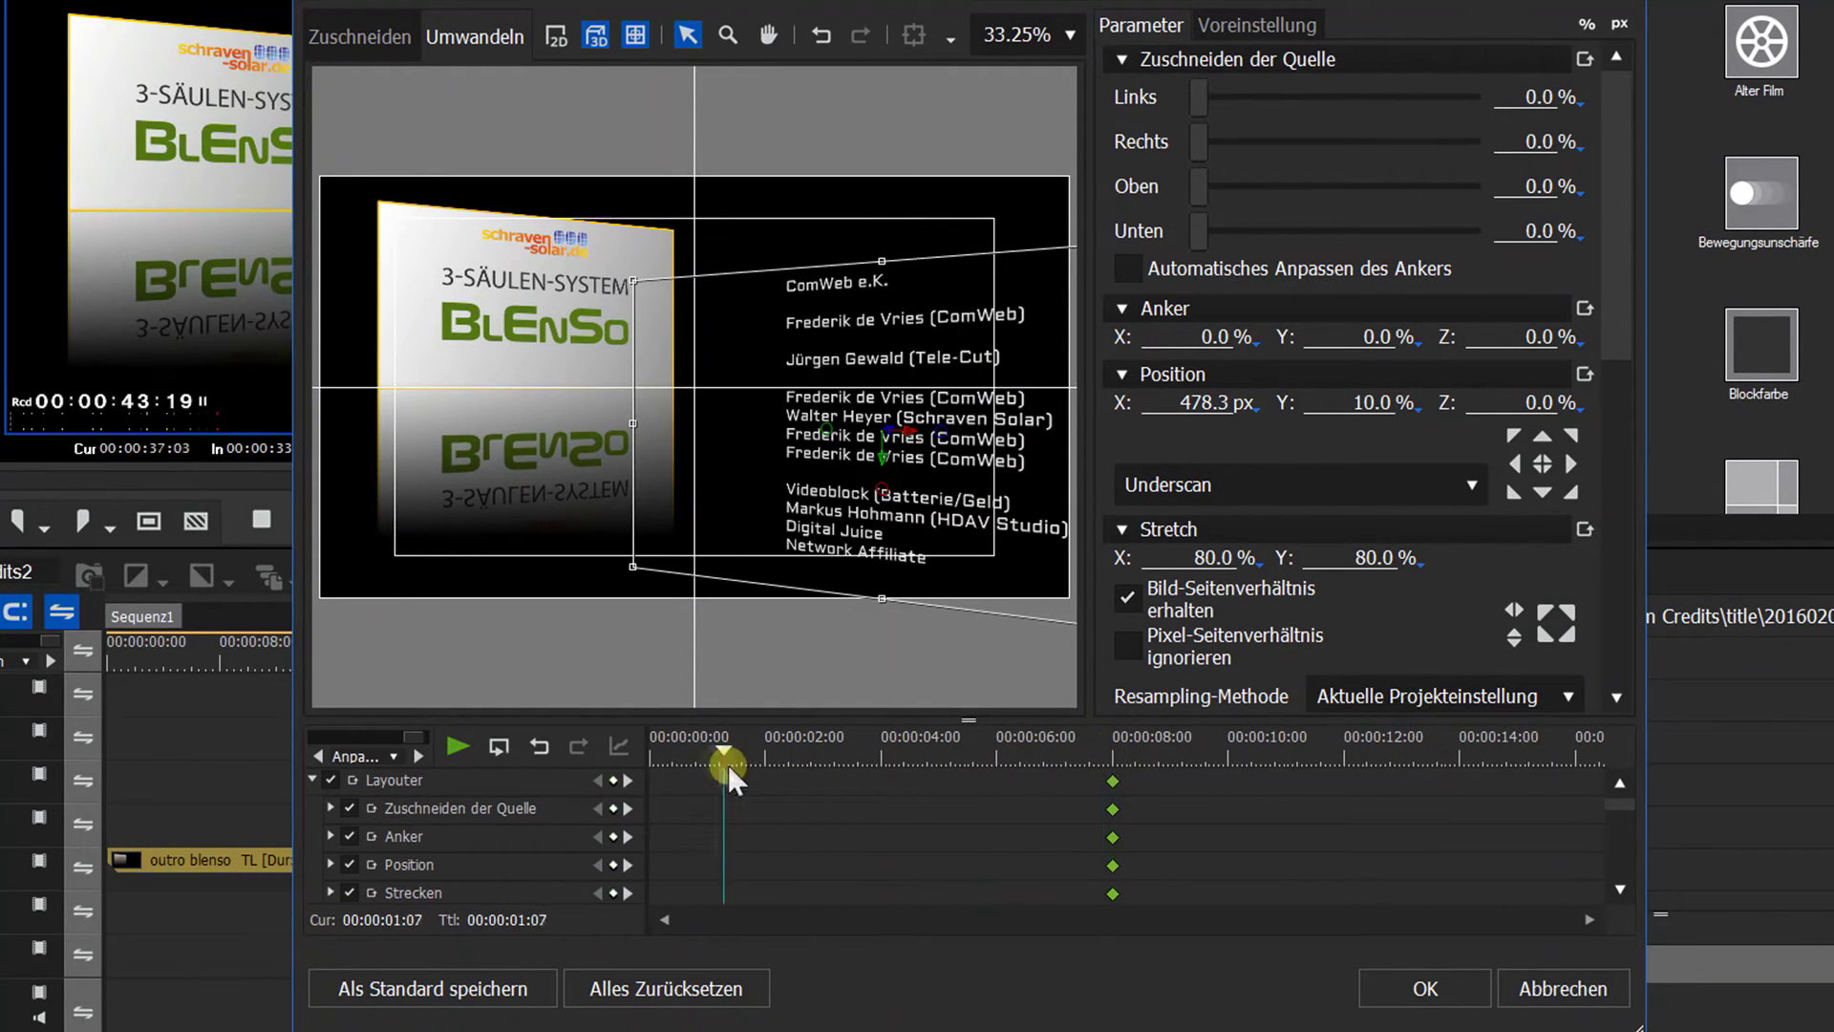
pyautogui.click(609, 781)
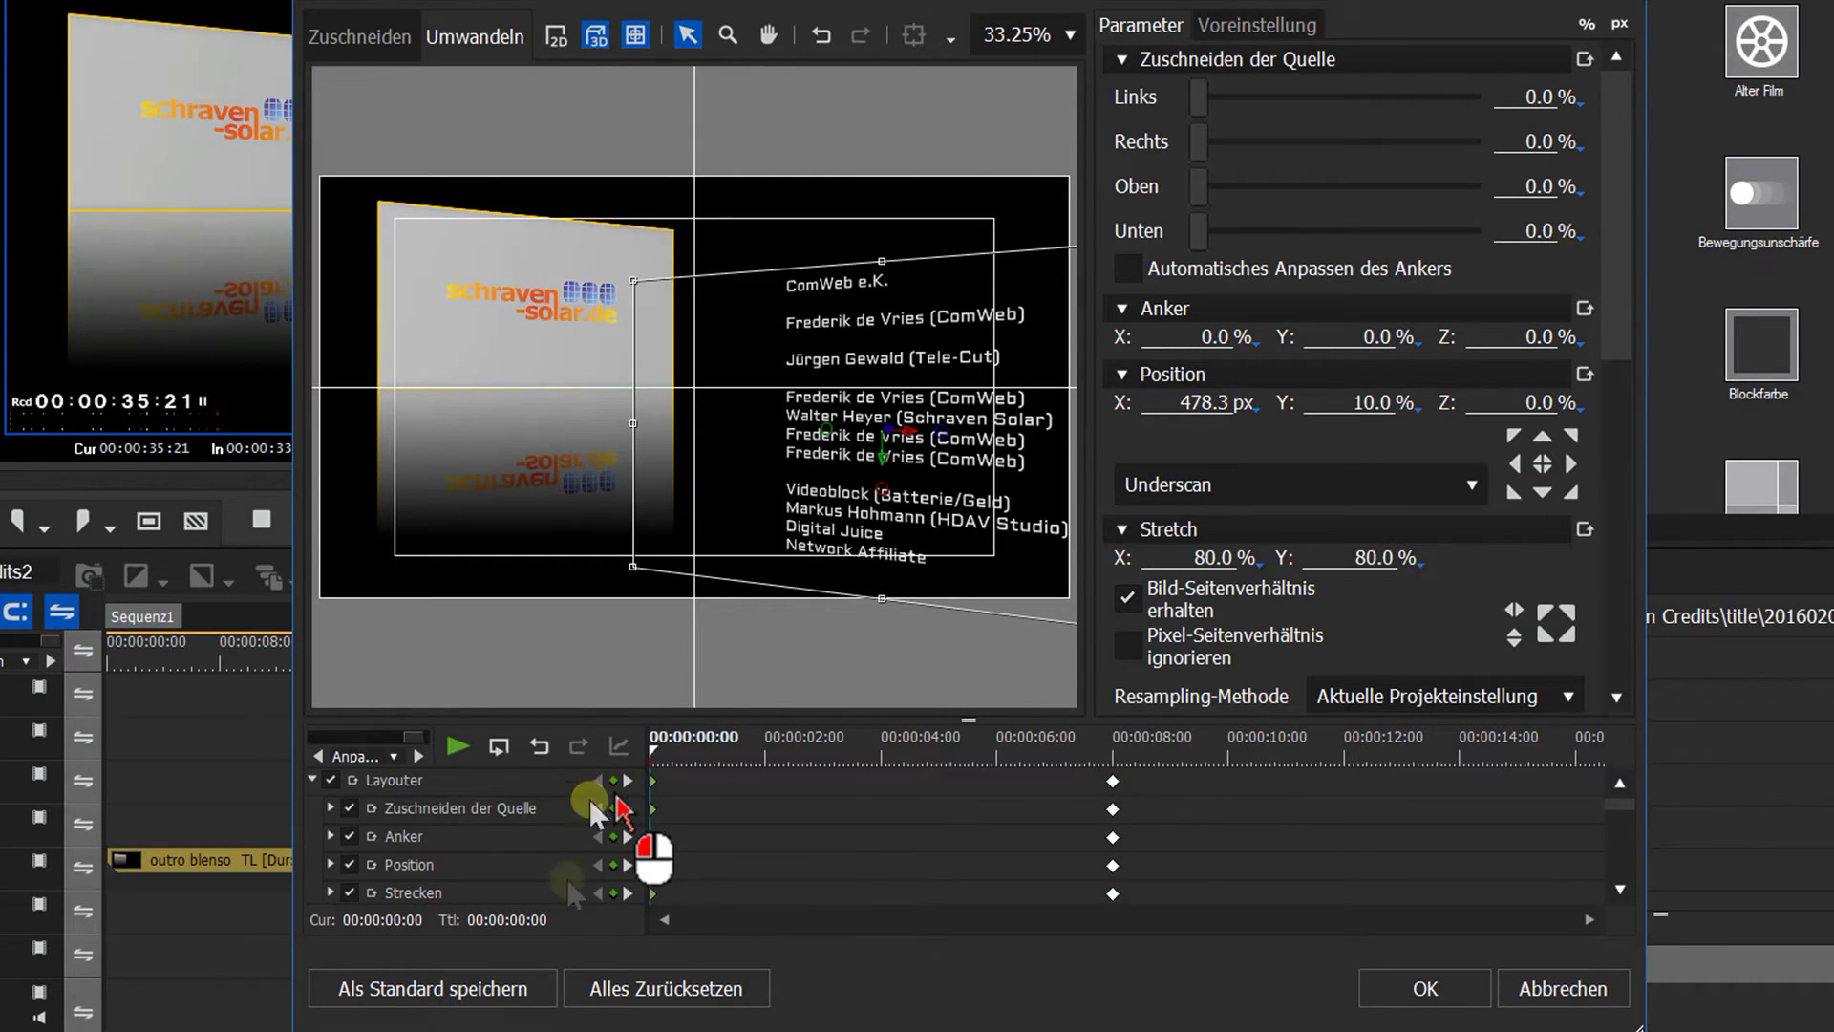
# - Set the credit names' Y position to 100% at the start keyframe, apply the layout and preview the scrolling credits in the sequence
pyautogui.click(1318, 404)
pyautogui.write('100')
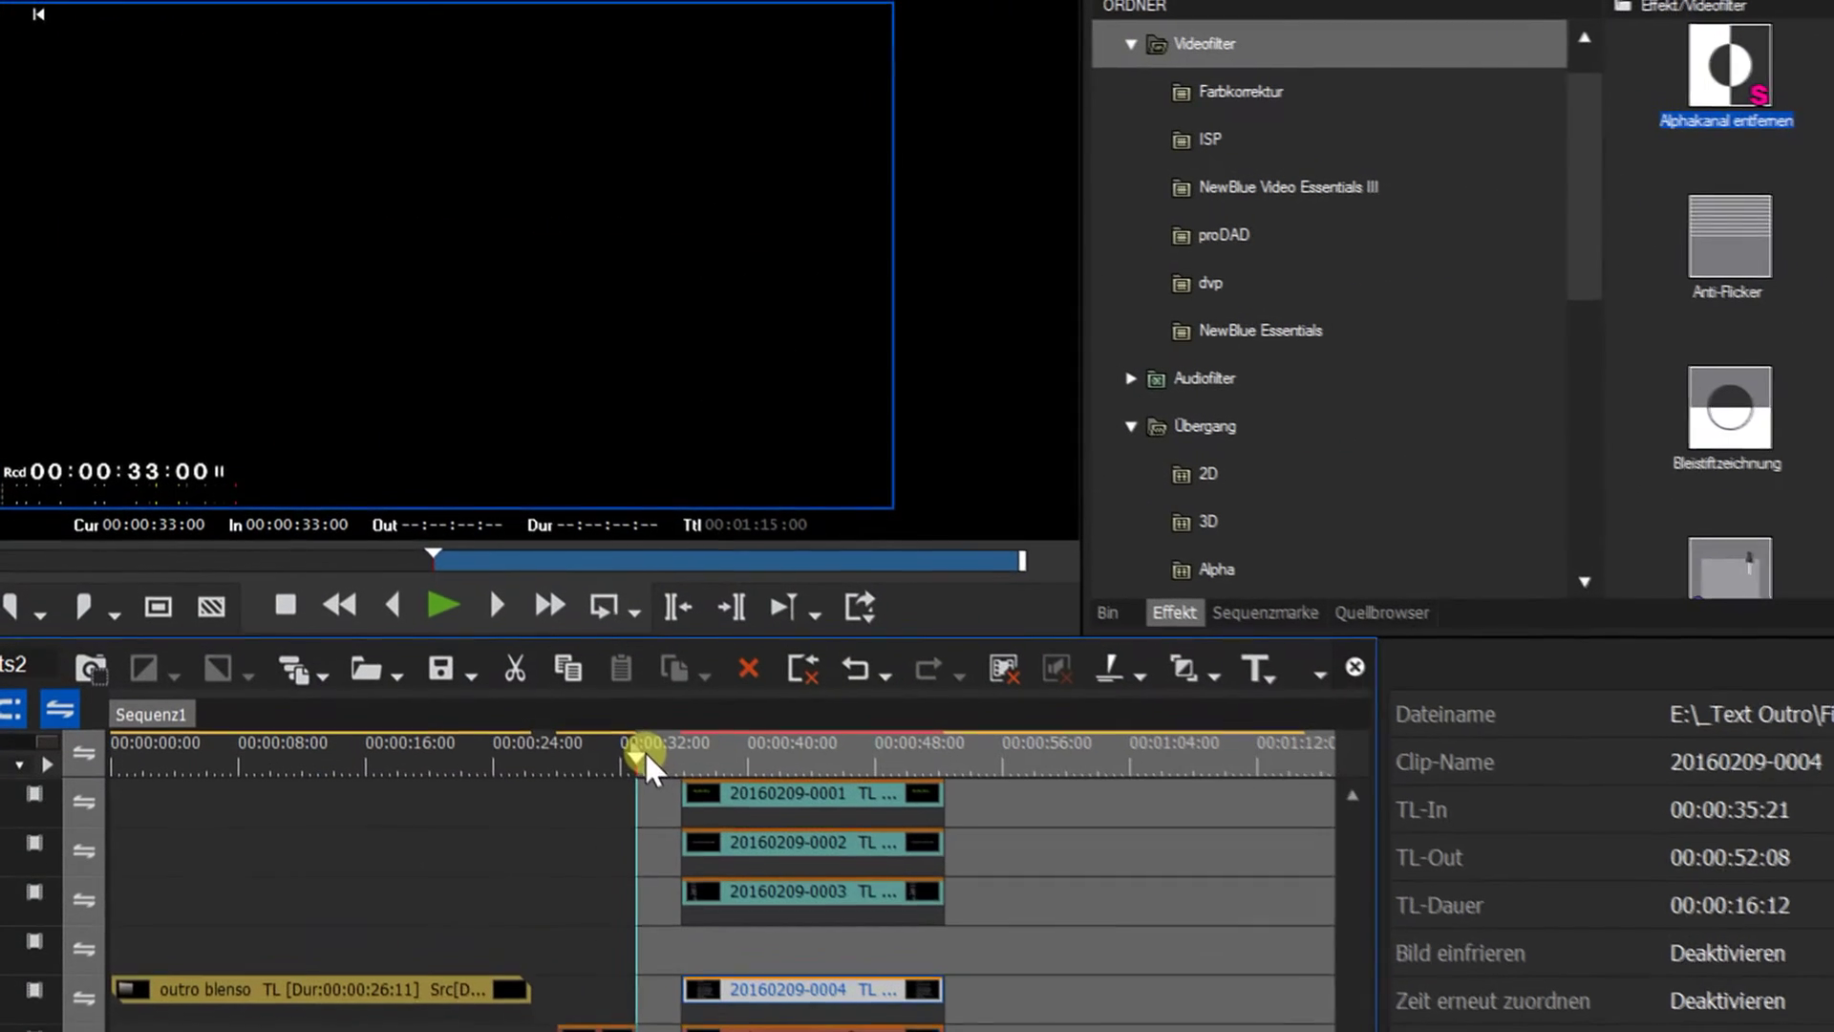
pyautogui.press('space')
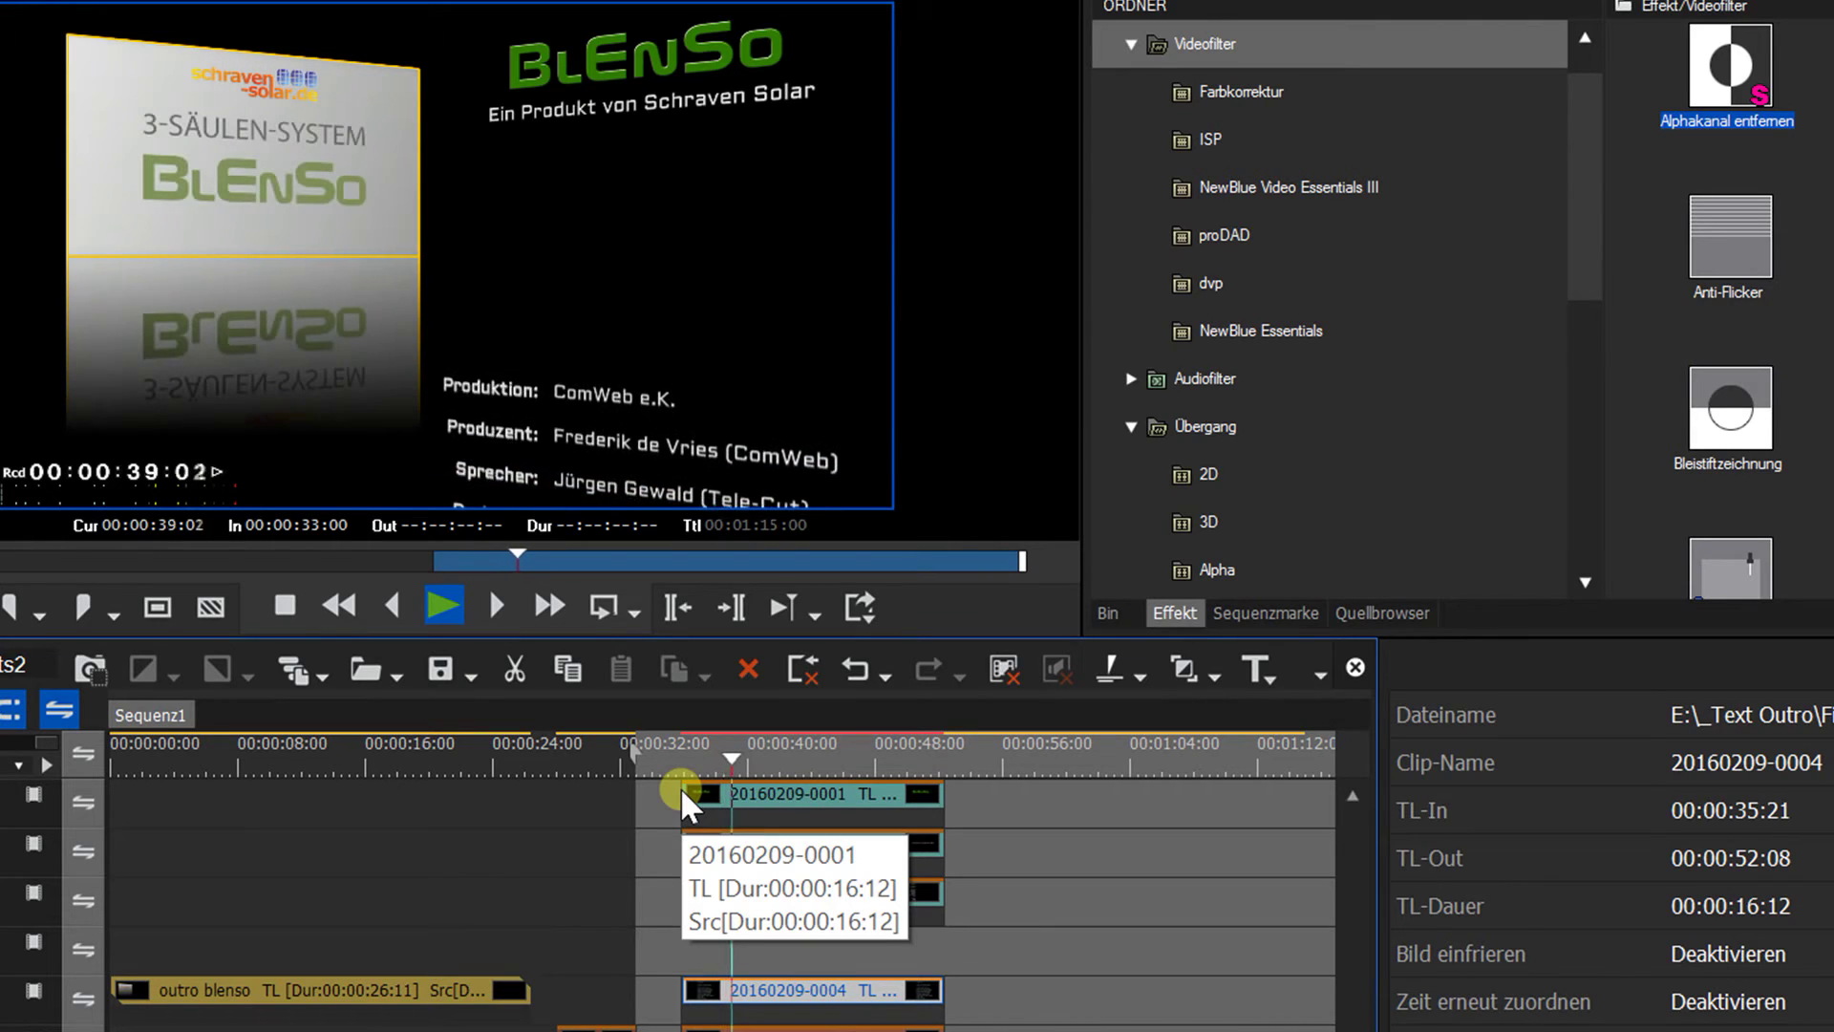
pyautogui.press('space')
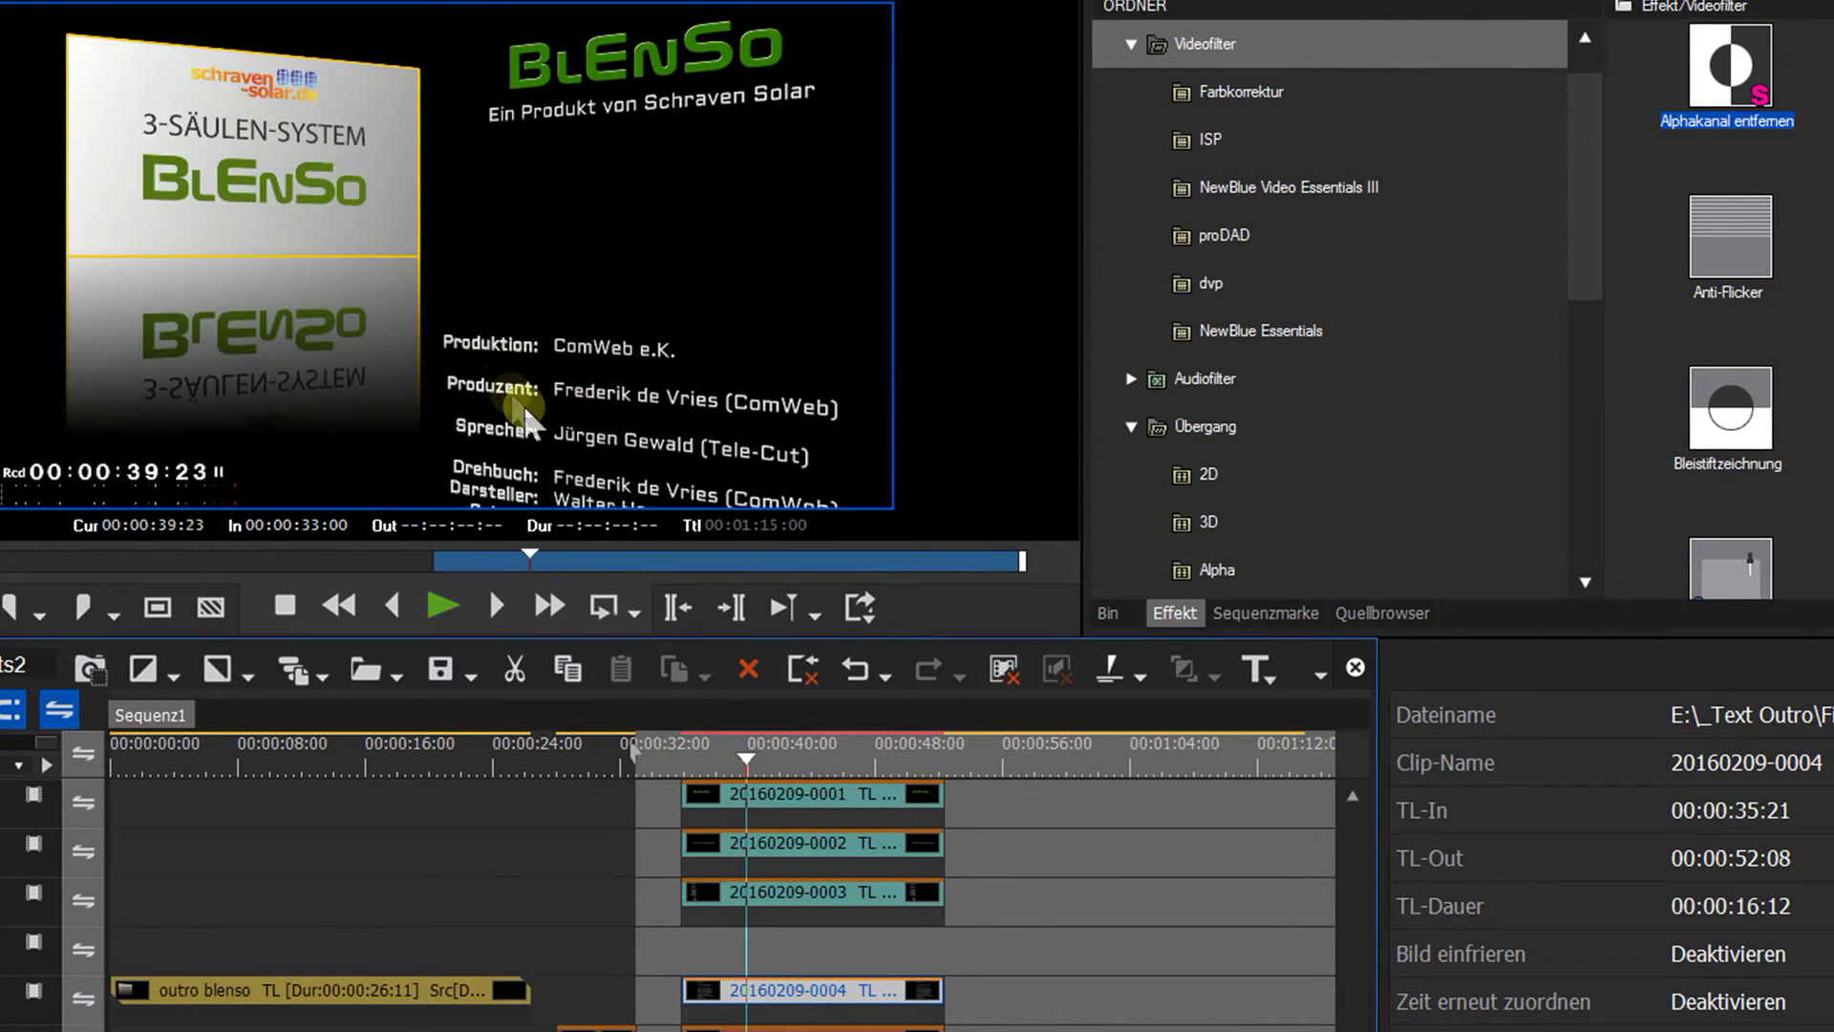
pyautogui.moveTo(810, 768); pyautogui.dragTo(758, 803)
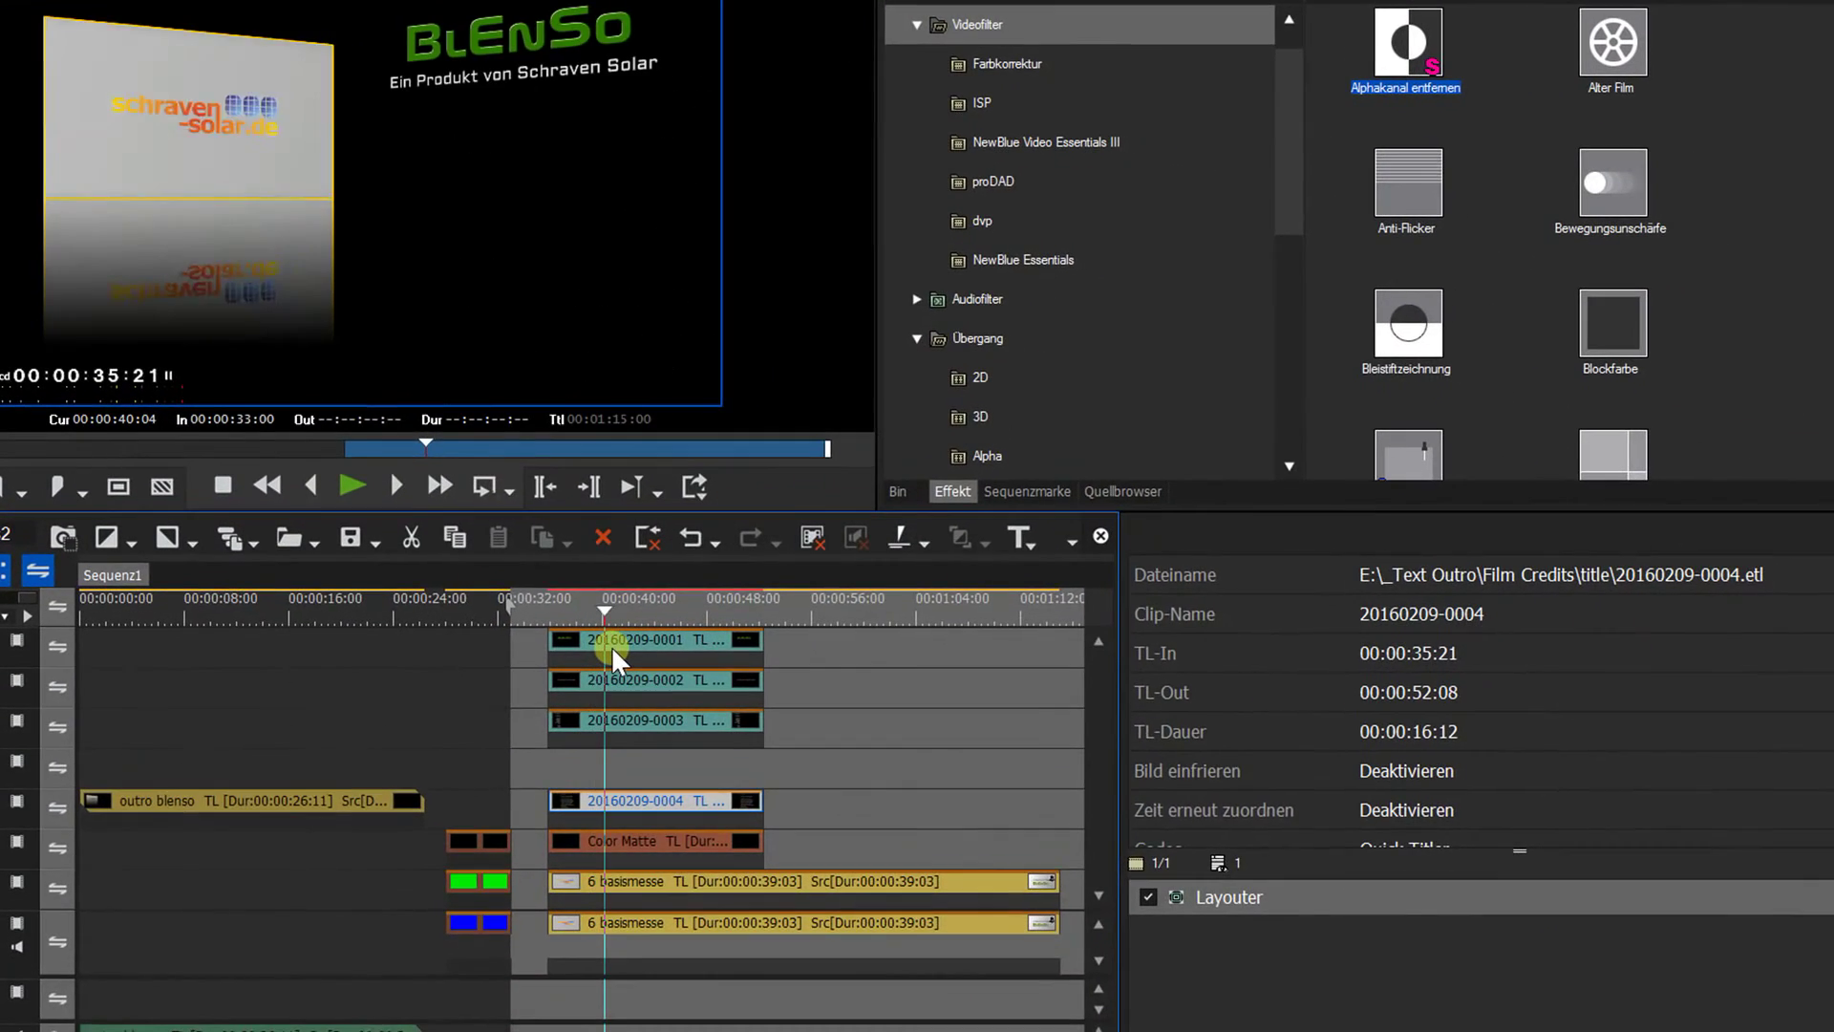
pyautogui.moveTo(611, 646)
pyautogui.mouseDown()
pyautogui.moveTo(699, 638)
pyautogui.moveTo(640, 666)
pyautogui.mouseUp()
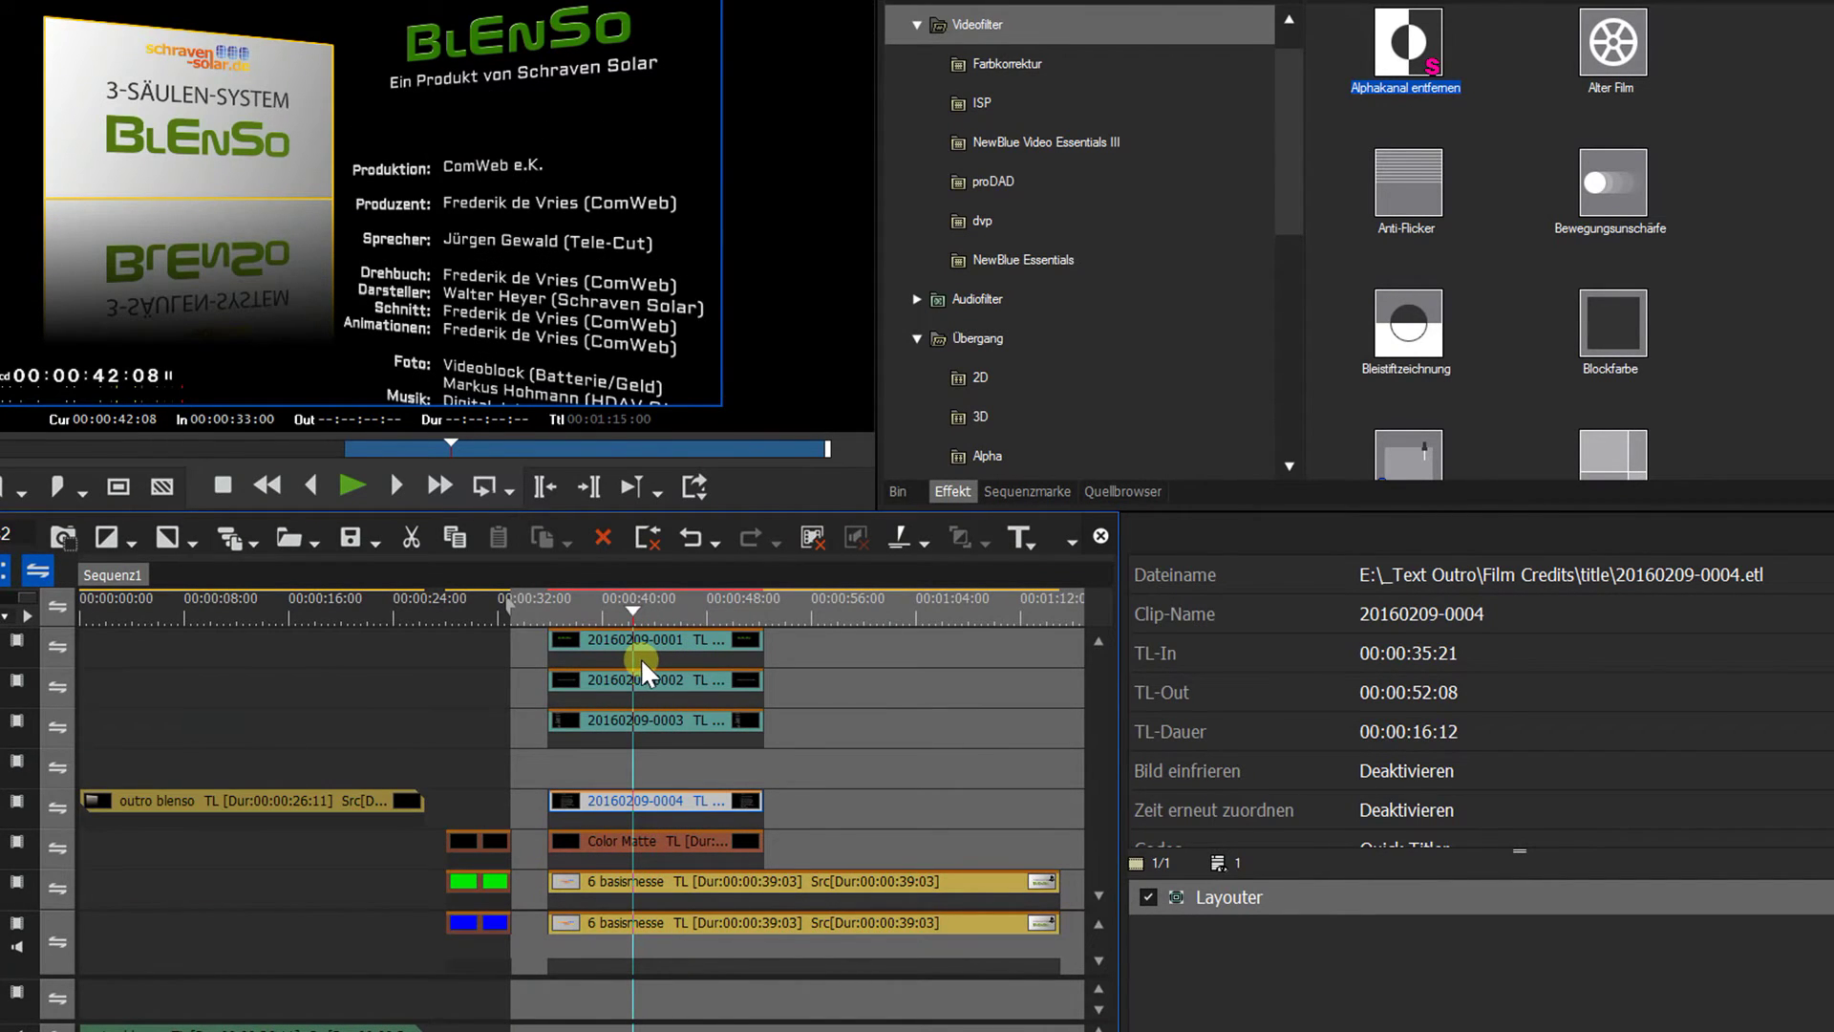
pyautogui.moveTo(655, 648); pyautogui.dragTo(690, 833)
pyautogui.moveTo(655, 770); pyautogui.dragTo(659, 771)
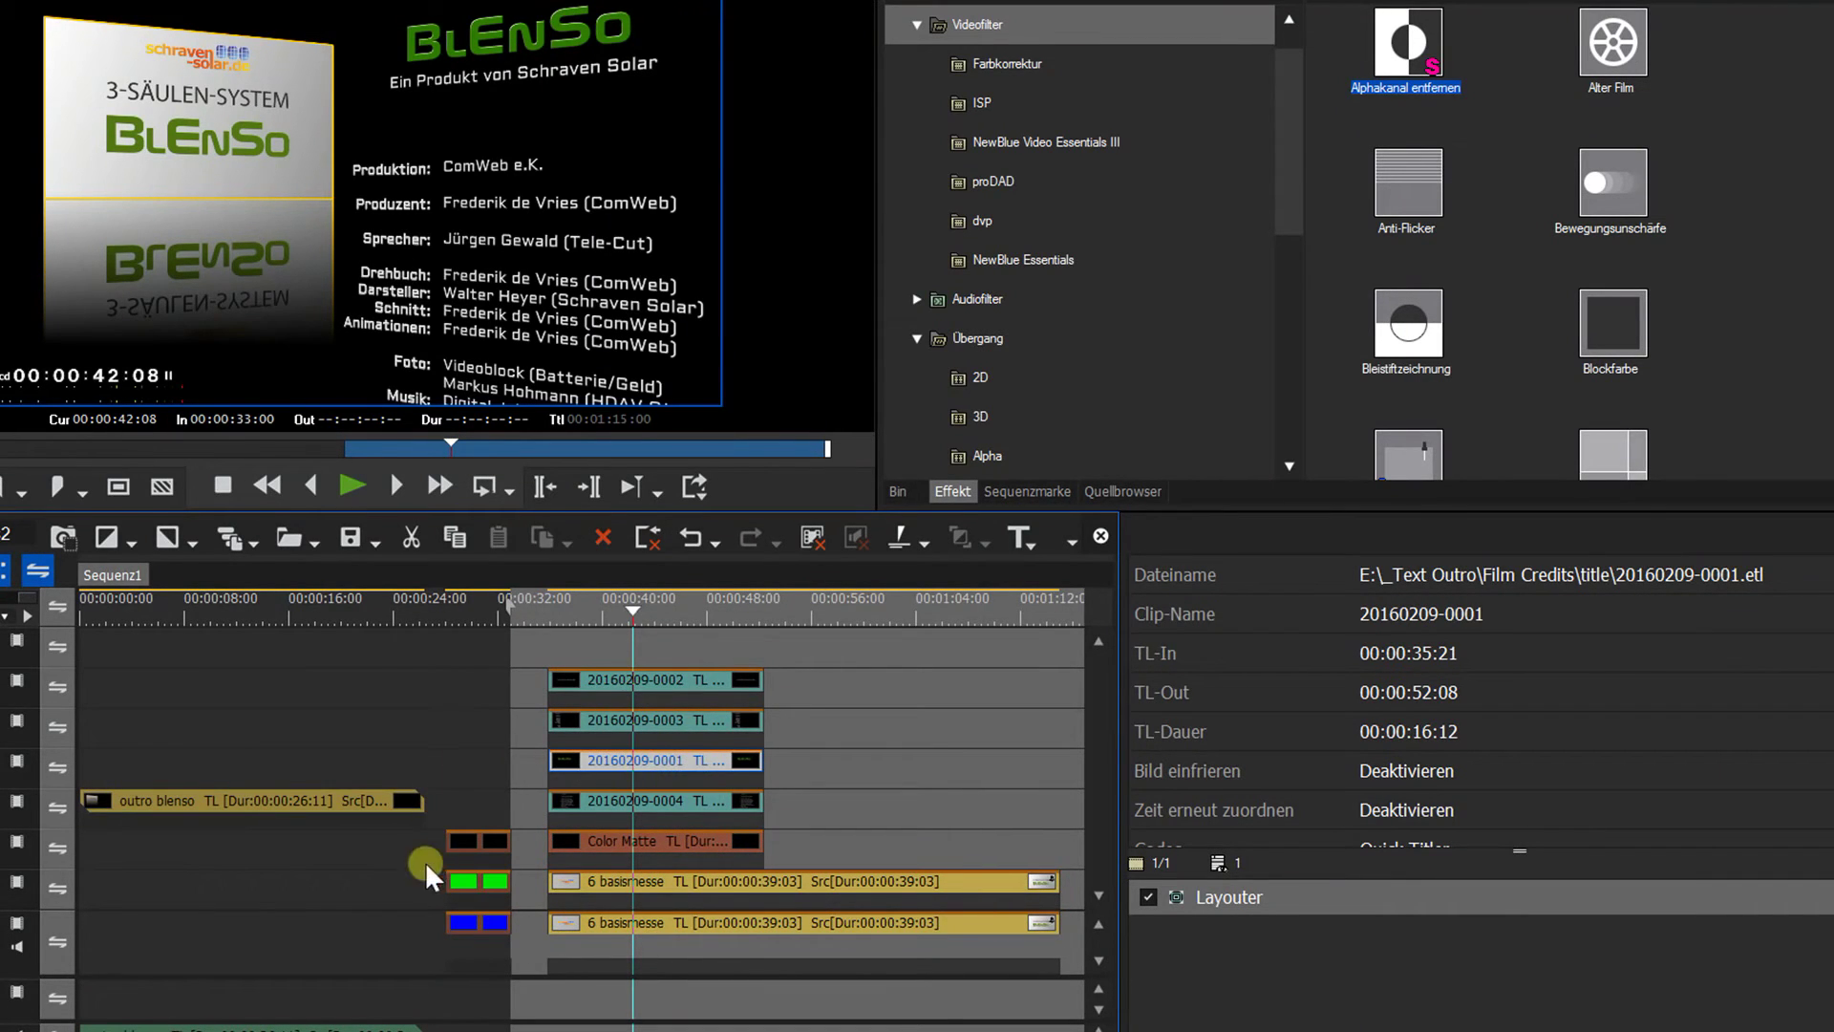
pyautogui.click(474, 840)
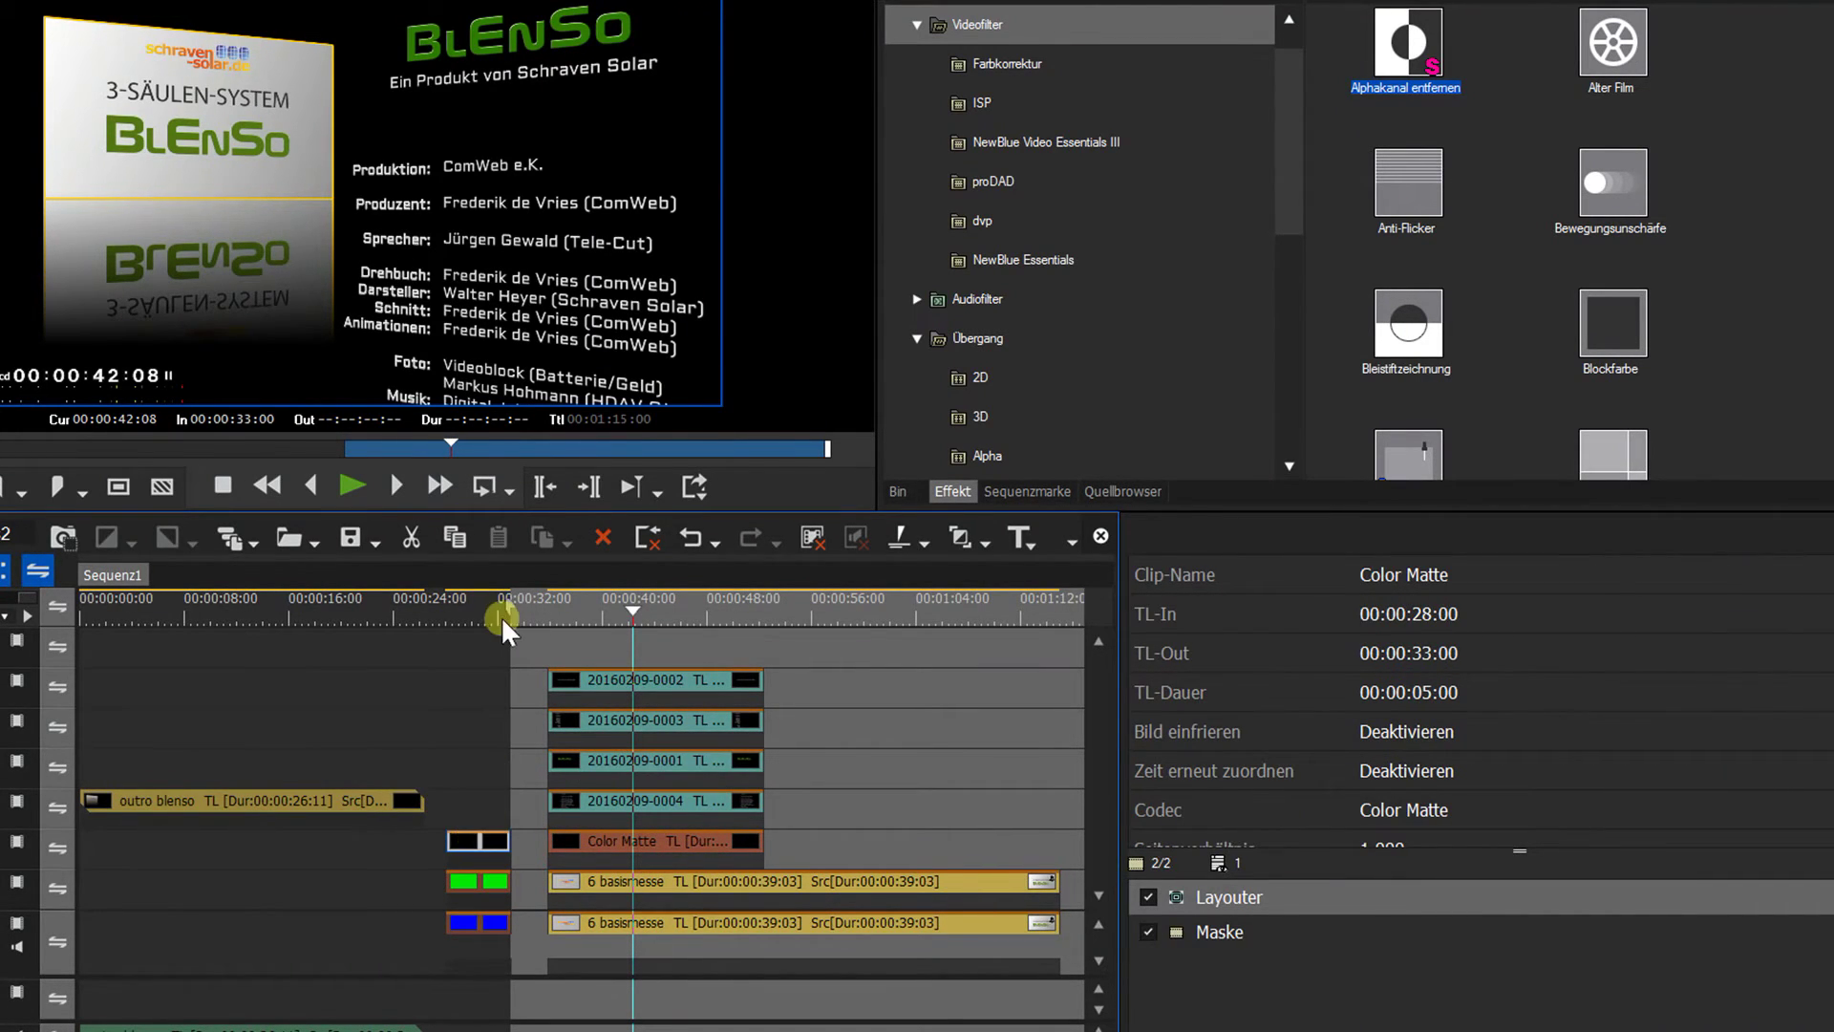
pyautogui.keyDown('ctrl'); pyautogui.click(483, 844); pyautogui.keyUp('ctrl')
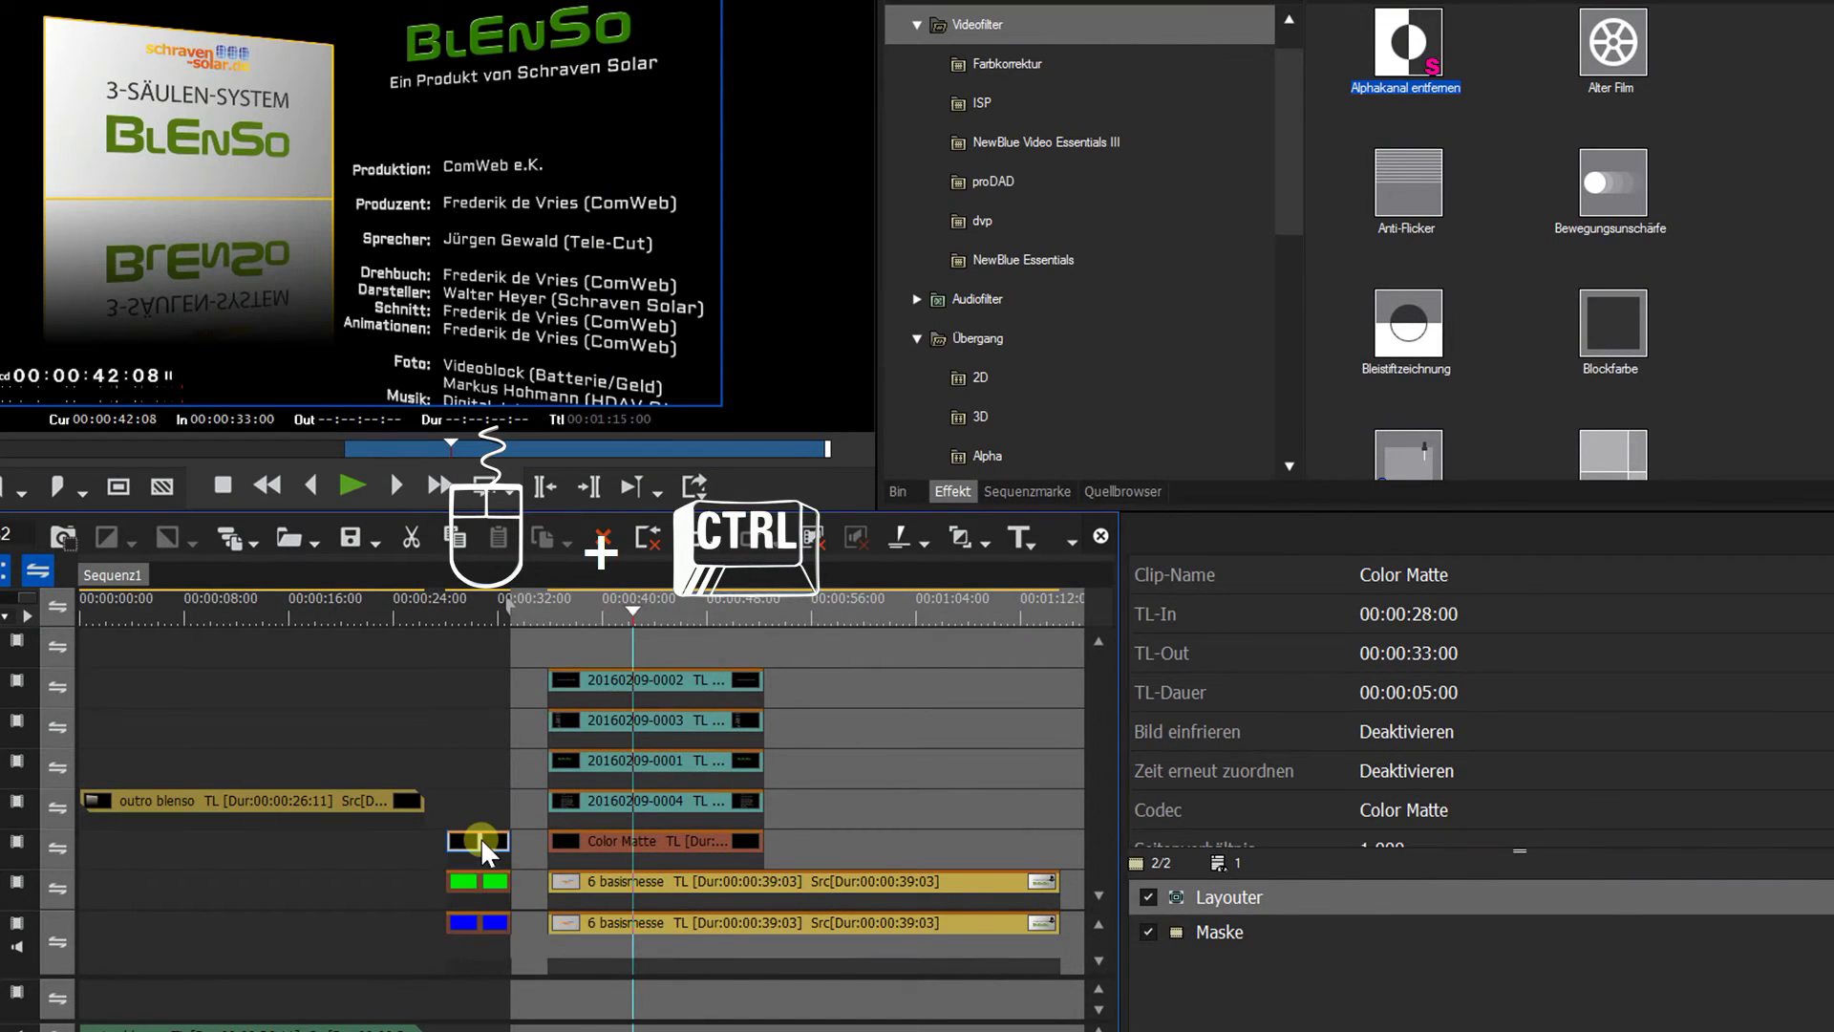
pyautogui.moveTo(483, 846); pyautogui.dragTo(654, 654)
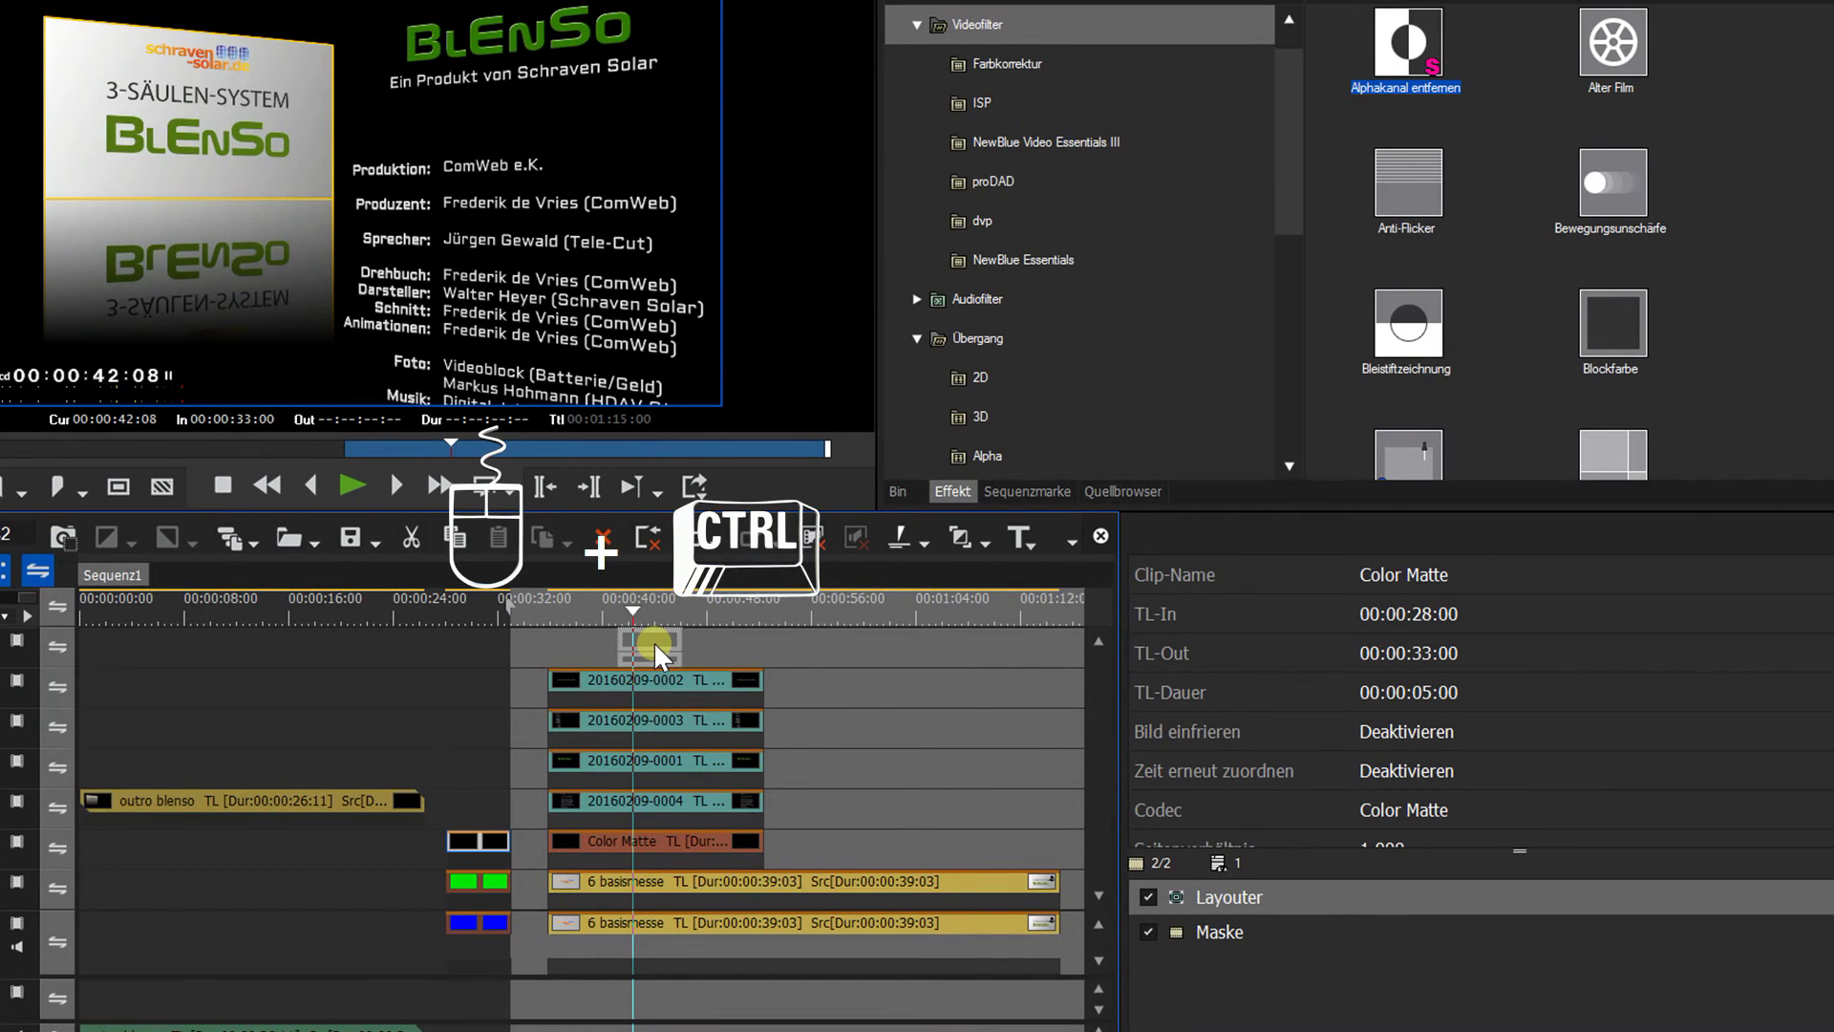
pyautogui.moveTo(655, 657); pyautogui.dragTo(656, 658)
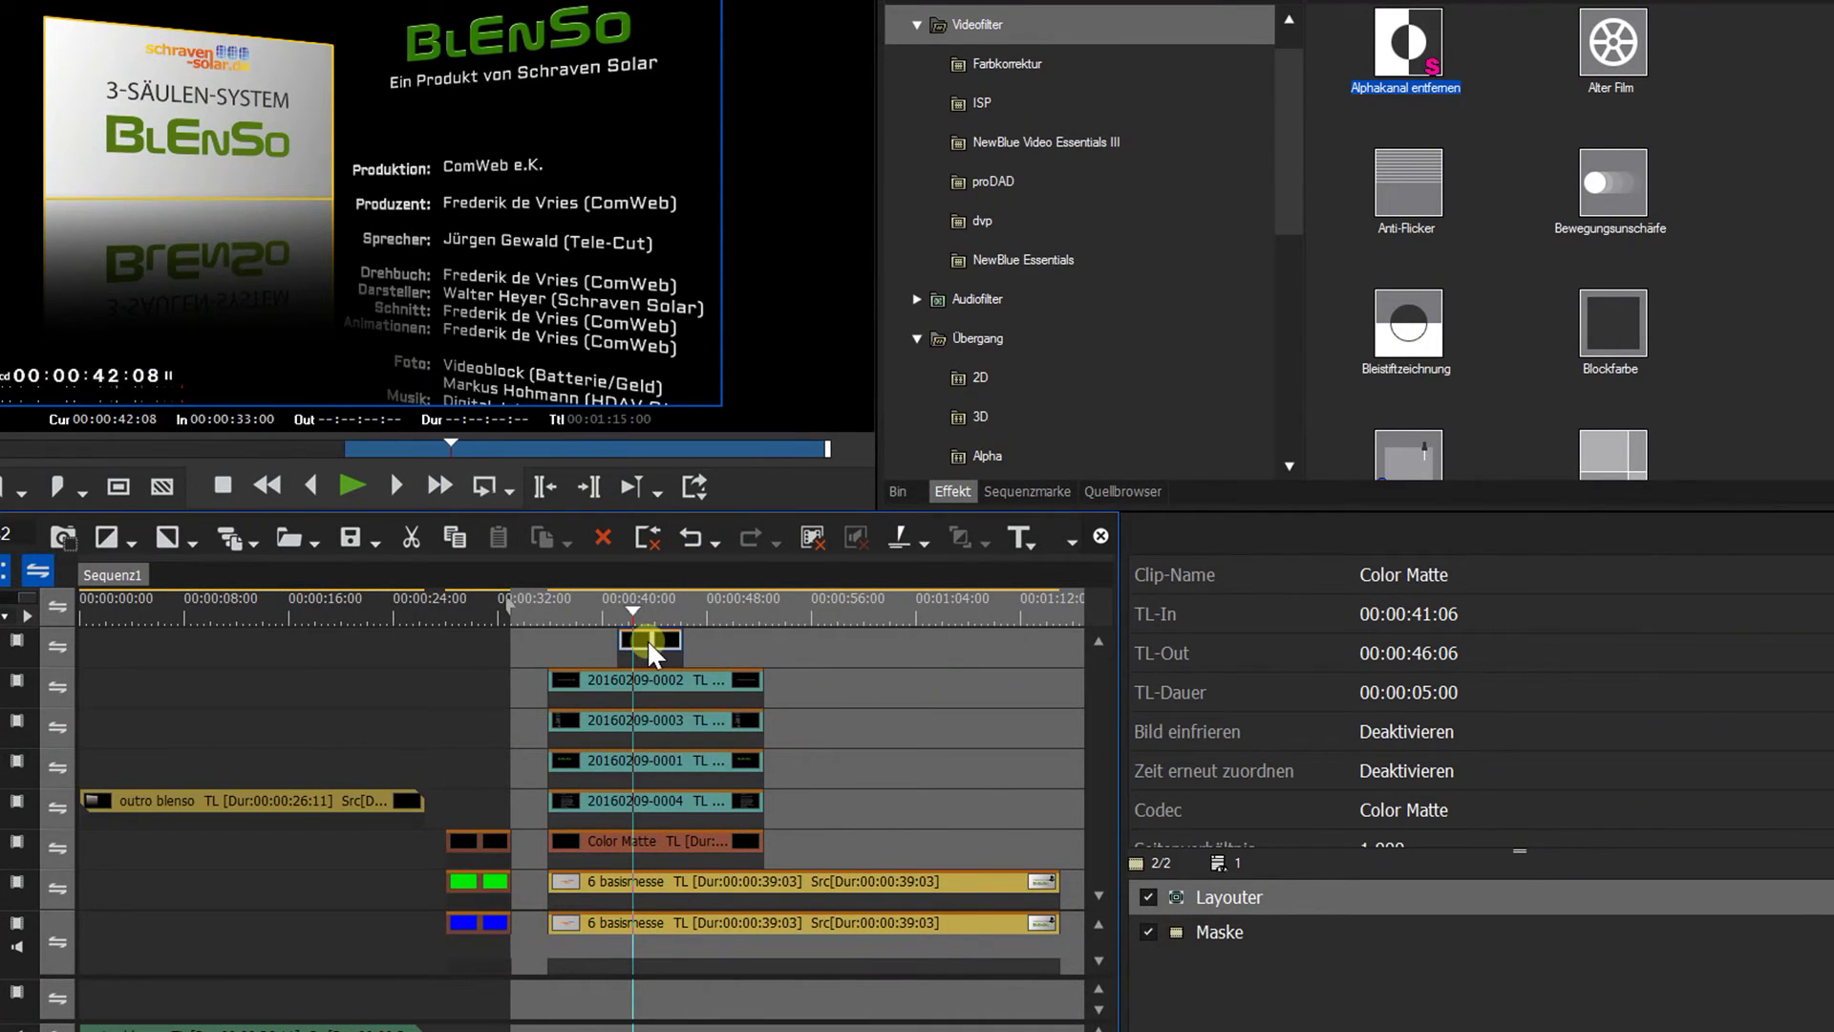
# - Examine the mask in the Maske filter settings of the copied Color Matte
pyautogui.click(1245, 908)
pyautogui.doubleClick(1218, 931)
pyautogui.moveTo(521, 658); pyautogui.dragTo(1057, 699)
pyautogui.click(1608, 921)
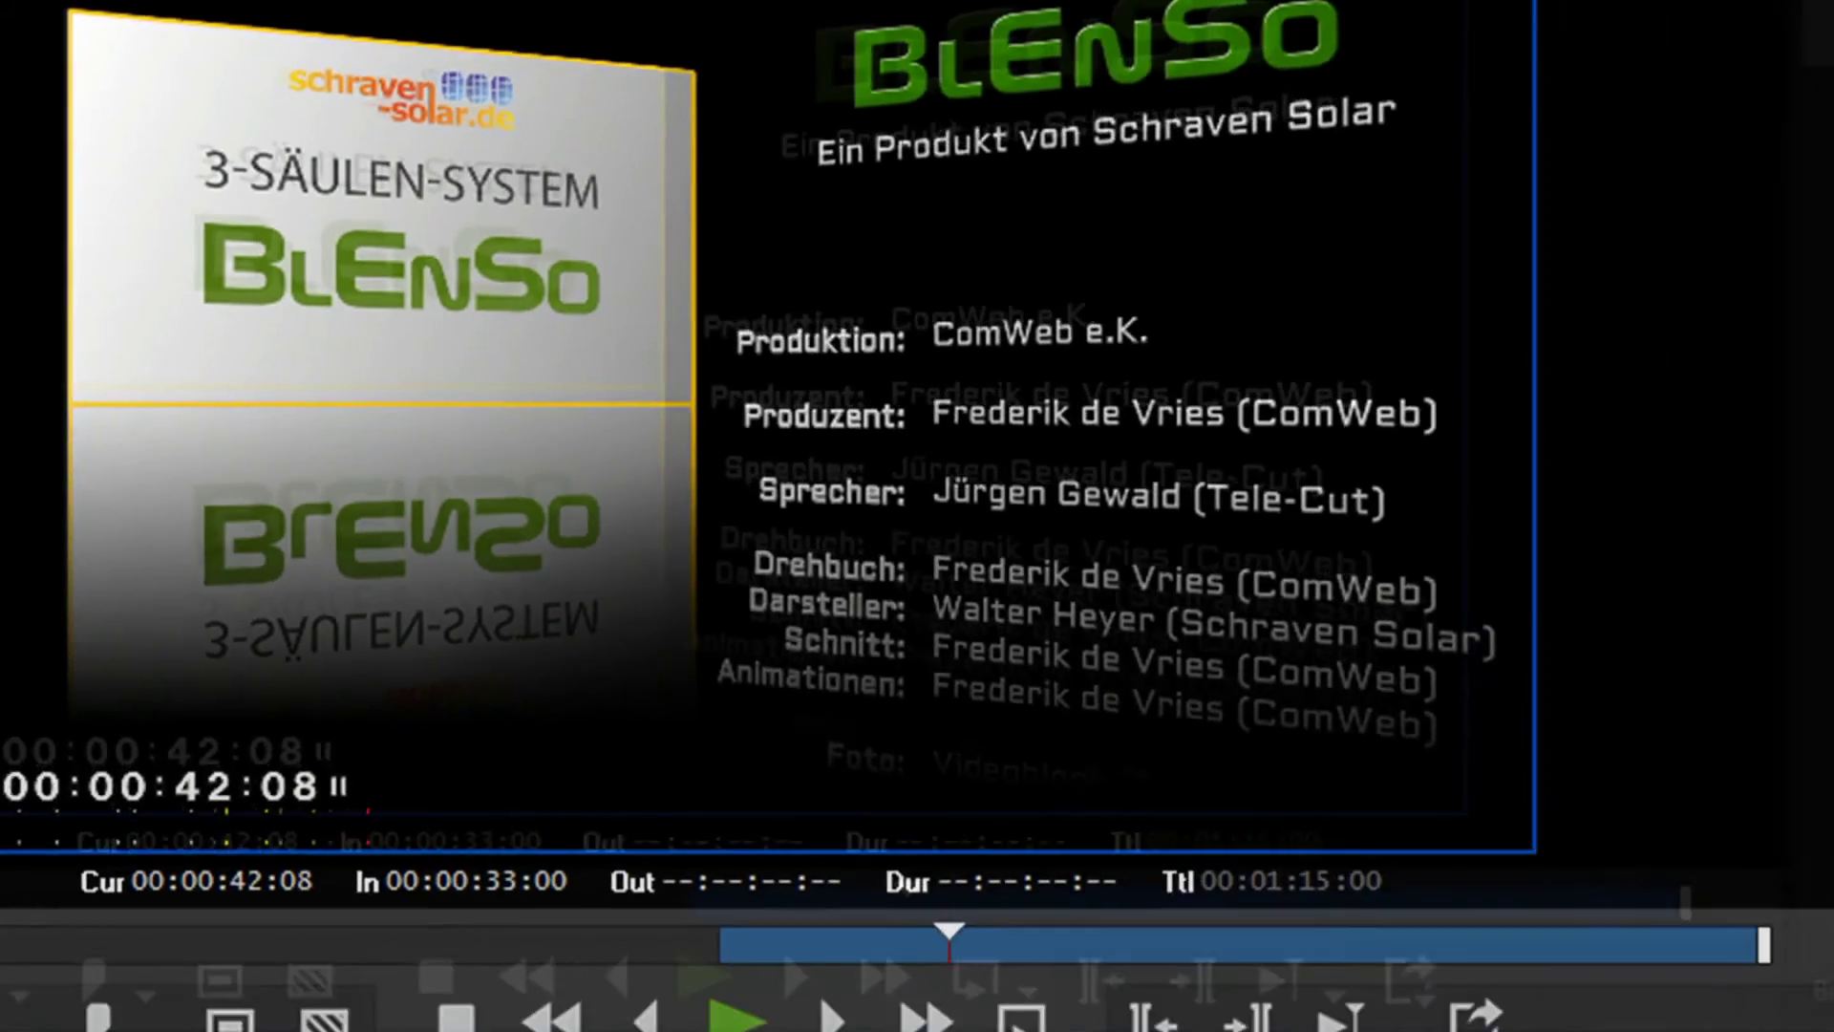
# - Align the copied Color Matte with the titles, spanning 00:00:35:21 to 00:00:52:08, and play back the credits fade
pyautogui.moveTo(597, 660); pyautogui.dragTo(741, 618)
pyautogui.moveTo(535, 604); pyautogui.dragTo(533, 754)
pyautogui.press('space')
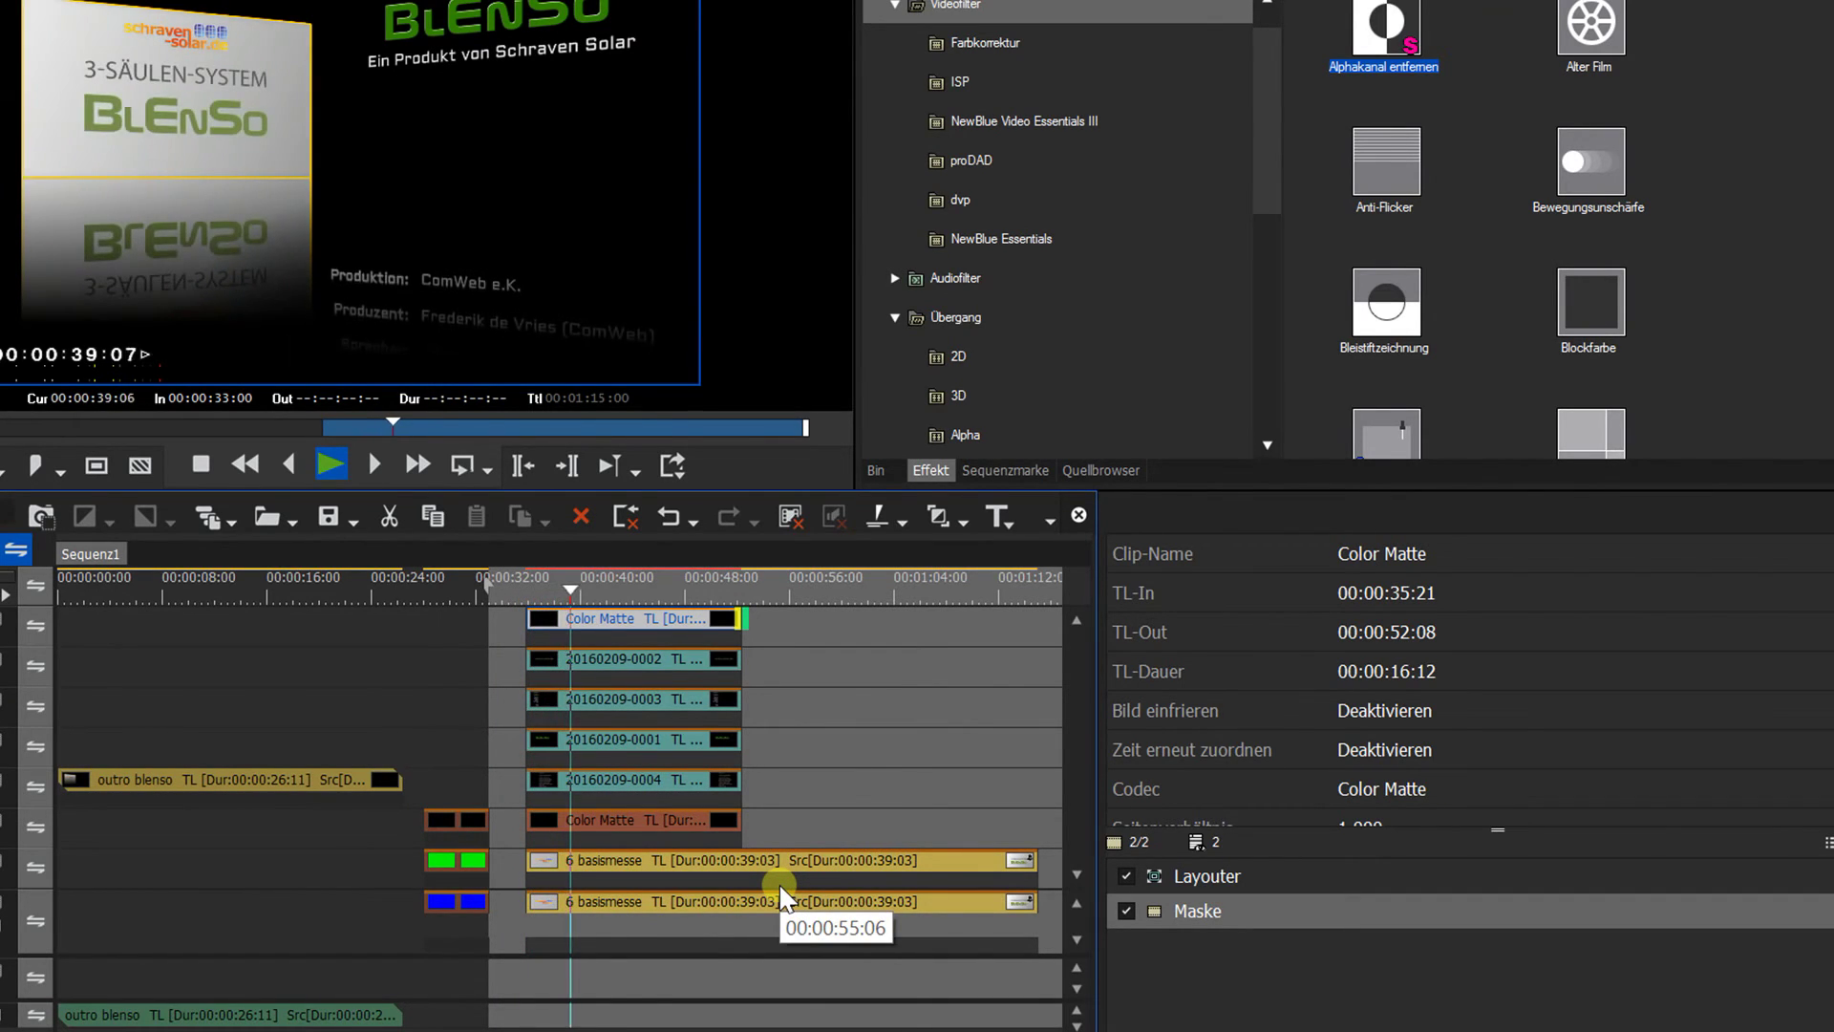
pyautogui.press('space')
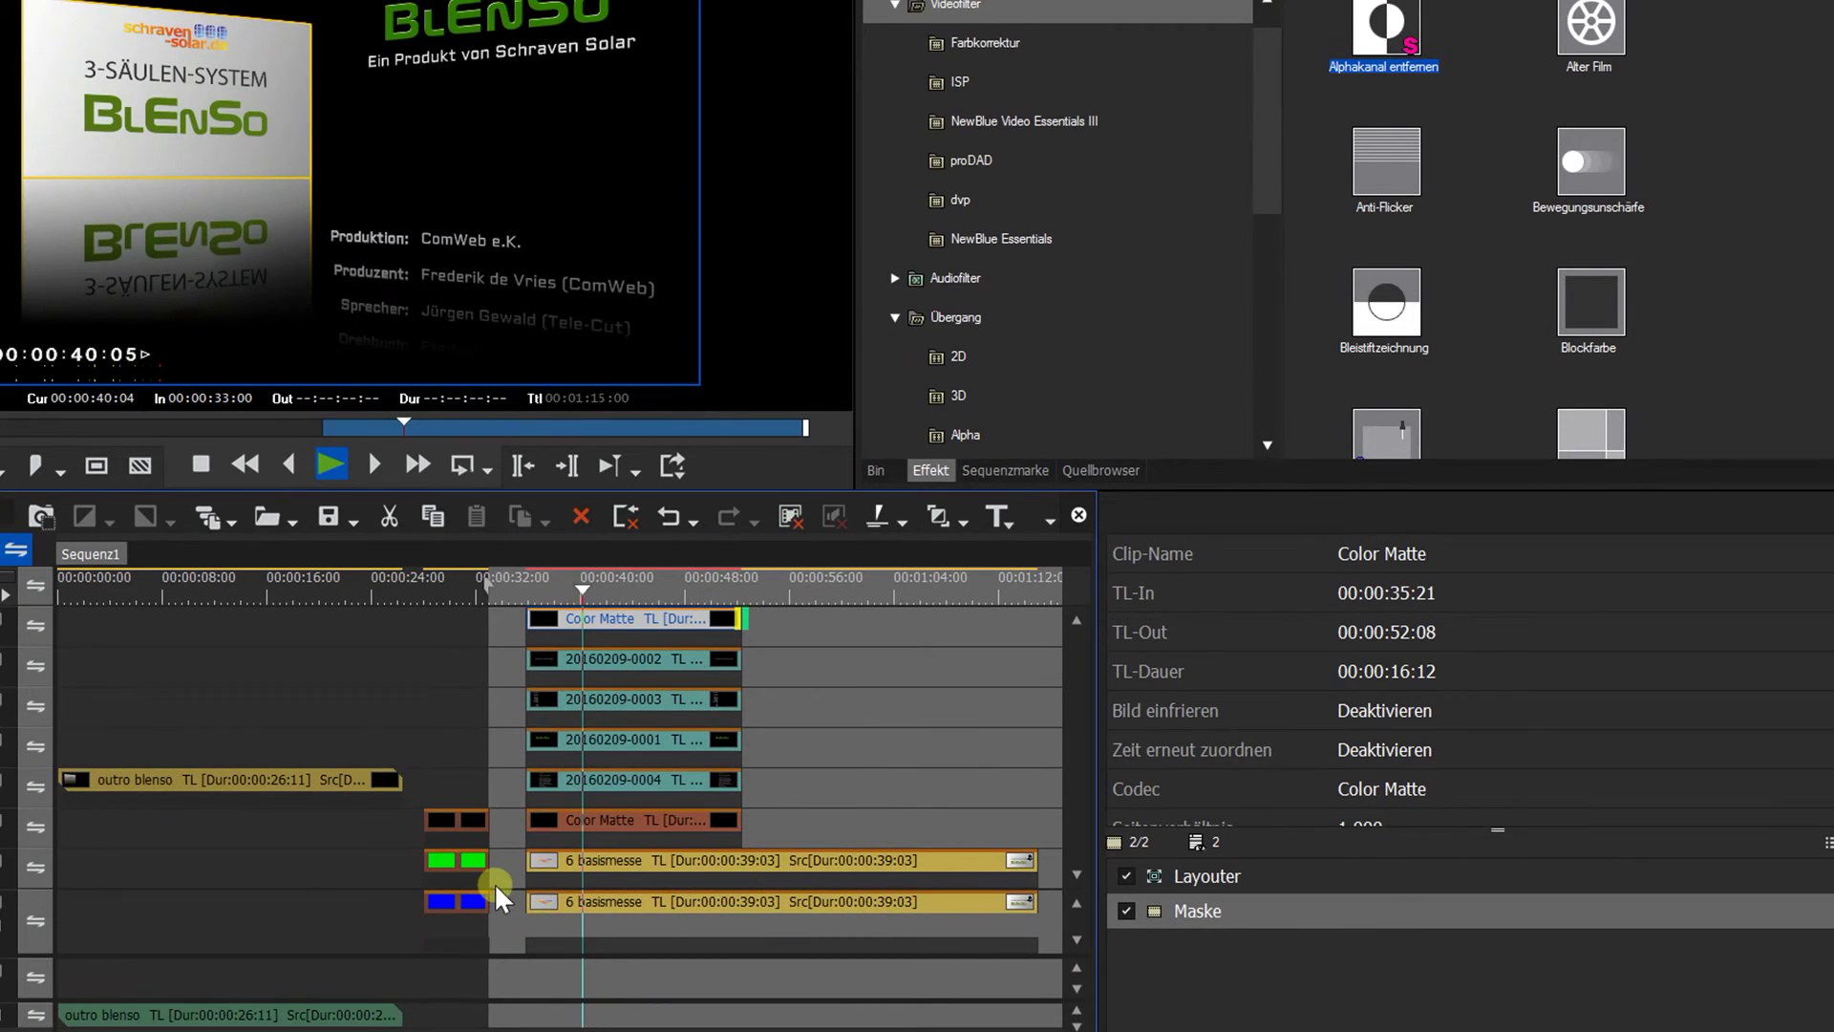
# - Move the top Color Matte and the four title clips together so that they start at 00:00:28:00
pyautogui.click(636, 867)
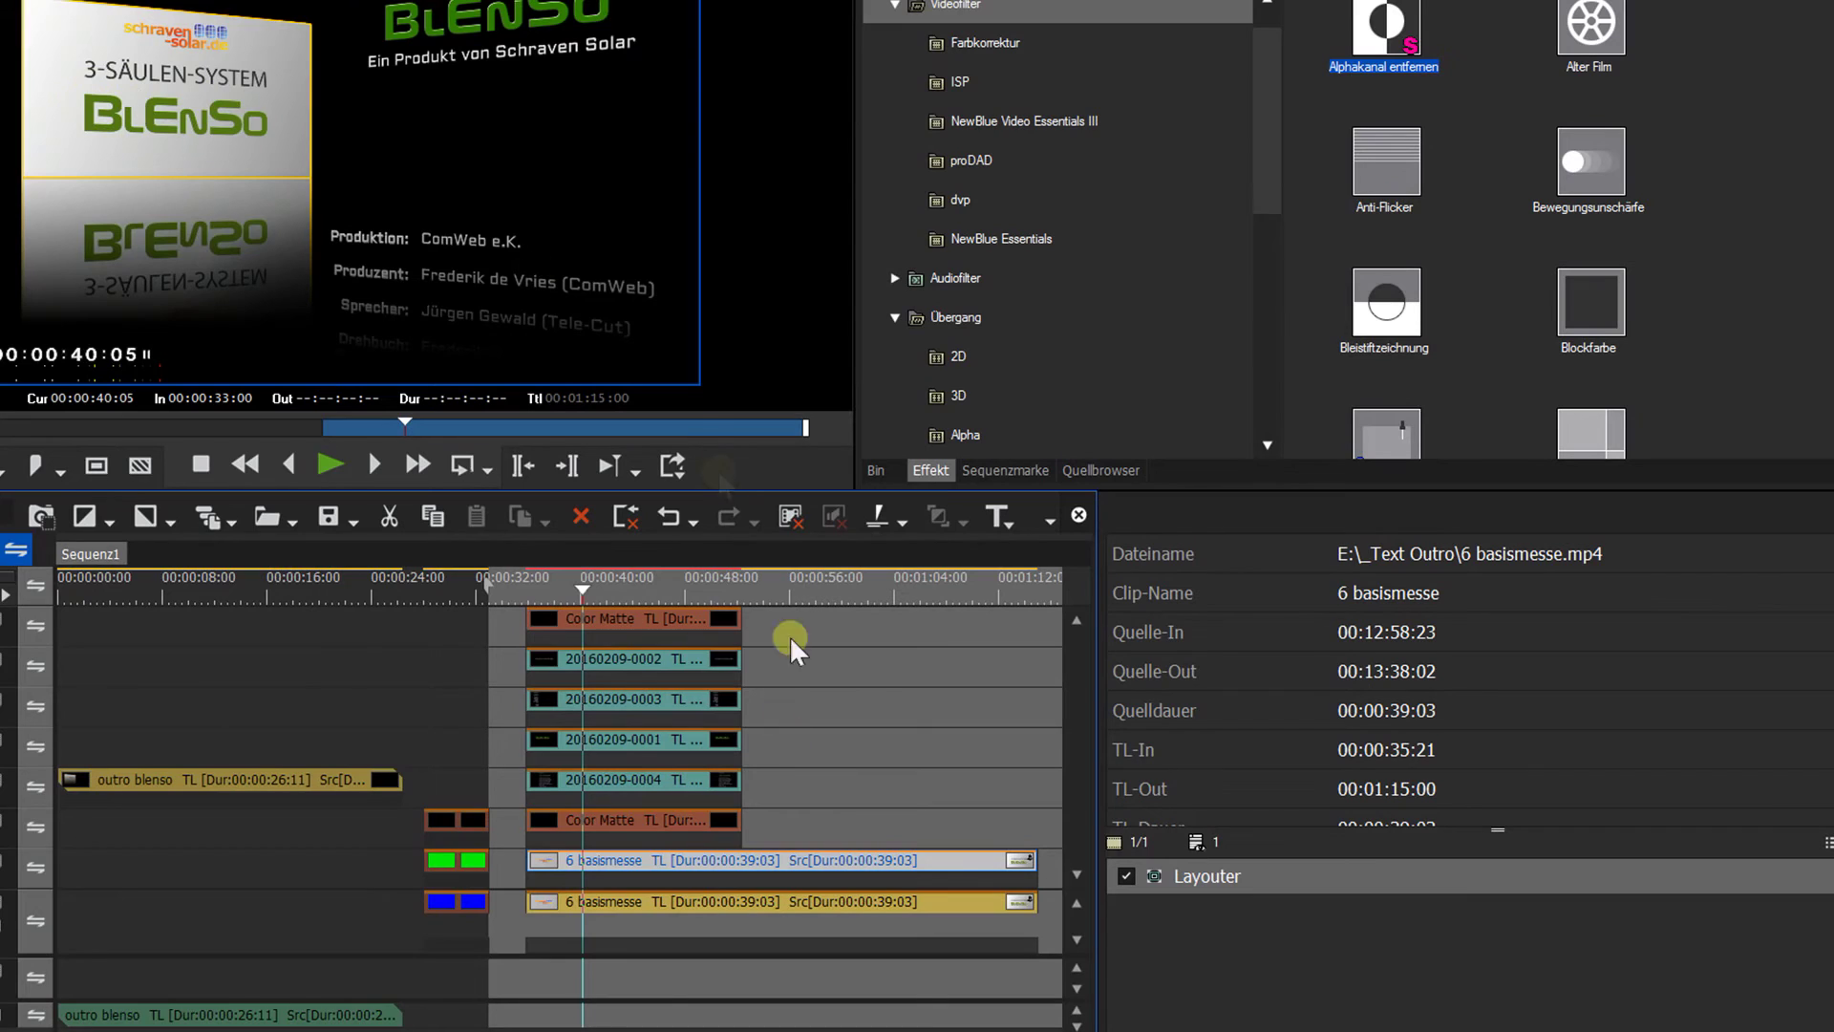
pyautogui.click(666, 994)
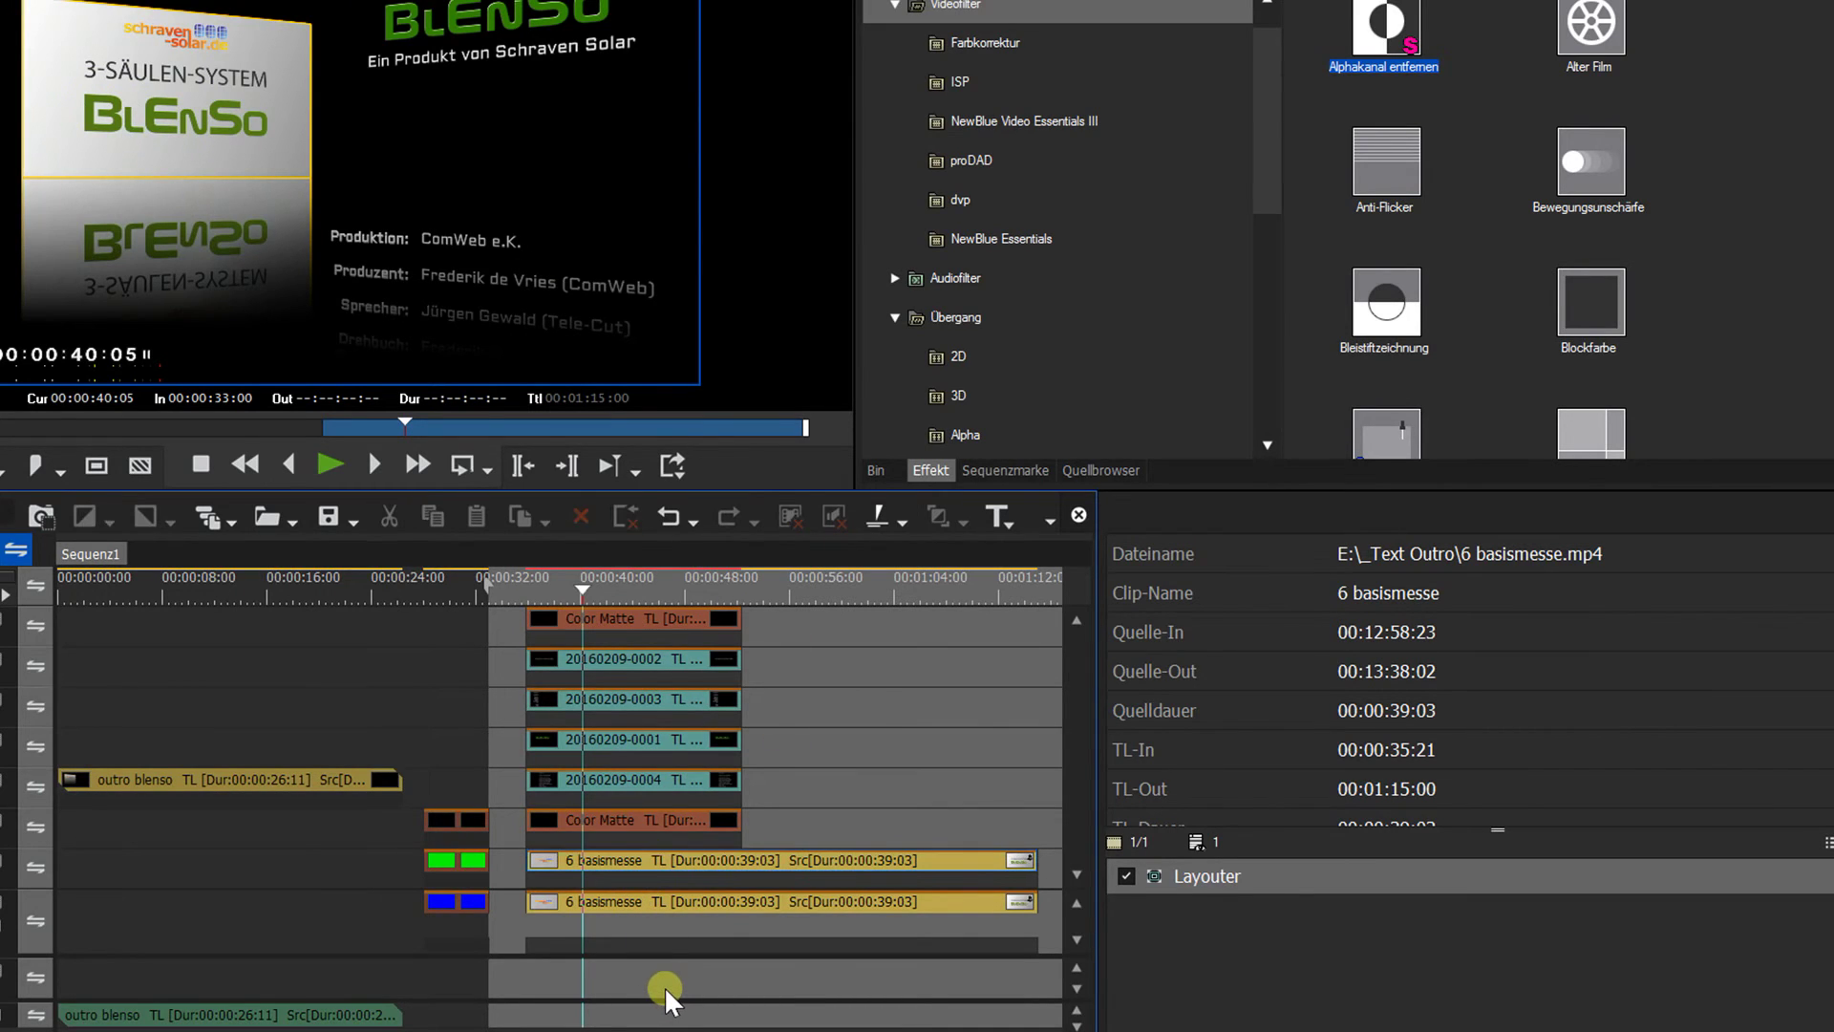
pyautogui.moveTo(788, 630); pyautogui.dragTo(639, 829)
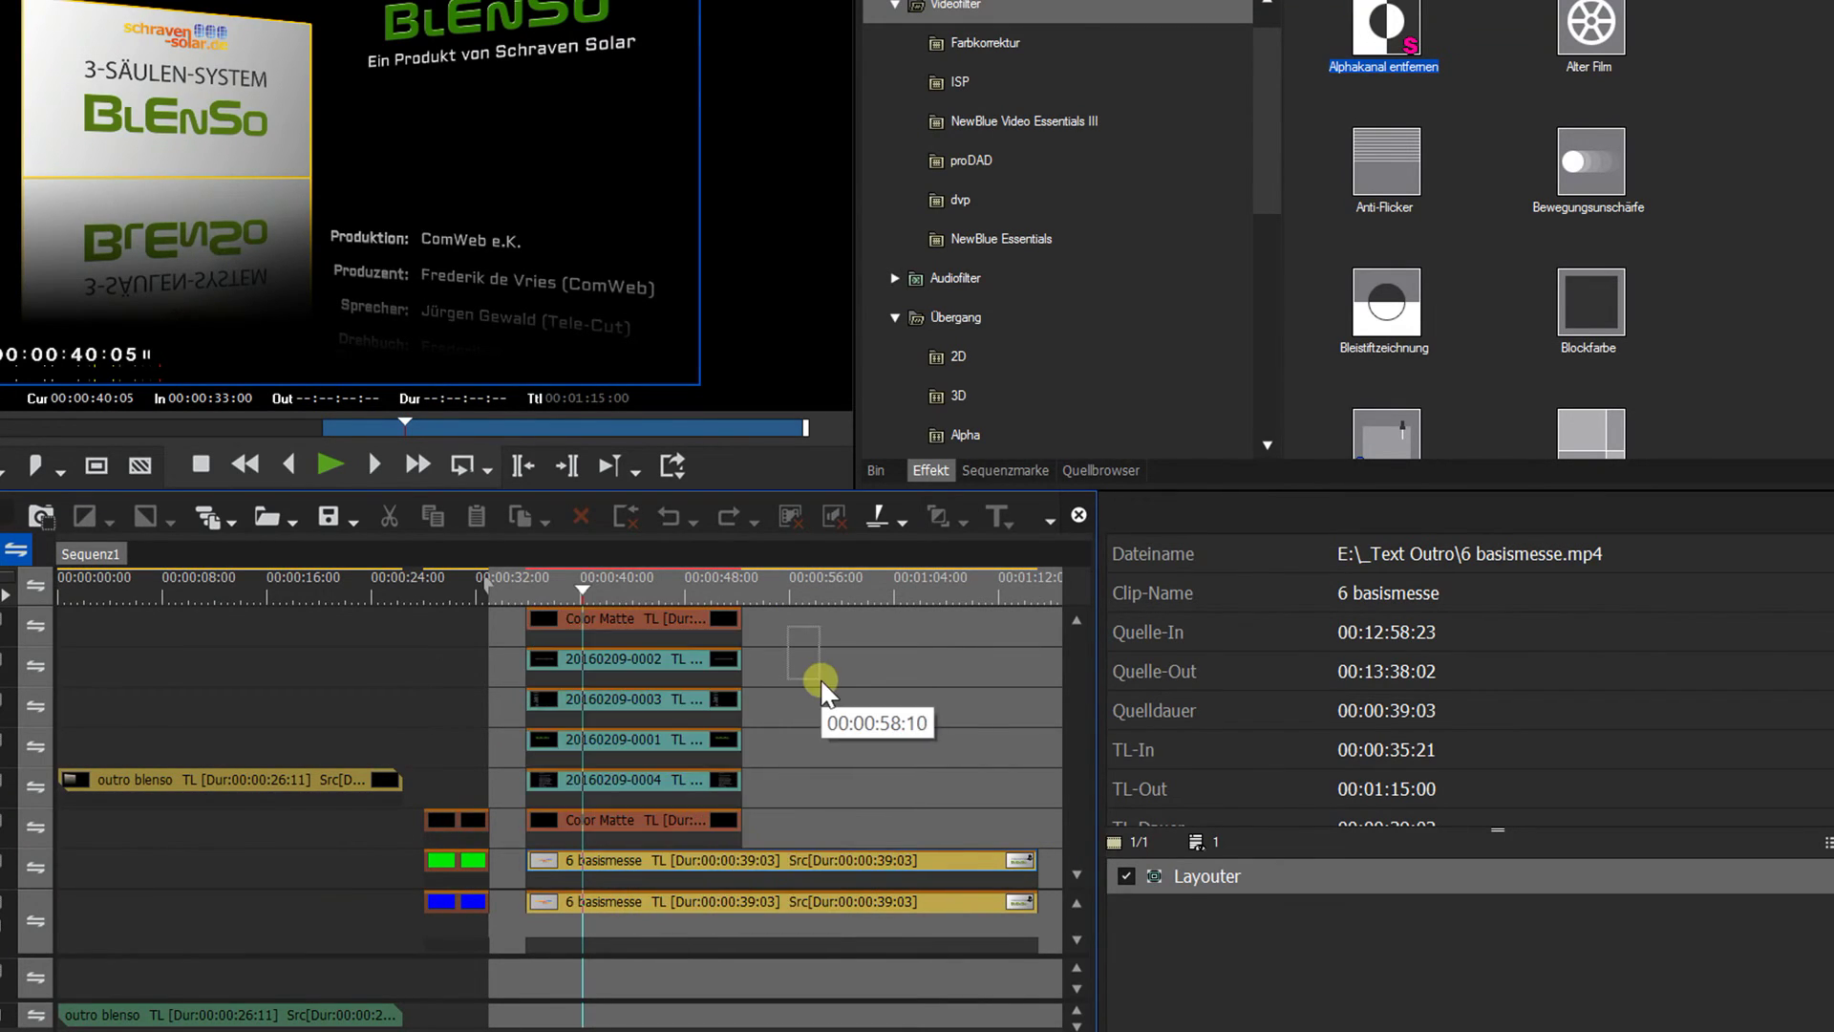
pyautogui.click(770, 619)
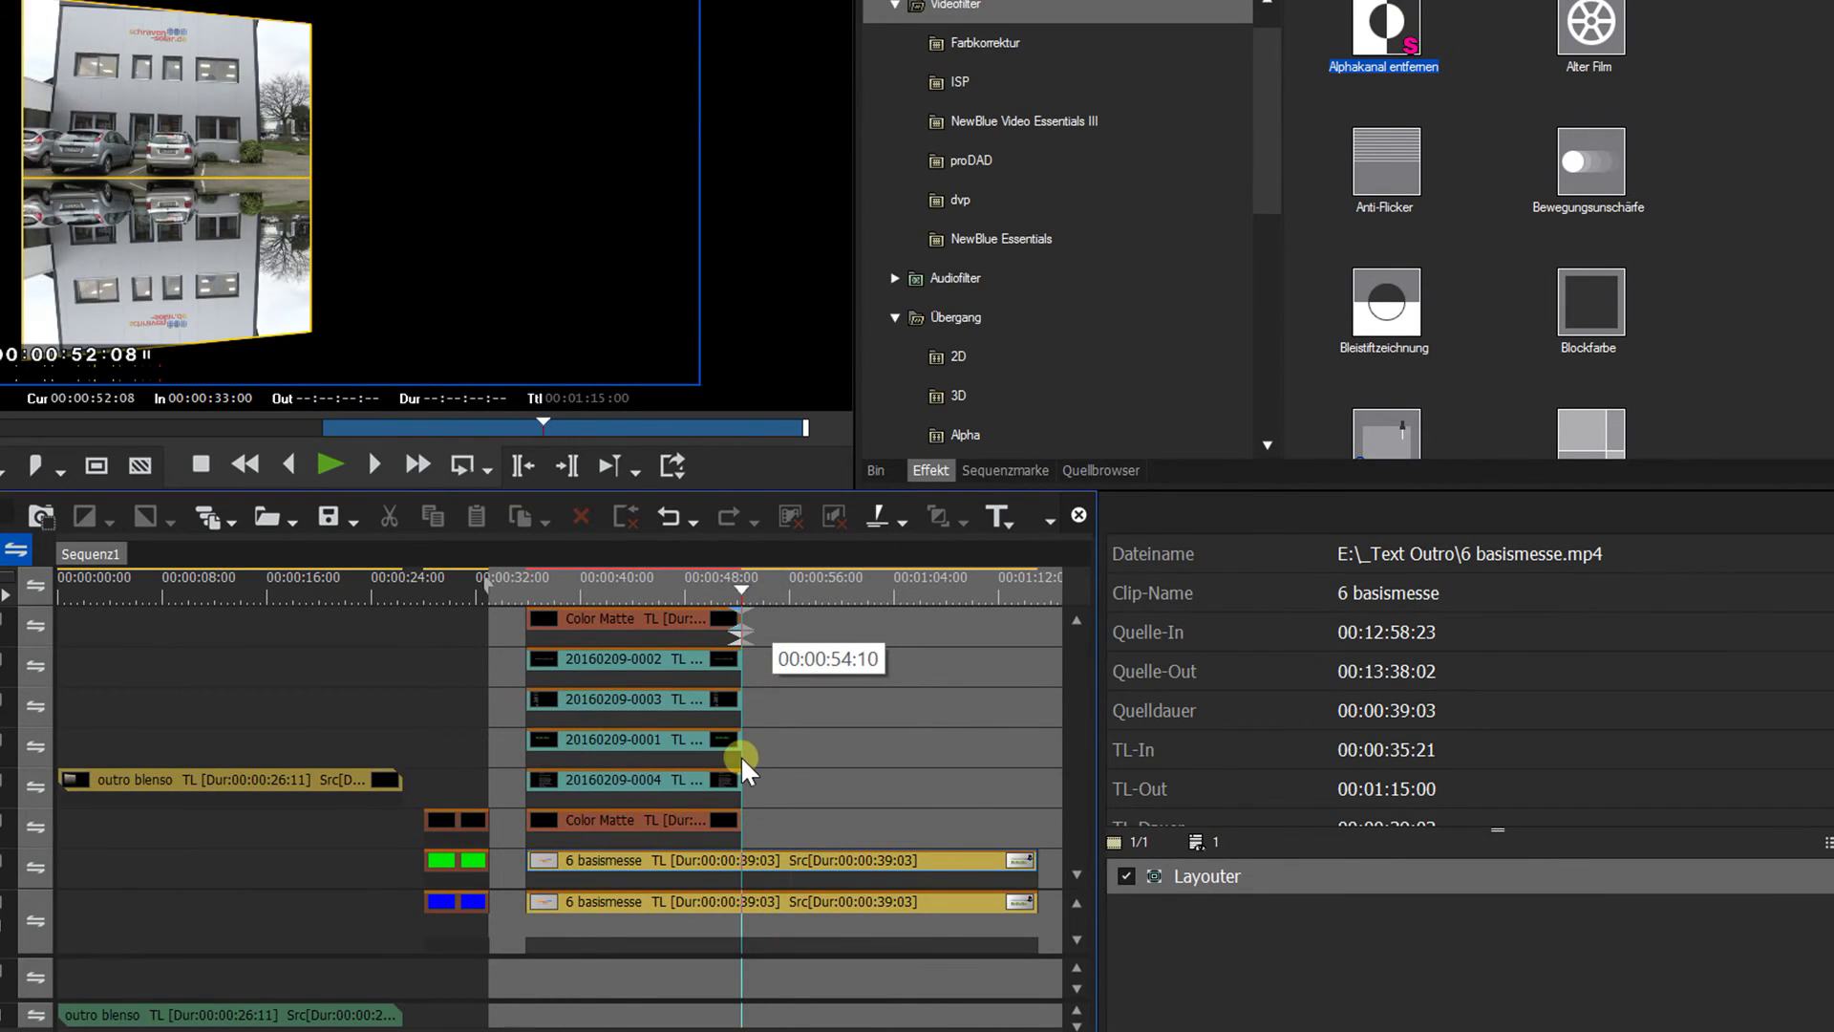
pyautogui.click(791, 725)
pyautogui.moveTo(767, 626); pyautogui.dragTo(731, 769)
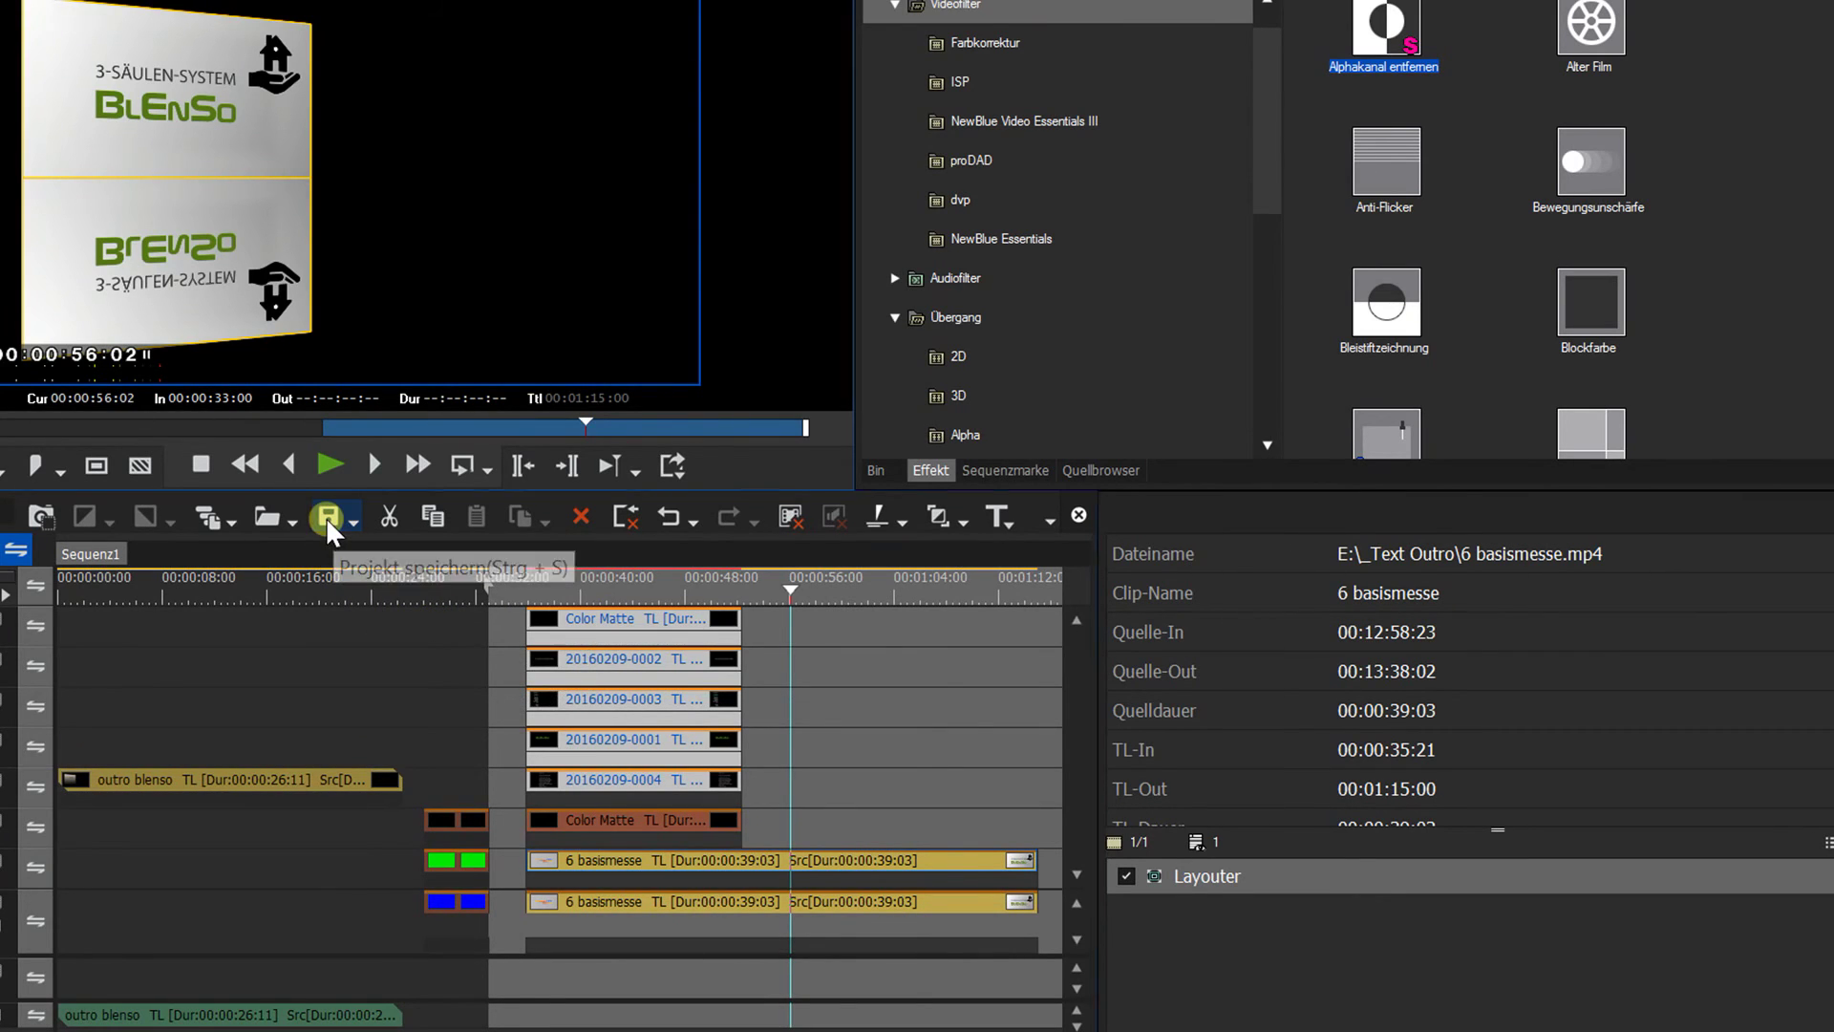
pyautogui.moveTo(608, 630); pyautogui.dragTo(514, 638)
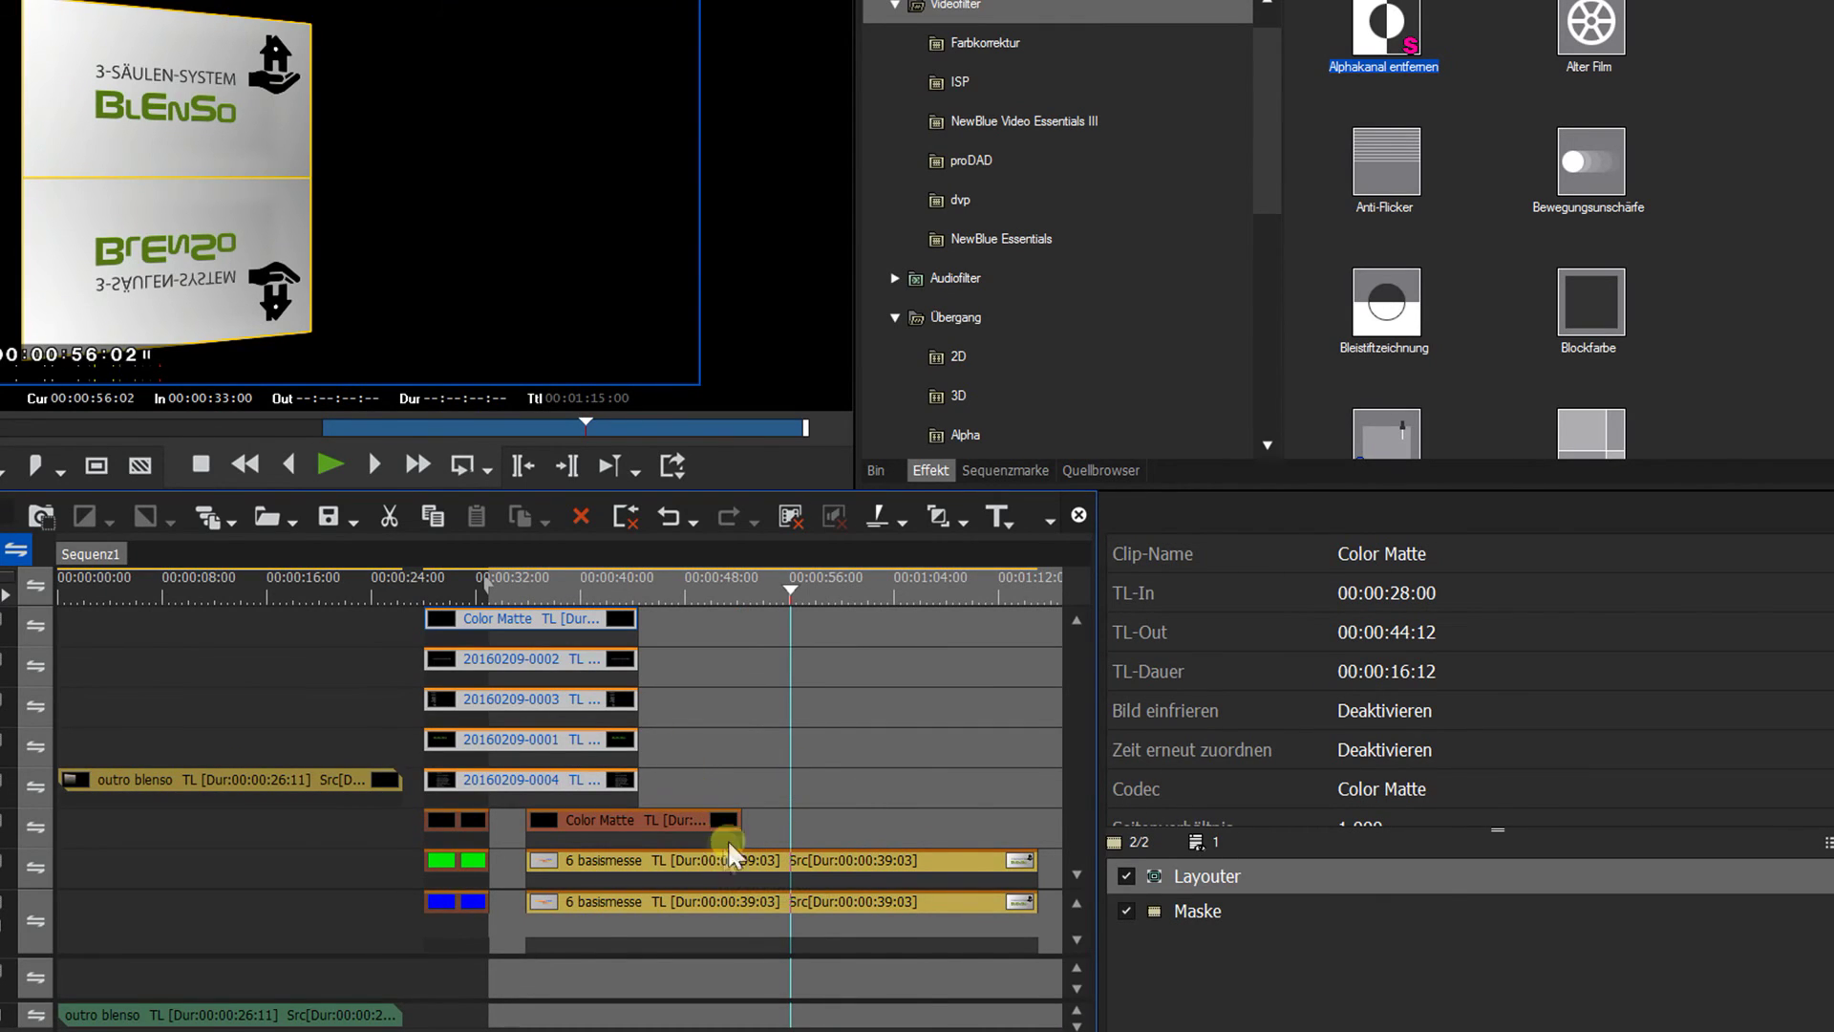
# - Delete the lower 16:12 Color Matte, both 6 basismesse clips and the outro blenso clip from the timeline
pyautogui.moveTo(769, 815); pyautogui.dragTo(729, 901)
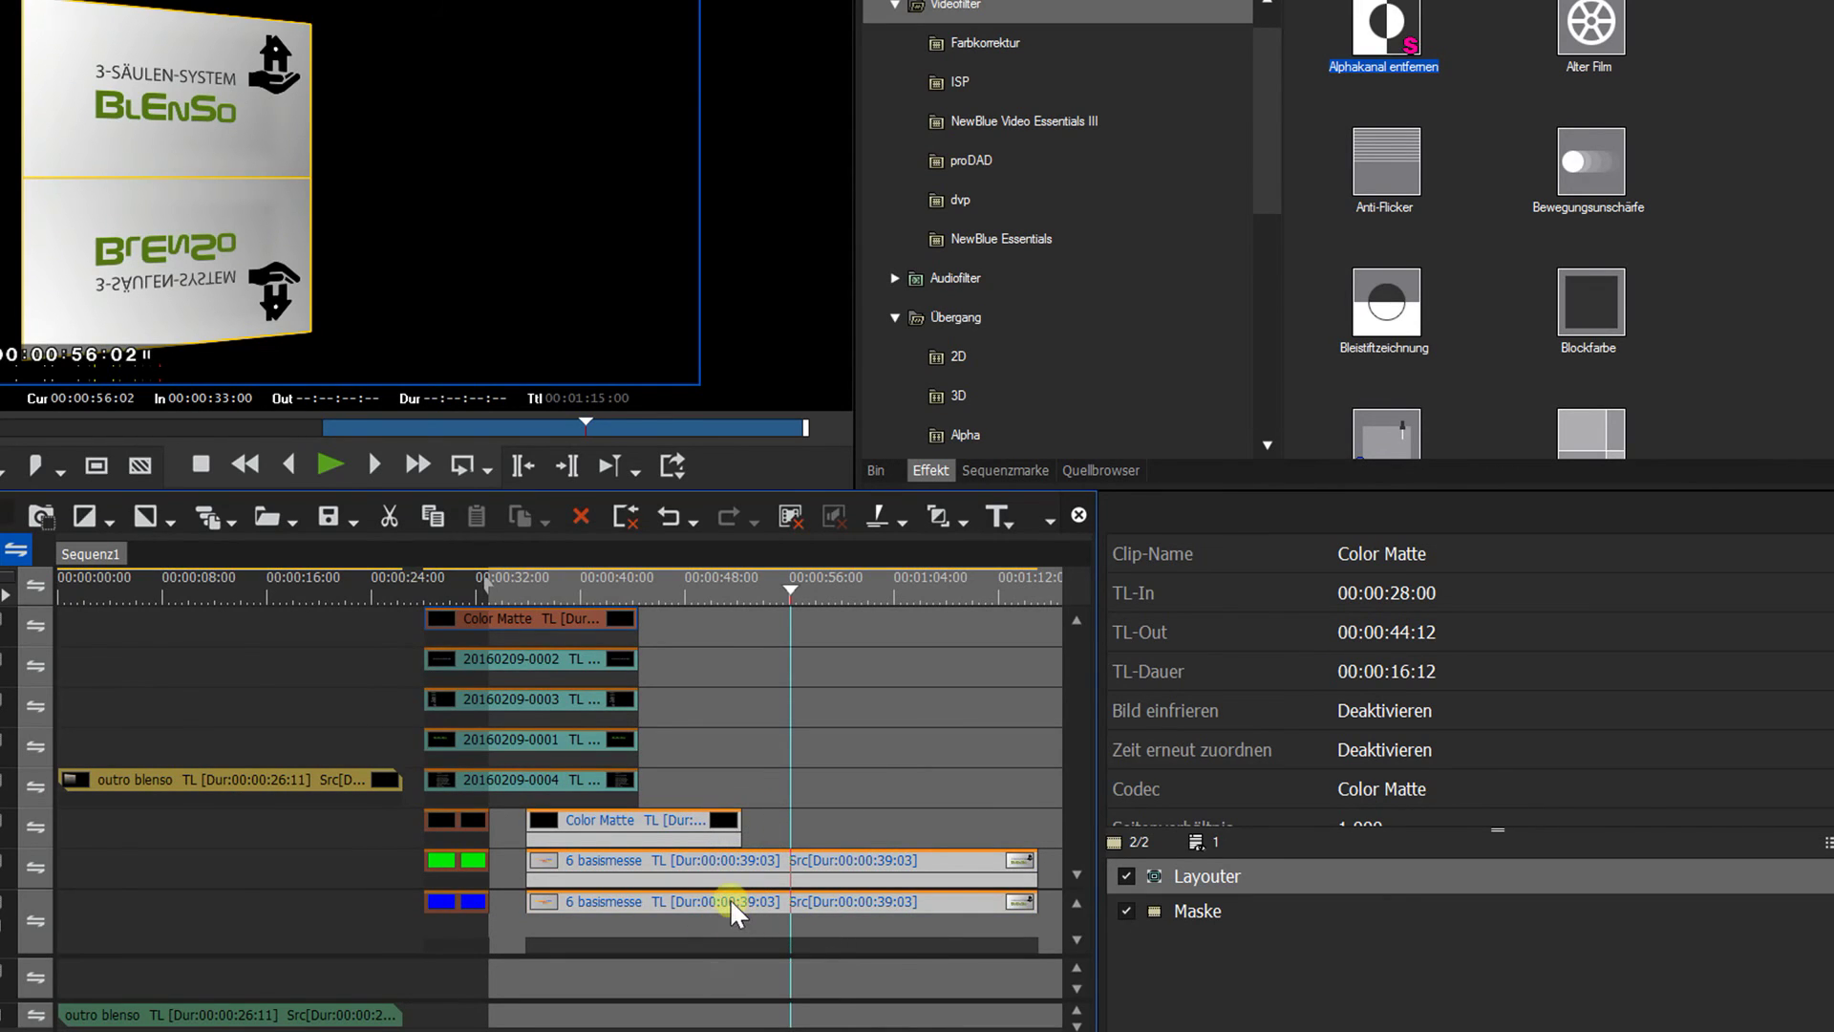
pyautogui.press('Delete')
pyautogui.moveTo(245, 704); pyautogui.dragTo(248, 1011)
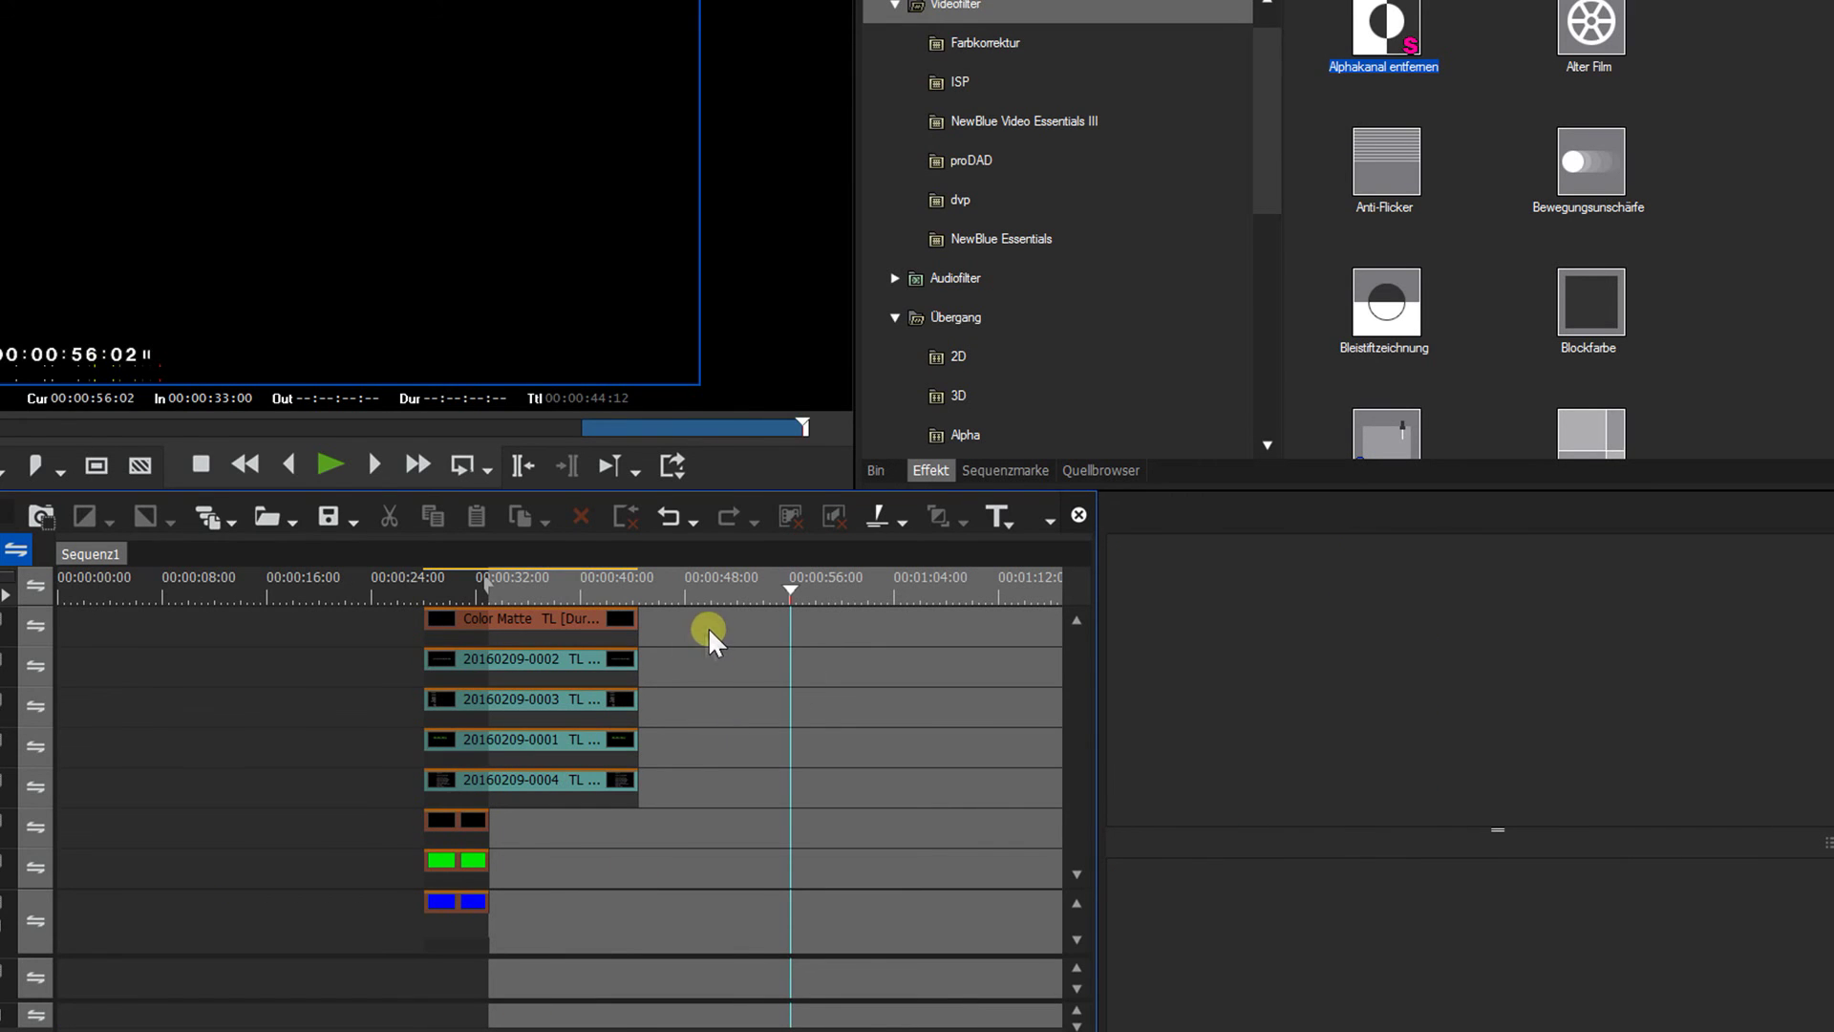
# - Save the project under the name vorlage outro in the Film Credits folder and check the credits at 00:00:38:21
pyautogui.moveTo(709, 640); pyautogui.dragTo(475, 991)
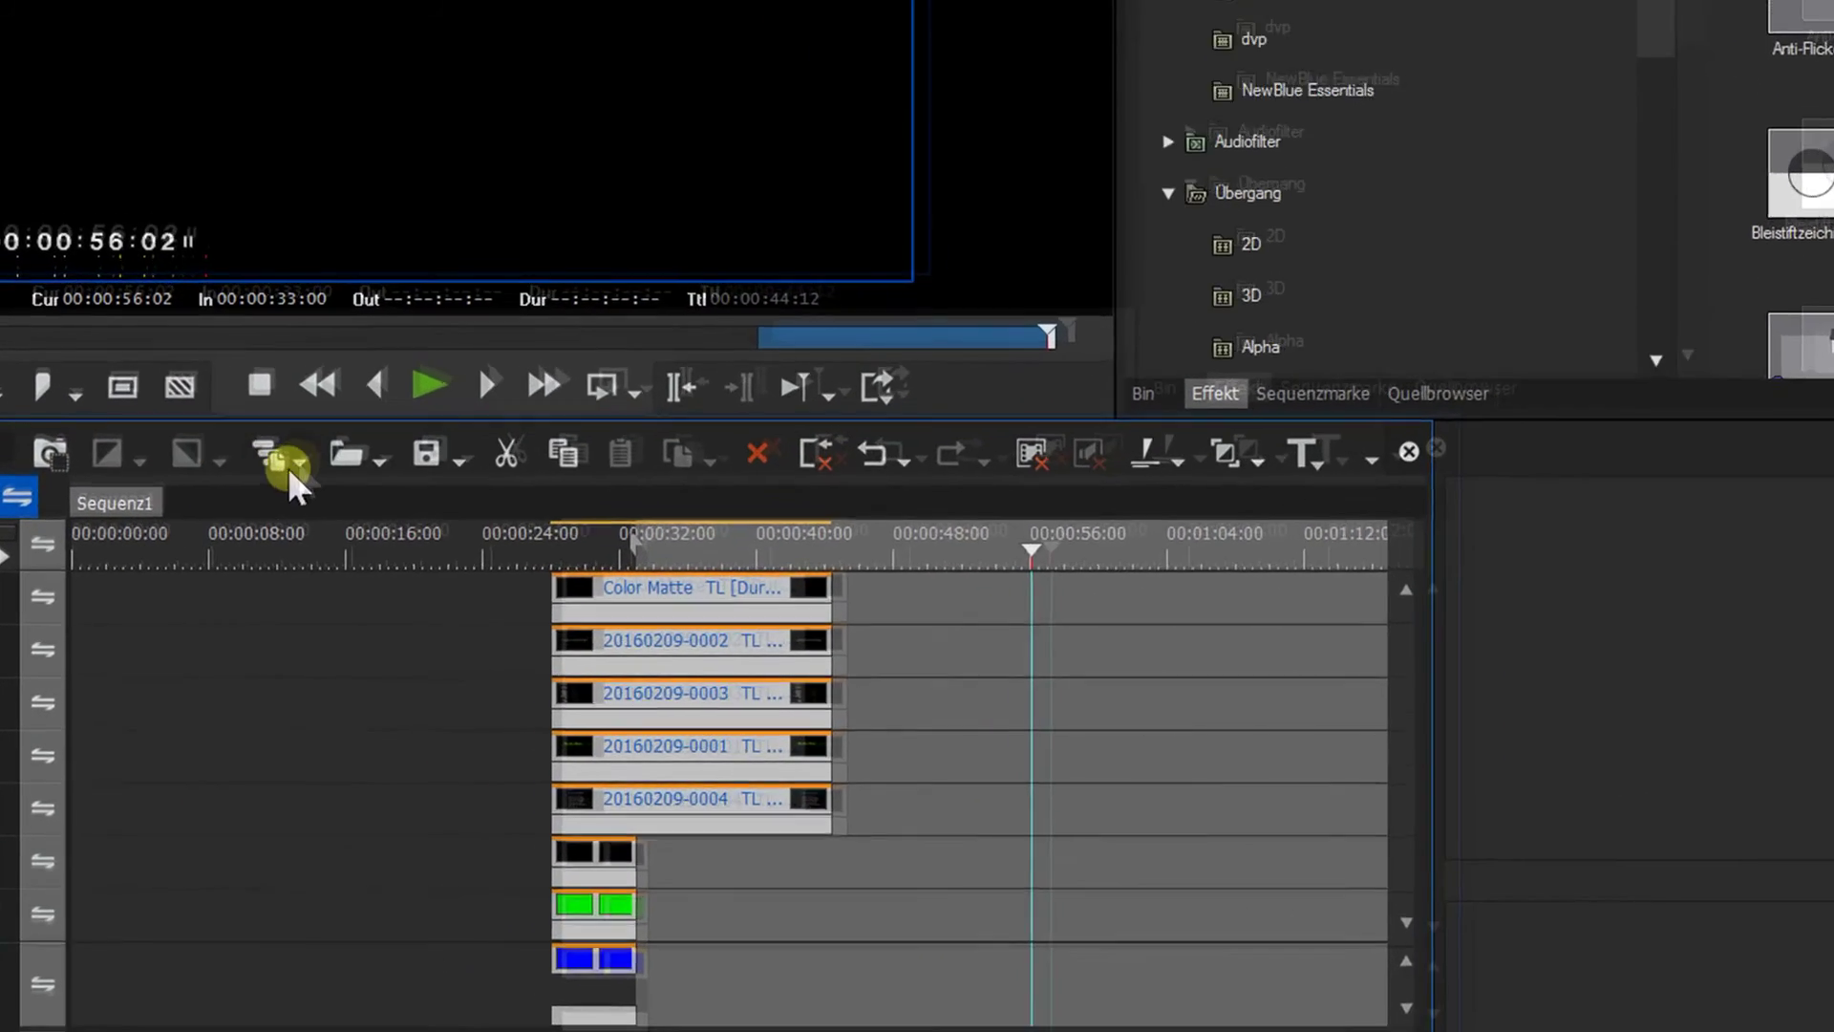
pyautogui.click(450, 458)
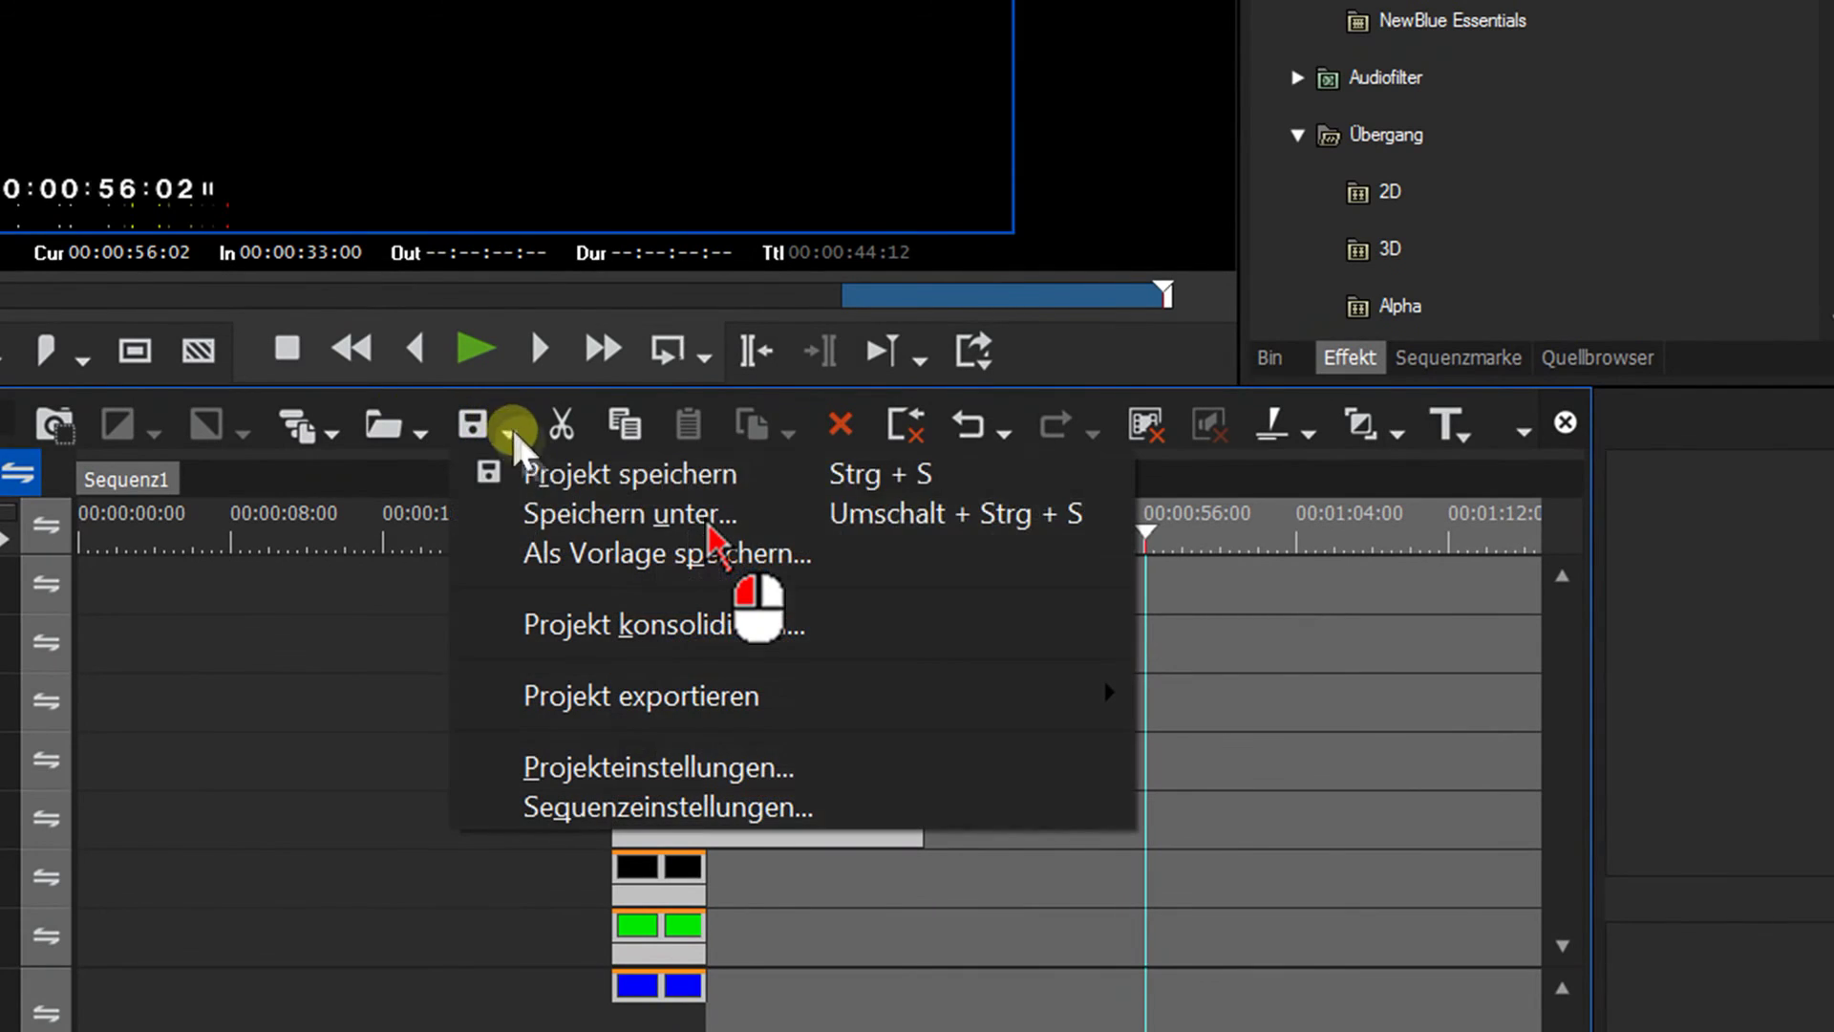
pyautogui.click(587, 506)
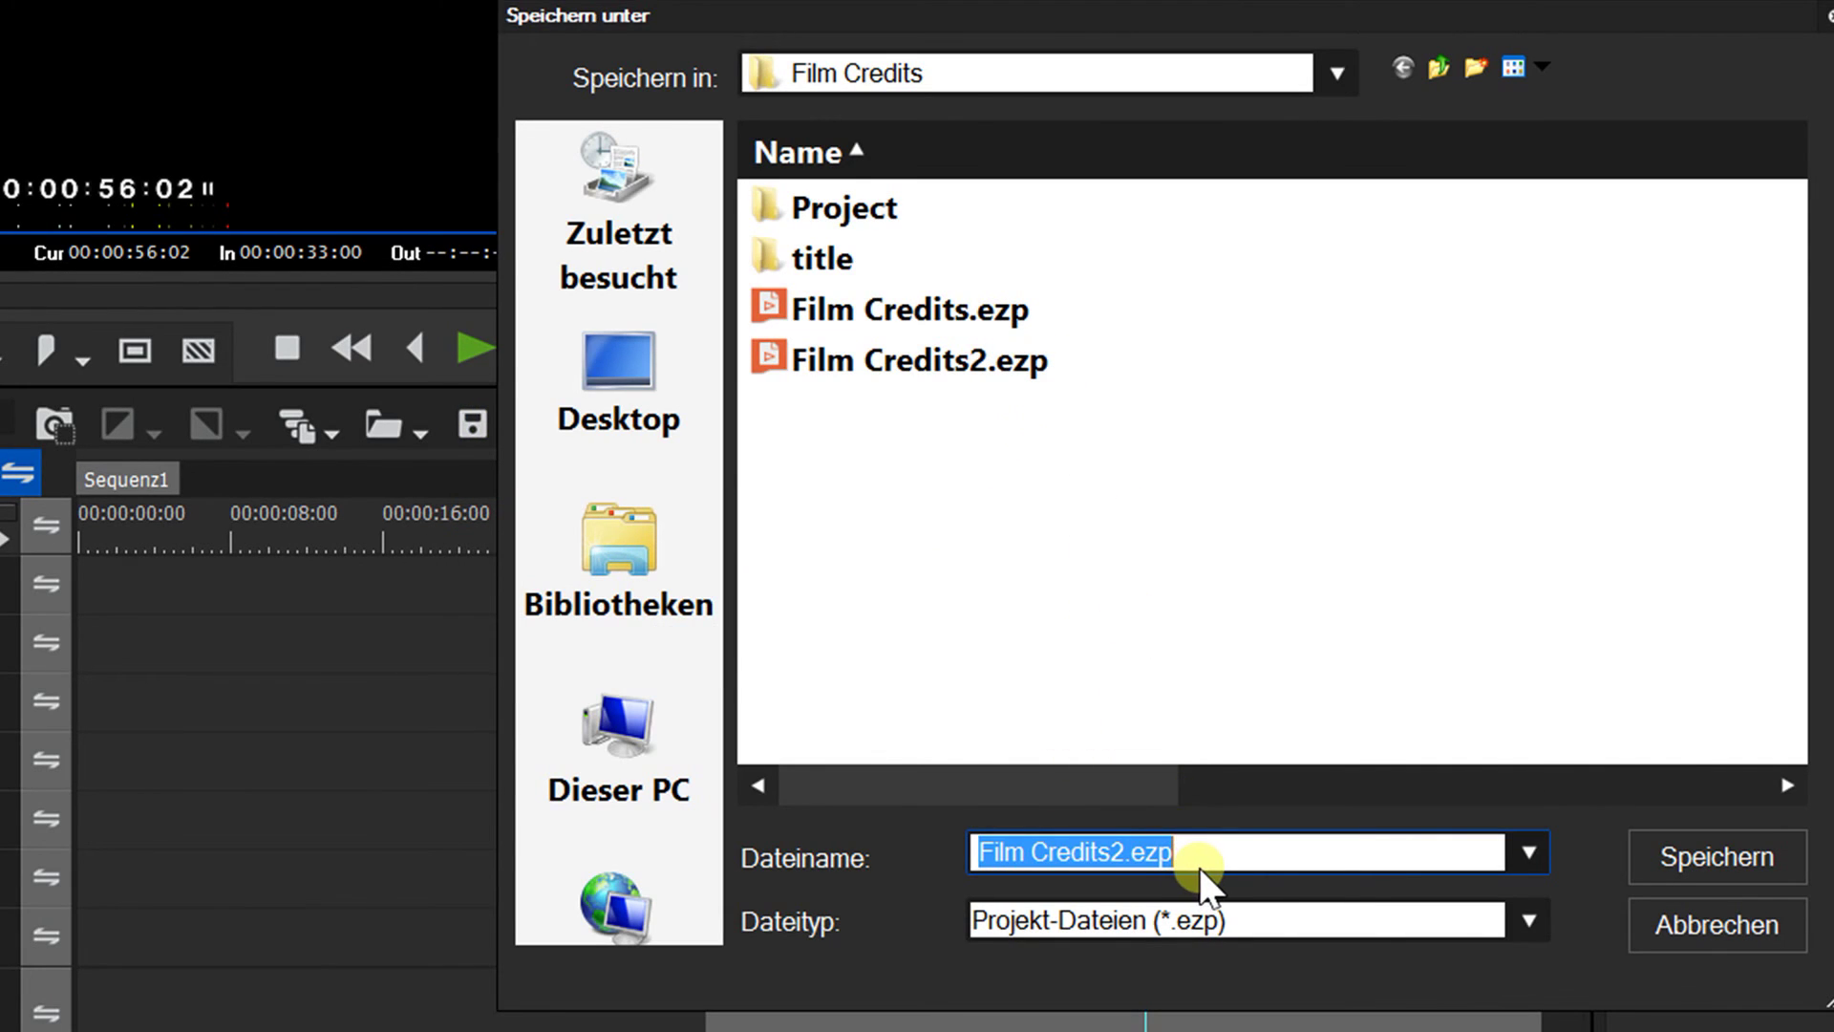
pyautogui.write('vorlage outro')
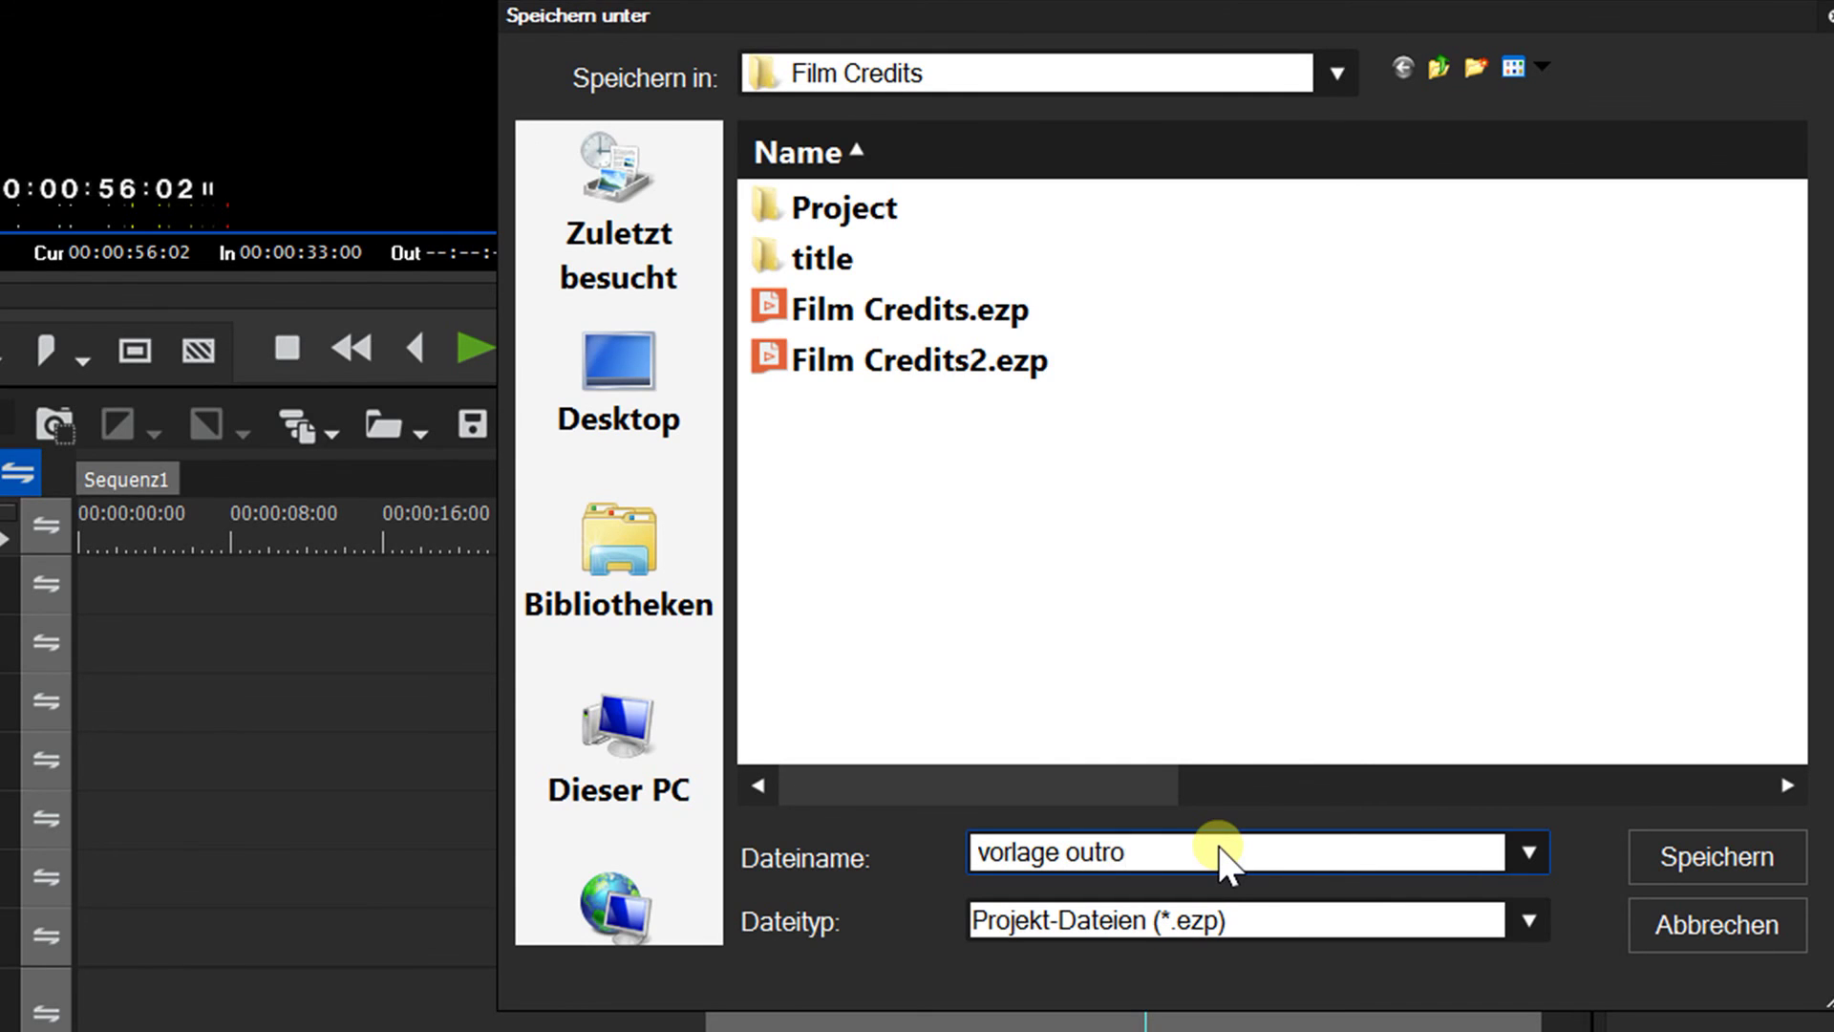
pyautogui.press('Return')
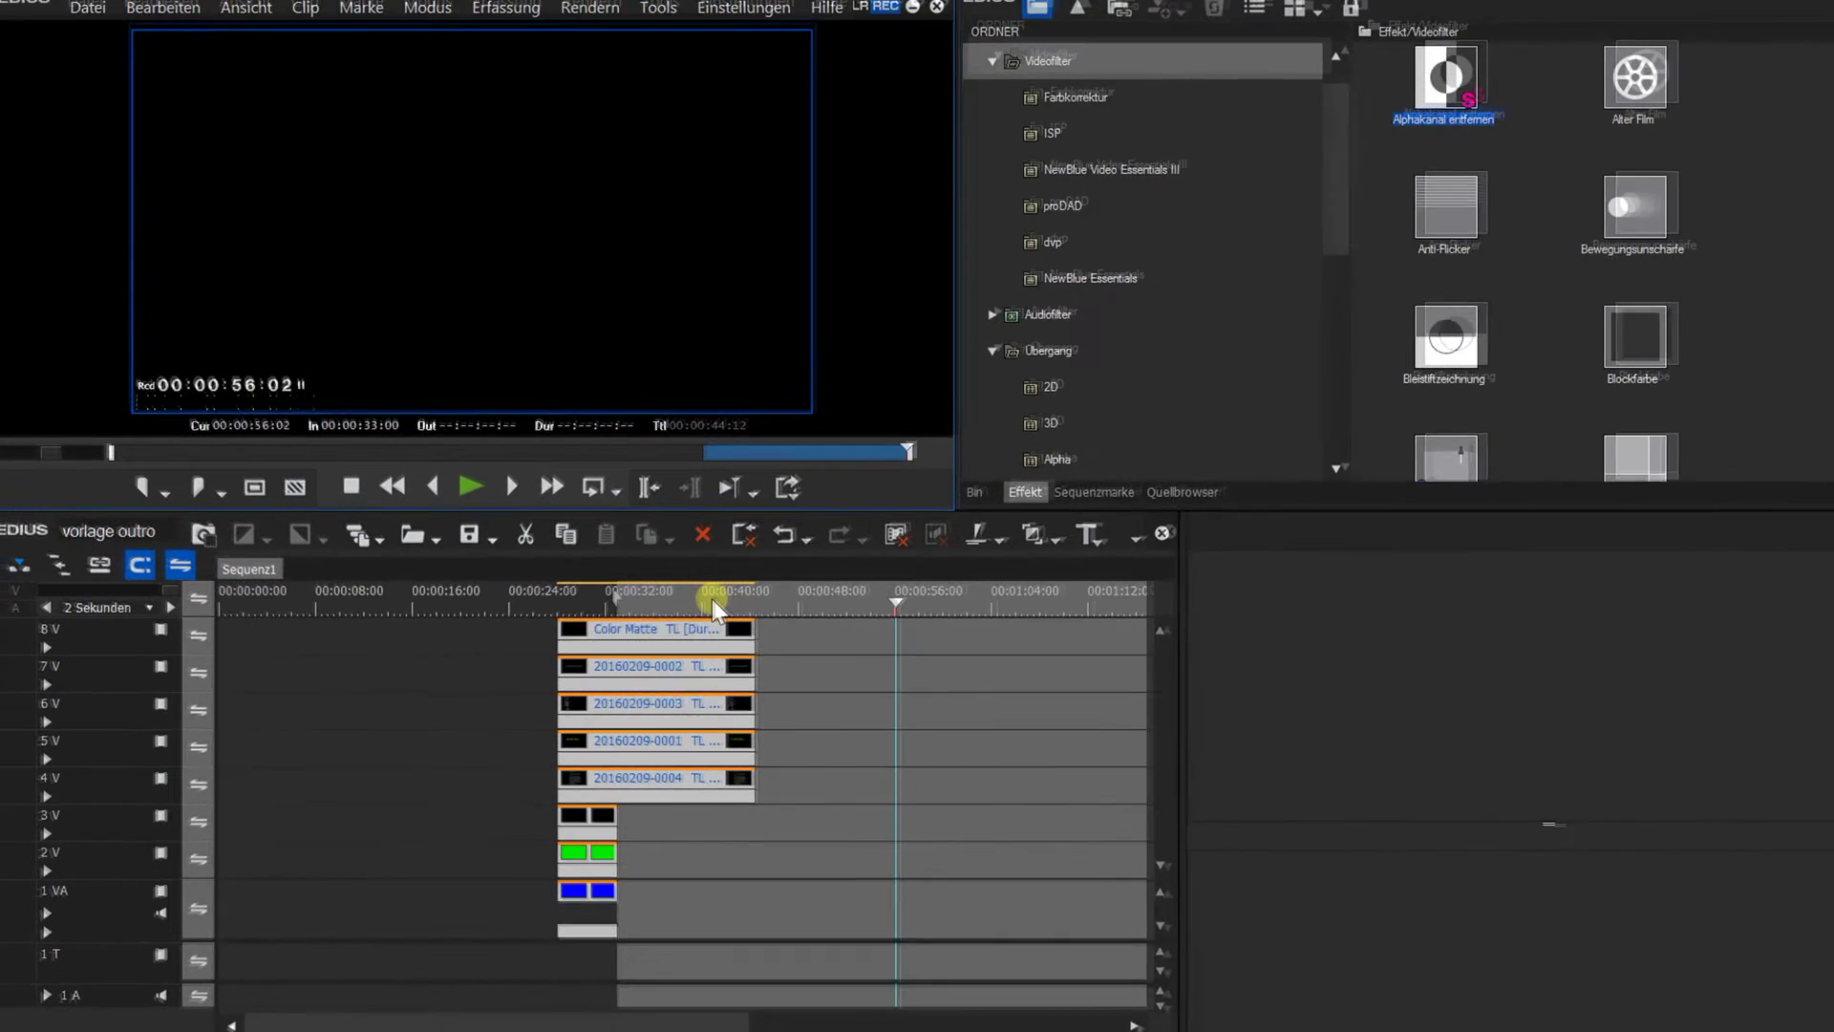
pyautogui.click(830, 530)
pyautogui.moveTo(691, 604)
pyautogui.mouseDown()
pyautogui.moveTo(615, 605)
pyautogui.moveTo(685, 619)
pyautogui.mouseUp()
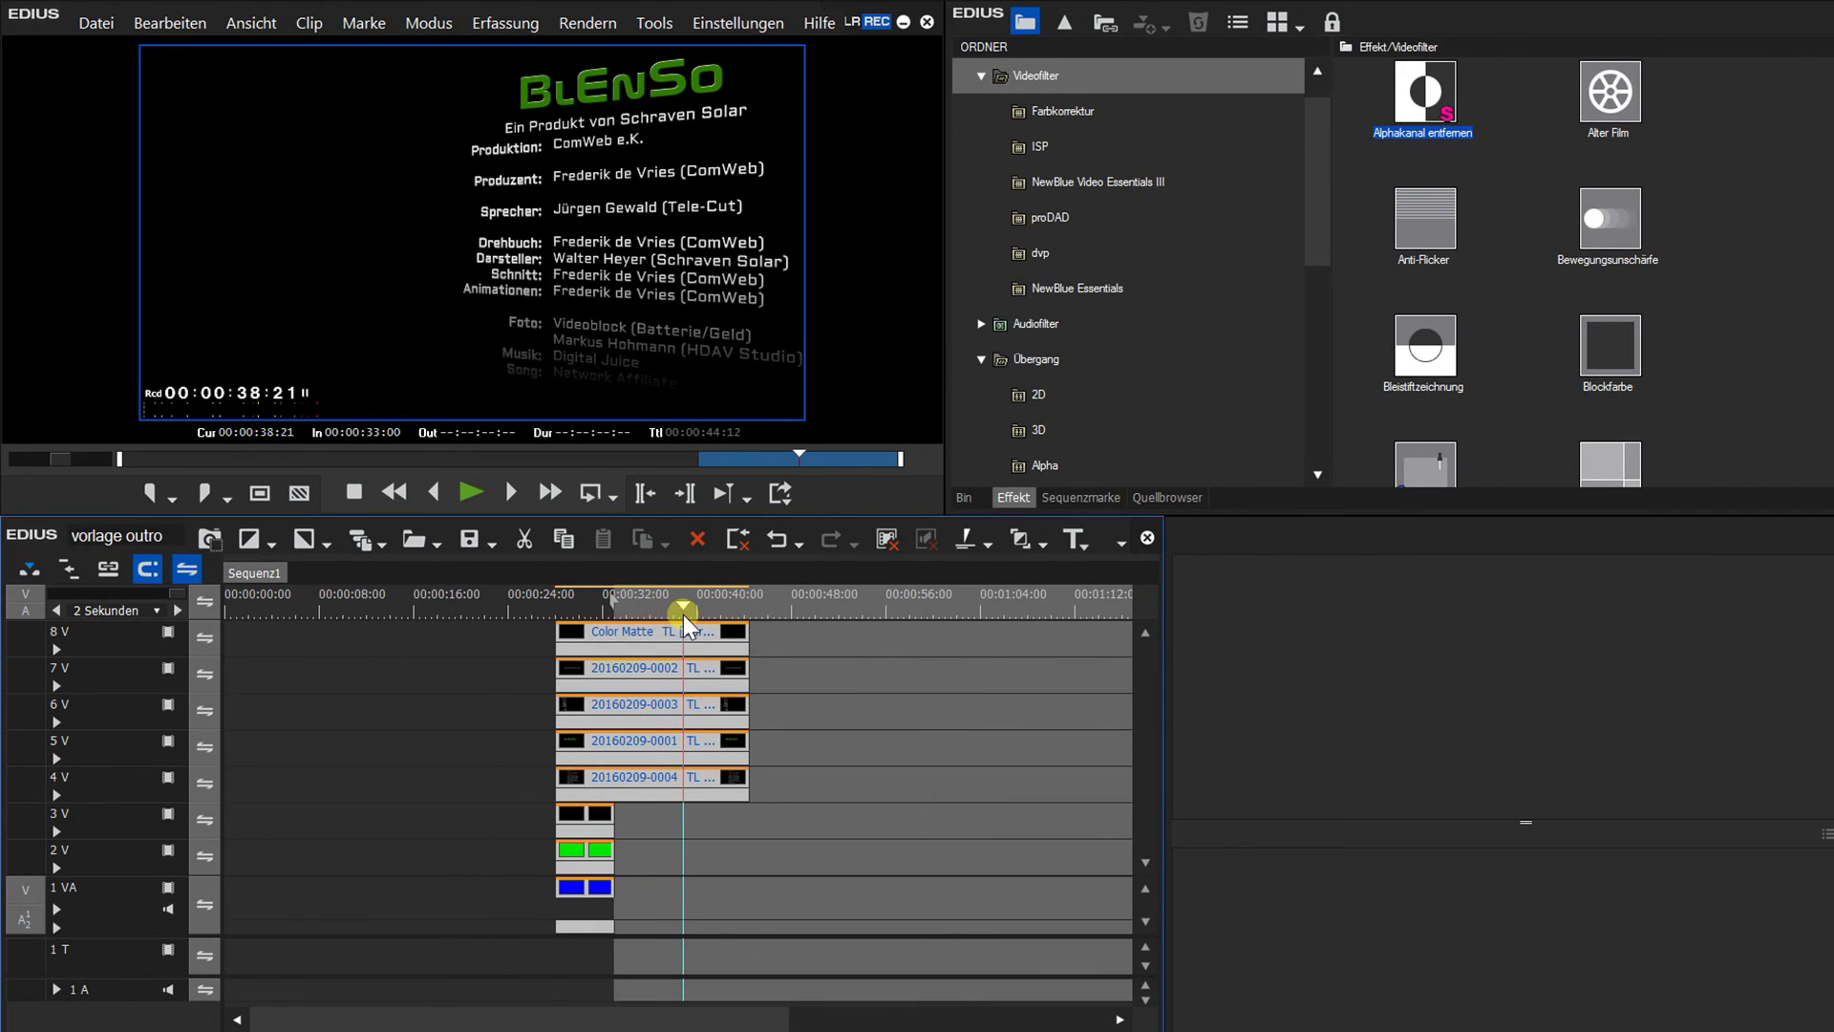